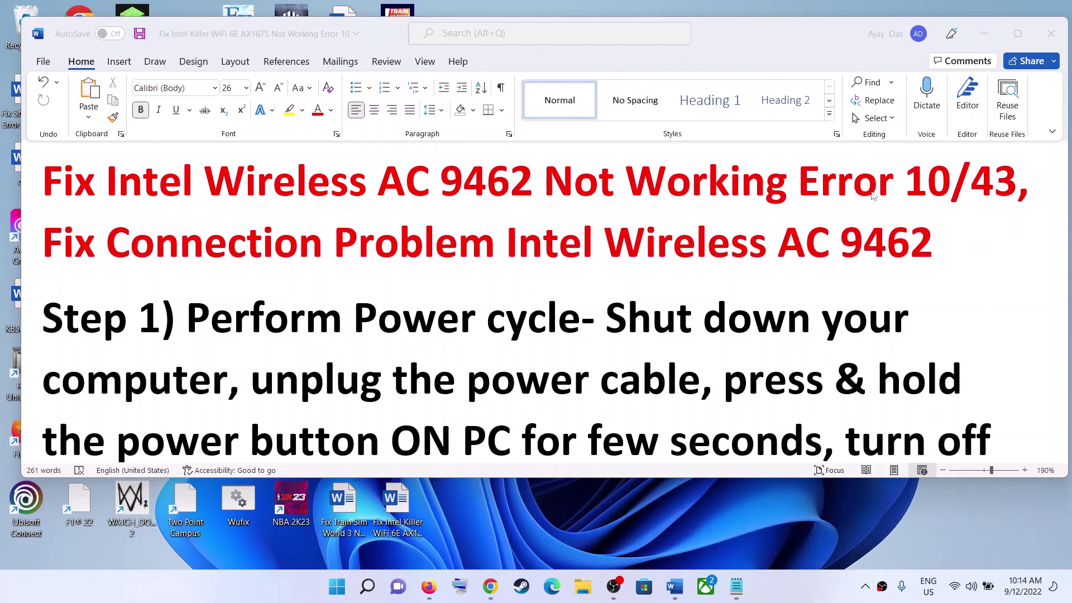
- Highlight the title line "Fix Connection Problem Intel Wireless AC 9462" in the document
drag(99, 242, 933, 257)
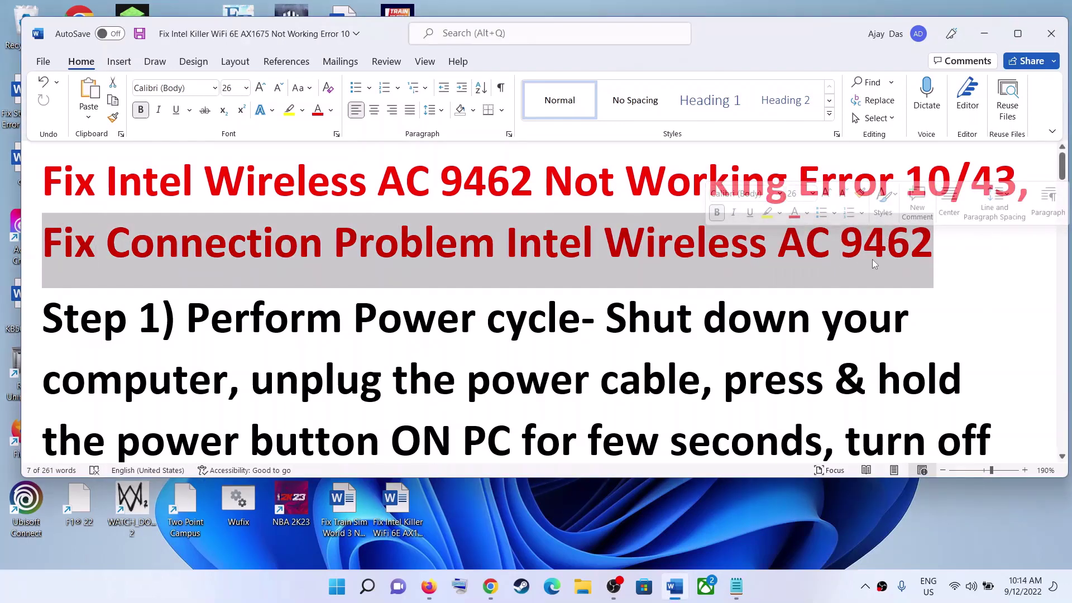
click(804, 590)
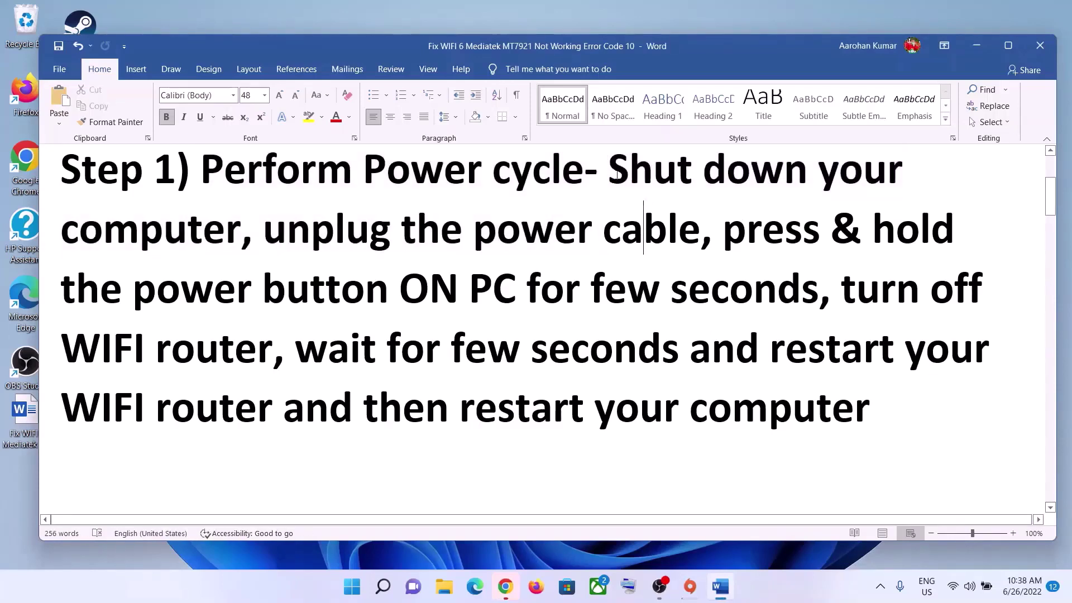
- Highlight the "Shut down your computer" instruction in Step 1 and view the Windows power options without choosing one
drag(874, 173, 241, 232)
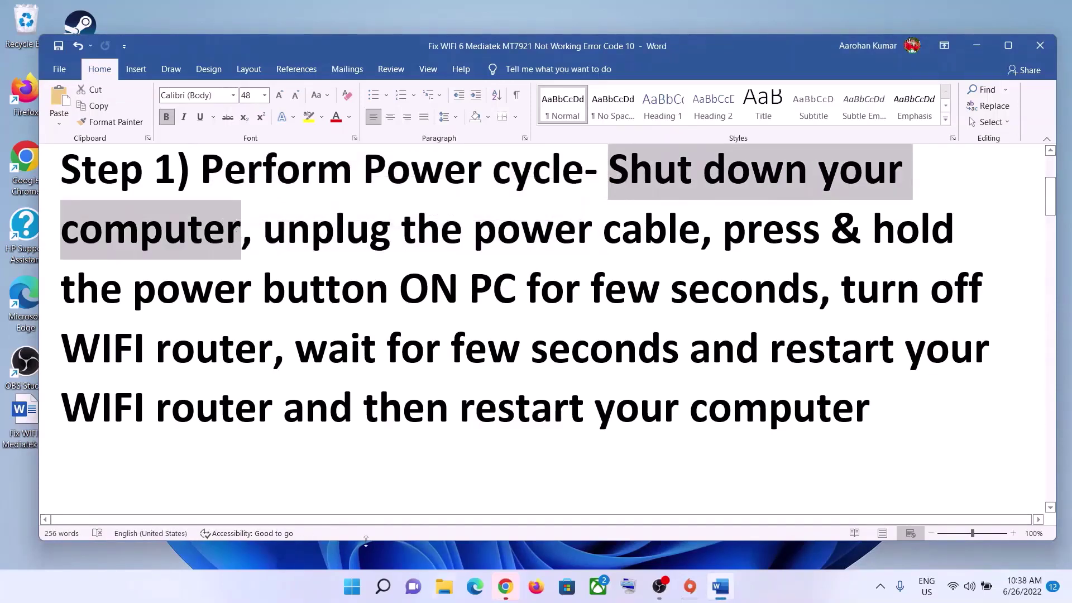
click(351, 586)
click(709, 538)
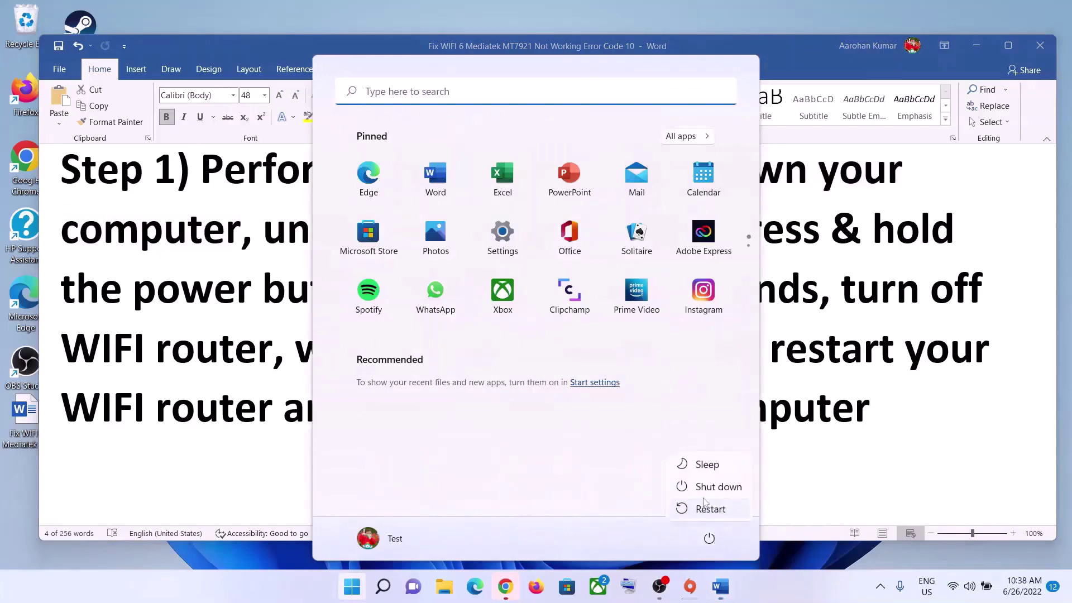
key(Escape)
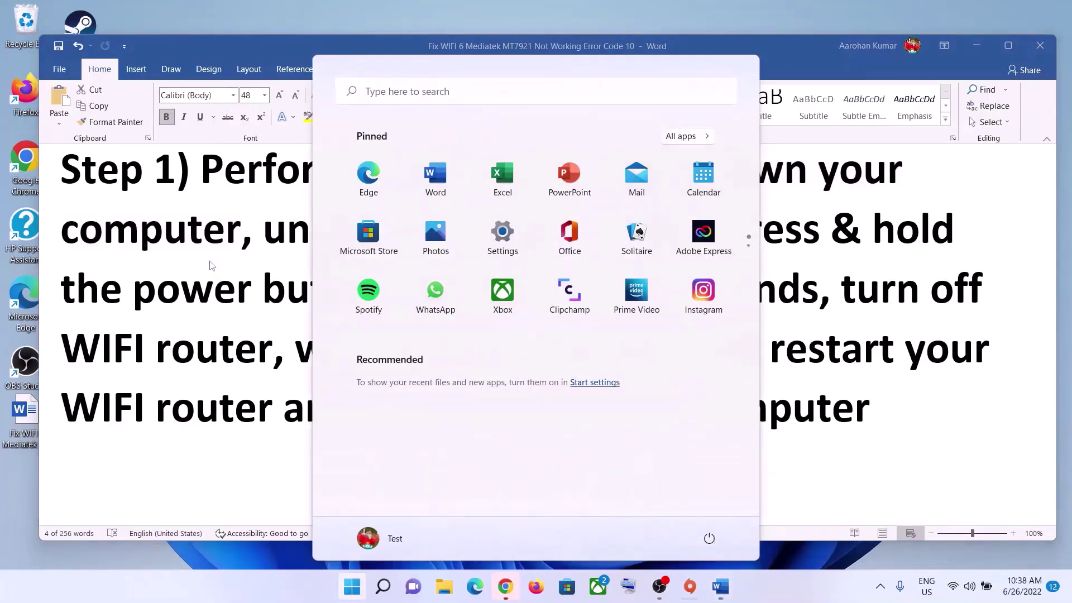
key(Escape)
- Highlight the Step 1 instructions "unplug the power cable" and "press & hold the power button ON PC"
drag(264, 229, 677, 238)
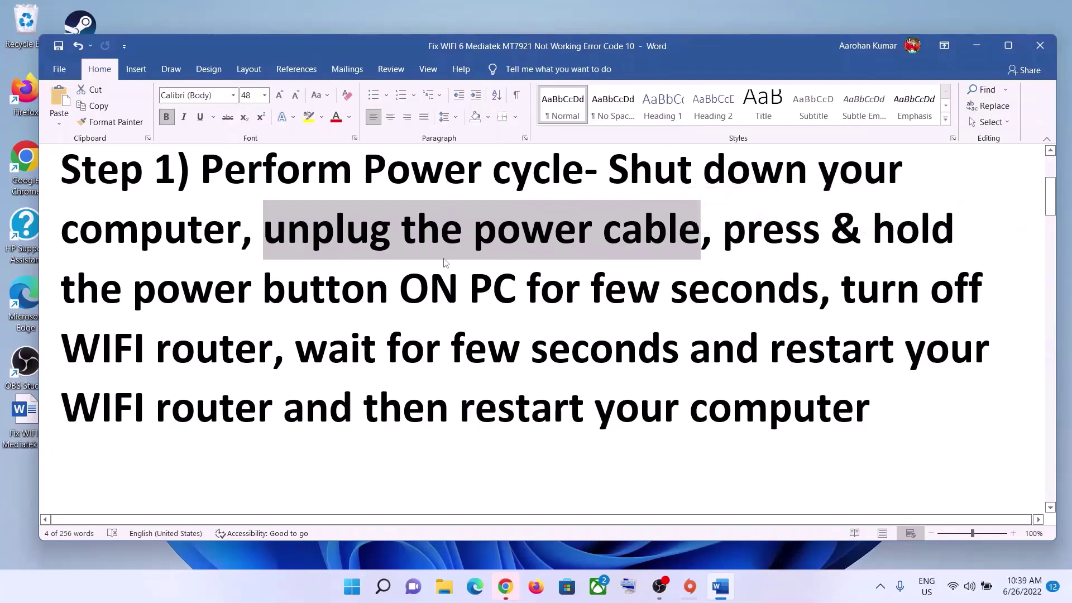
click(441, 232)
drag(264, 230, 700, 235)
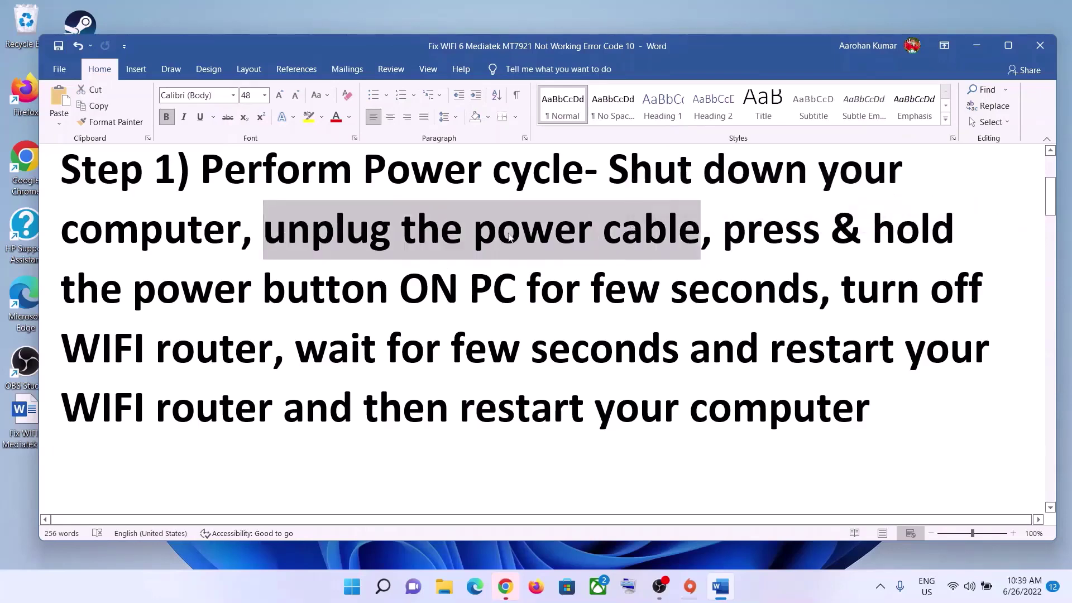
click(311, 234)
drag(275, 237, 514, 285)
click(724, 232)
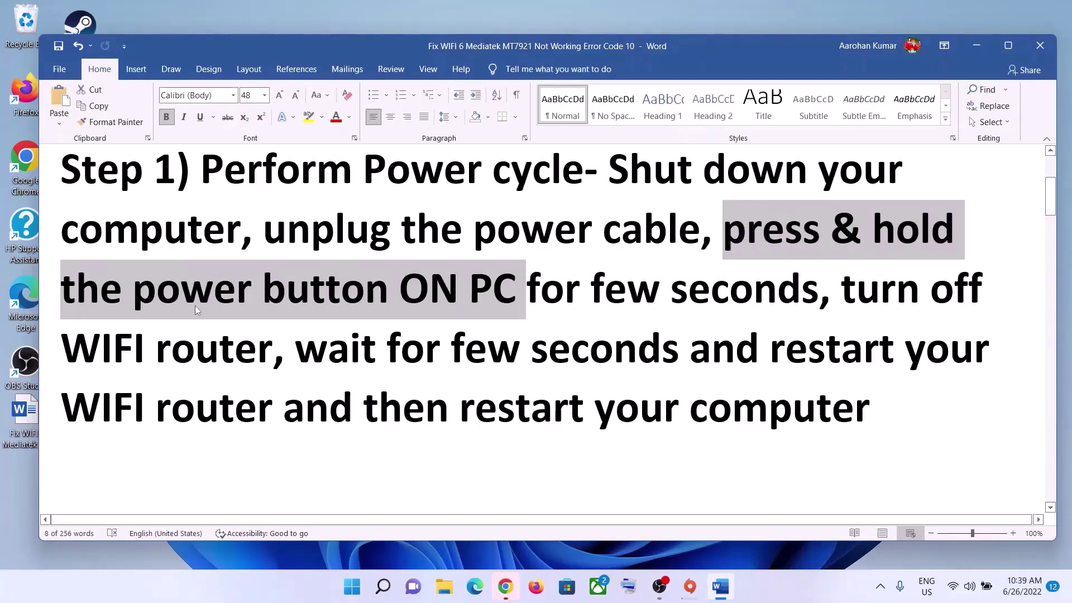
- Remove the bold formatting from "ug the power cable," in Step 1
click(213, 313)
drag(717, 229, 348, 231)
key(ctrl+b)
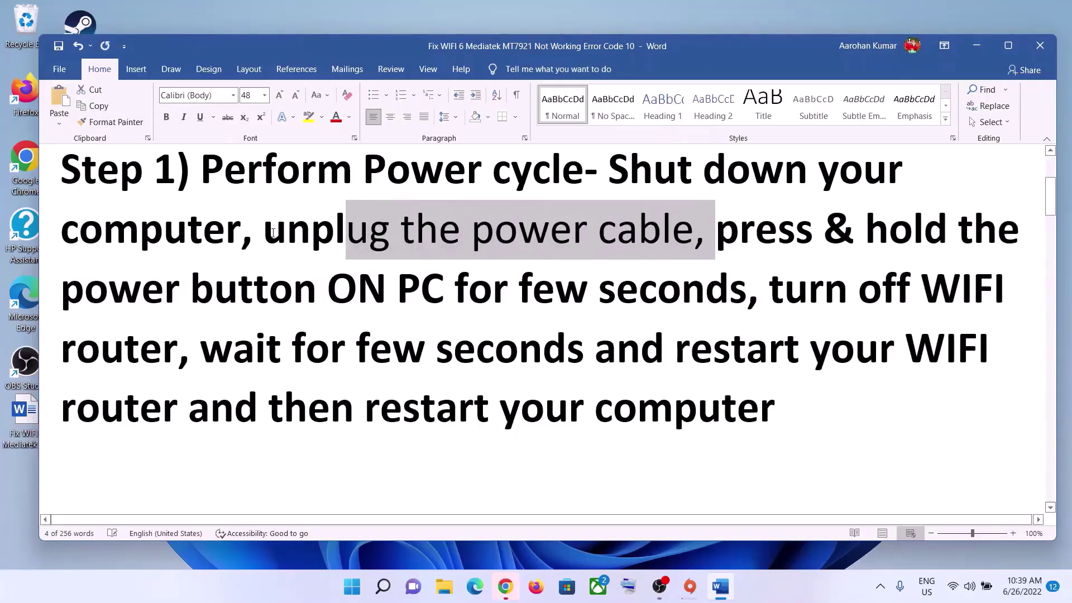
click(273, 232)
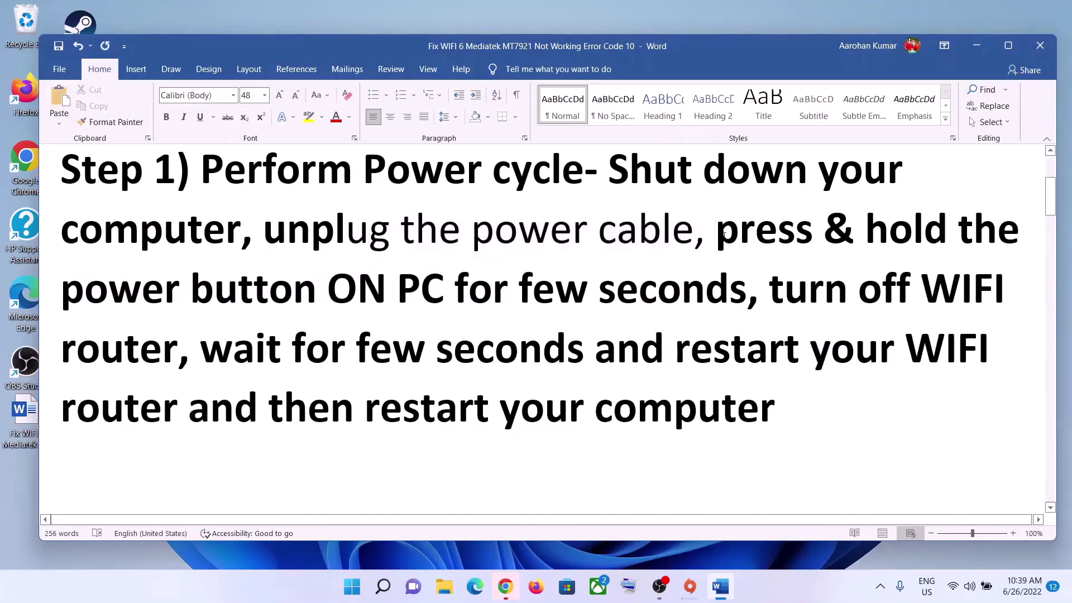
- Highlight the Step 1 instruction to press and hold the power button on the PC for a few seconds
drag(716, 229, 665, 294)
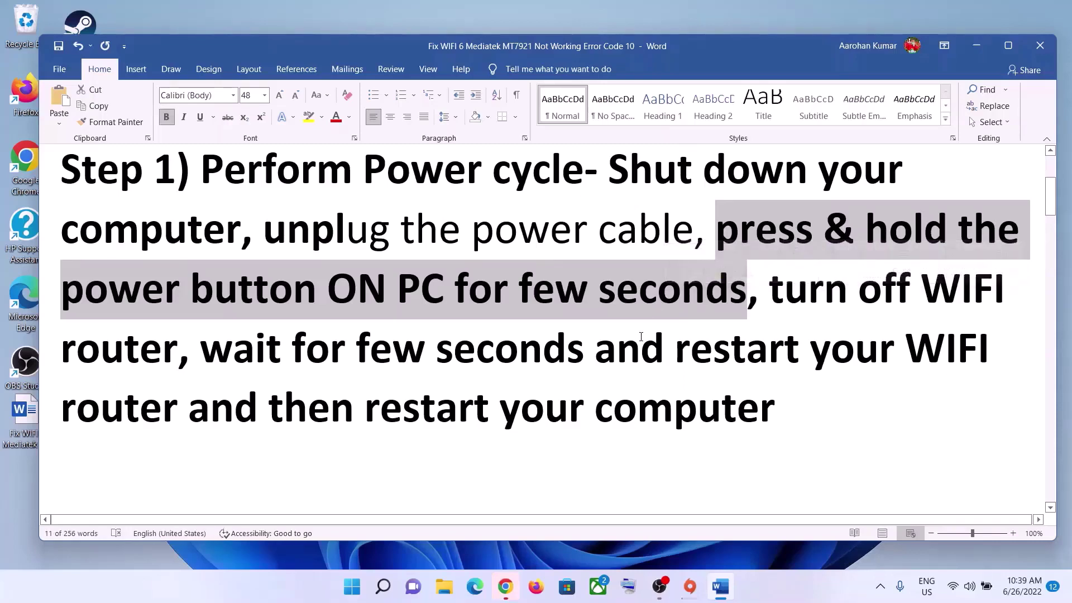
click(111, 298)
drag(111, 298, 322, 293)
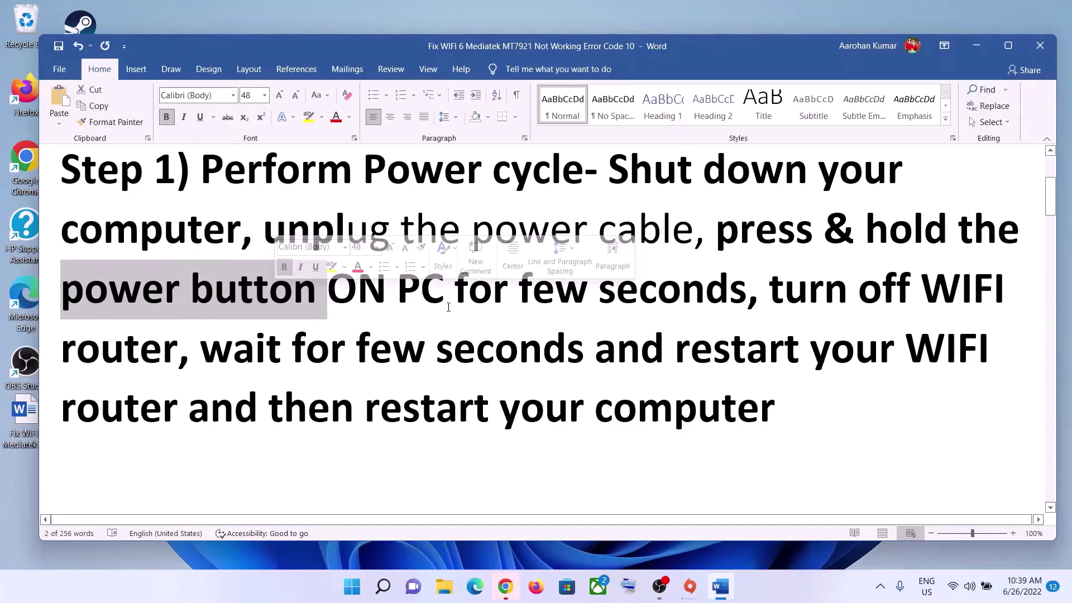
click(420, 291)
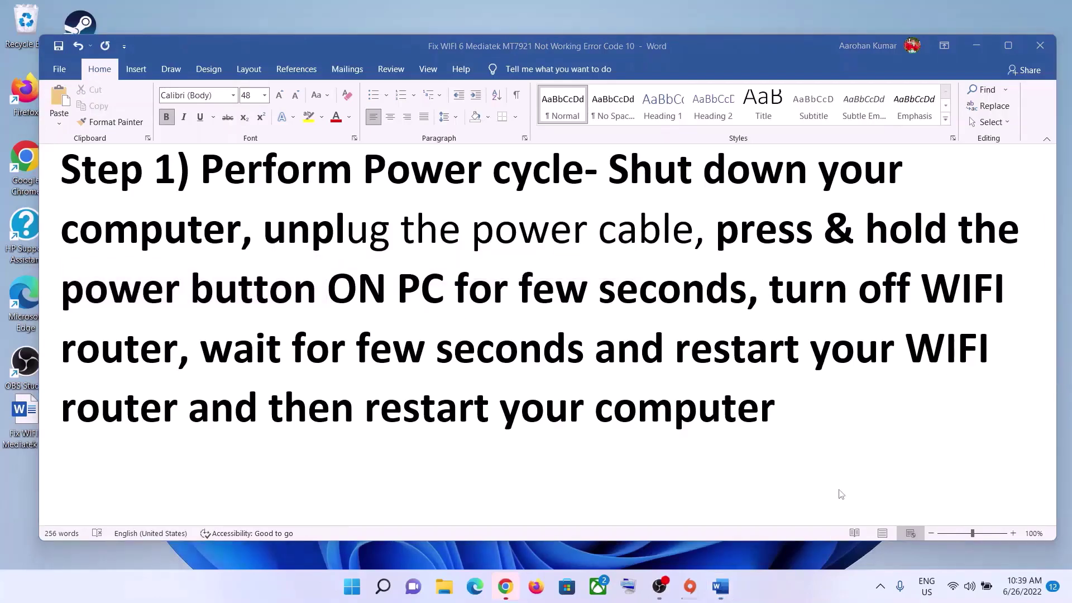
- Highlight the Step 1 instructions on turning off the WIFI router, waiting, and restarting the router and the computer
drag(770, 290, 177, 352)
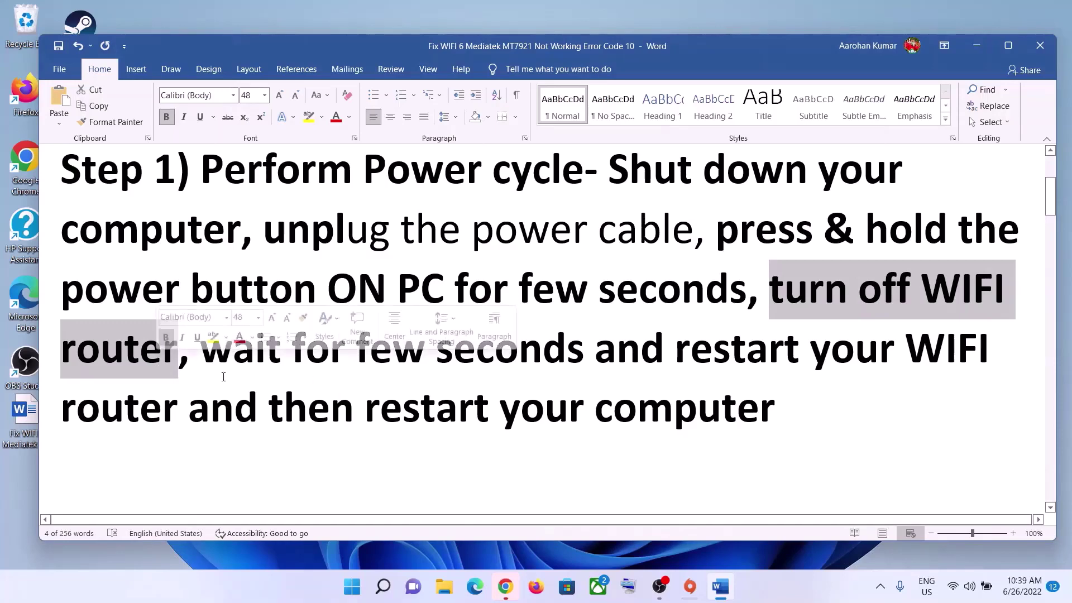
click(192, 353)
drag(196, 355, 593, 353)
drag(676, 351, 178, 393)
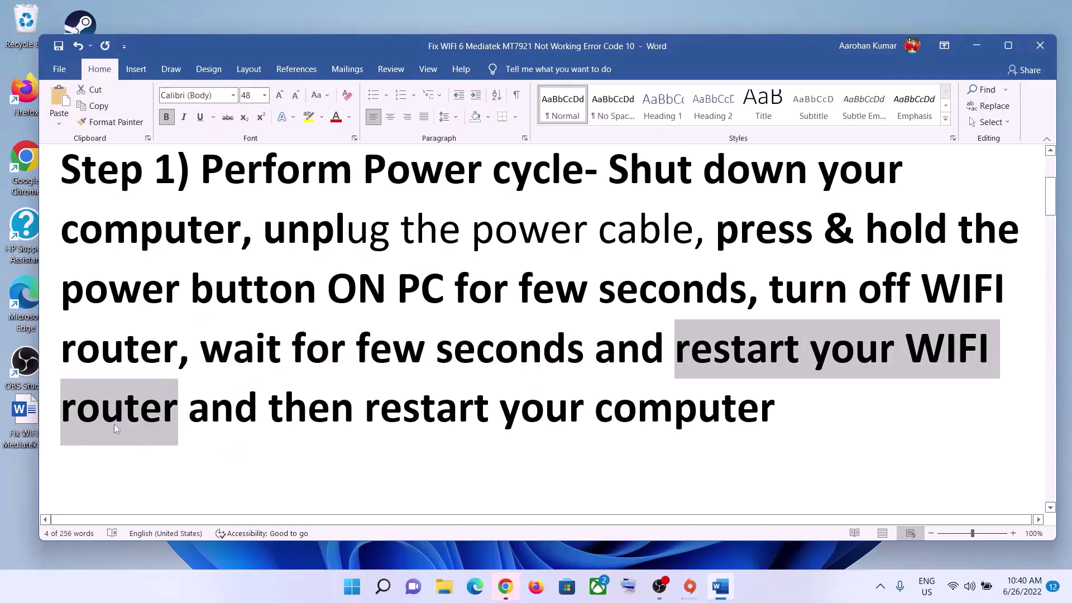
drag(269, 410, 785, 416)
click(331, 426)
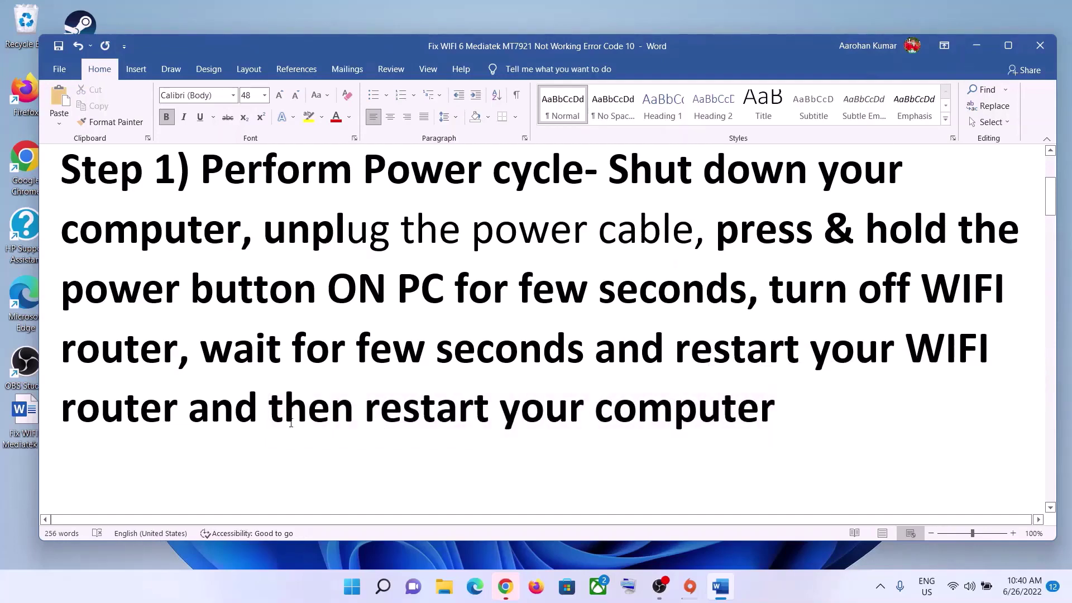
drag(291, 423, 697, 433)
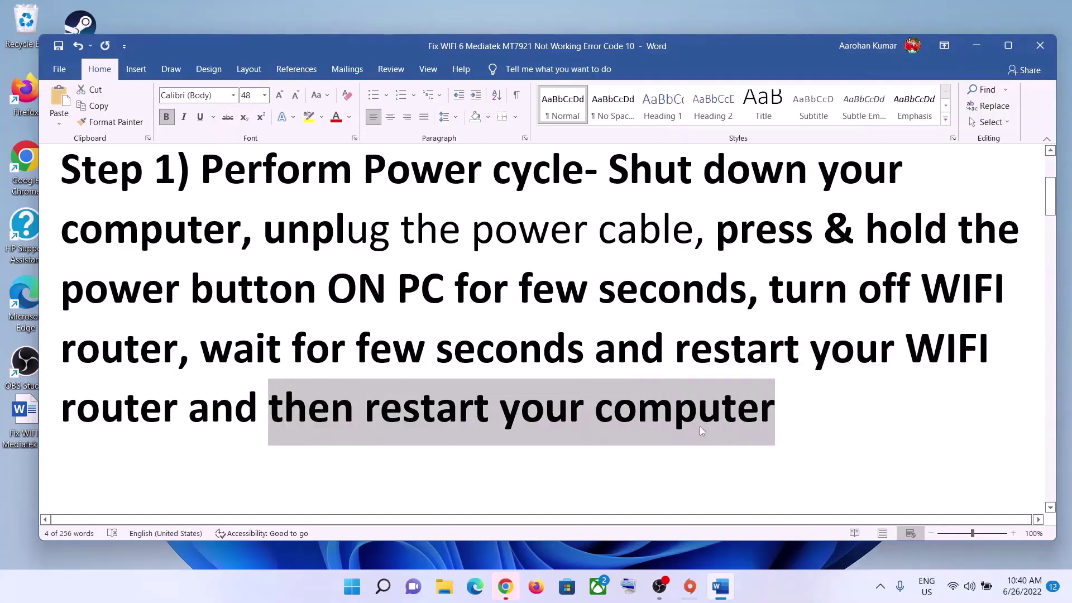
click(792, 581)
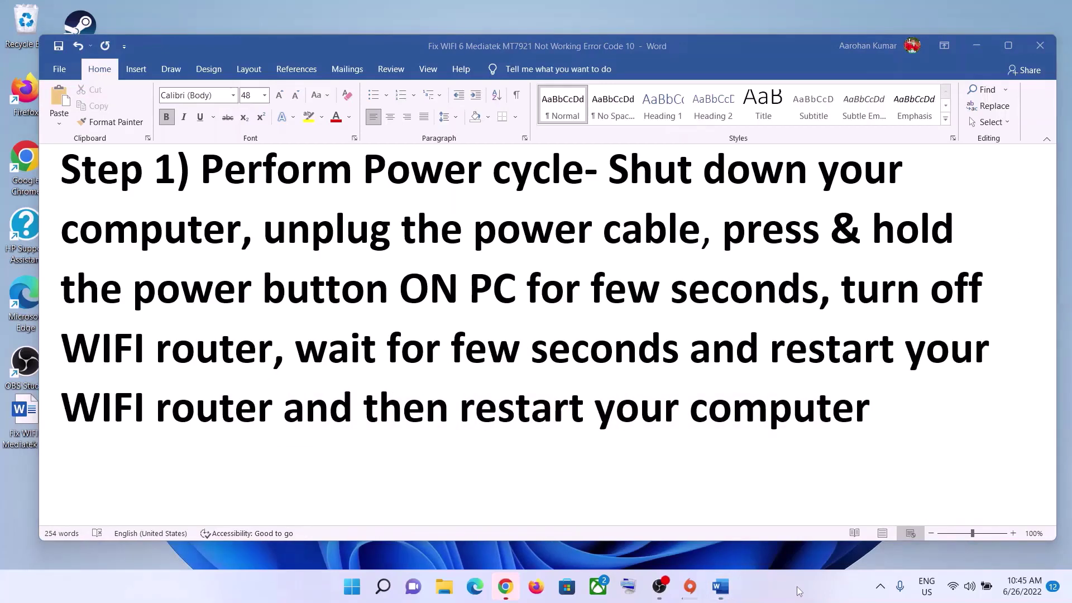
- Highlight "Make sure WIFI is on in system BIOS" in Step 2 and view the Windows power options without choosing one
scroll(316, 355, down, 5)
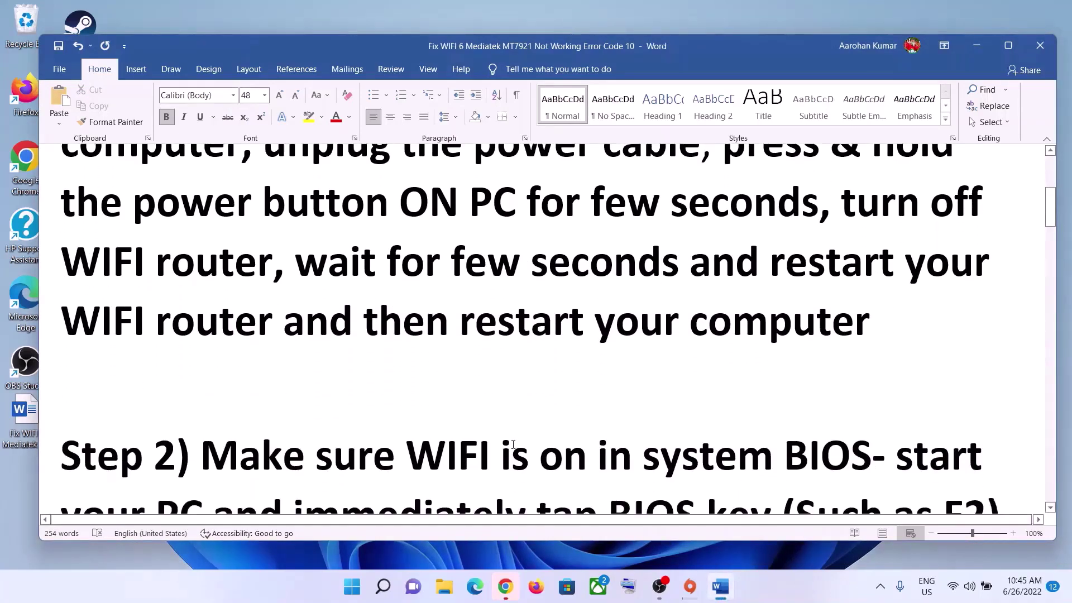
drag(202, 346, 867, 338)
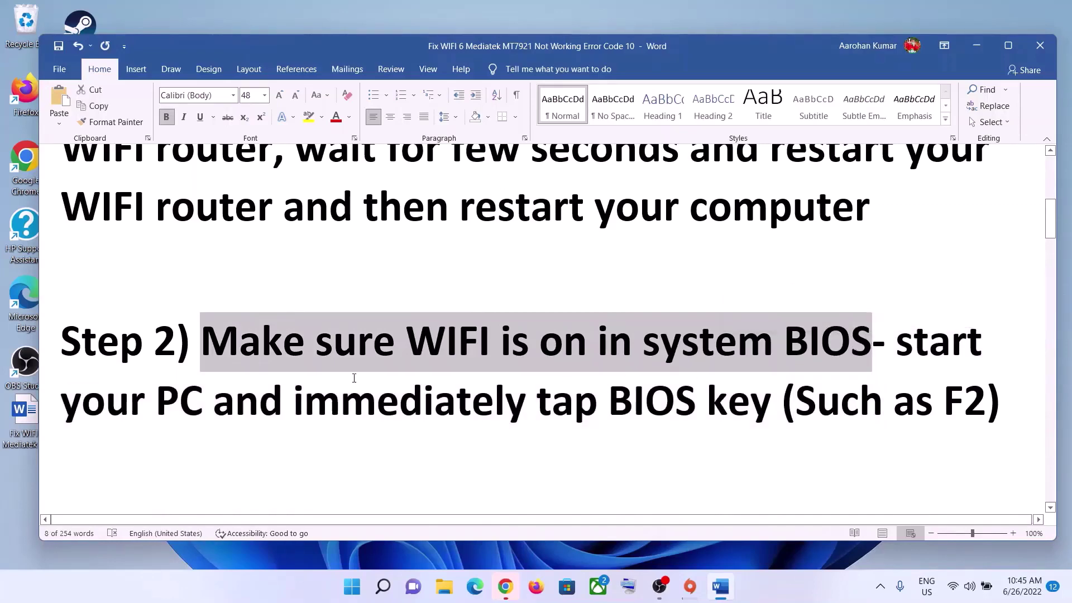
click(352, 586)
click(709, 538)
key(Escape)
key(Escape)
- Highlight the Step 2 wording about immediately tapping the BIOS key, such as F2, and making sure WIFI is on
drag(293, 402, 664, 403)
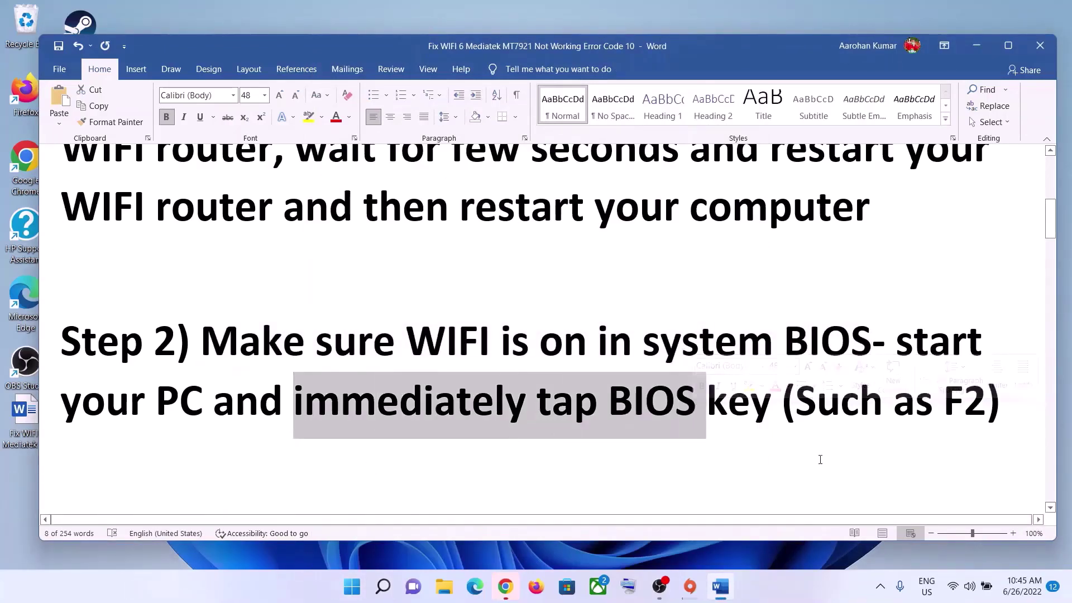
click(812, 494)
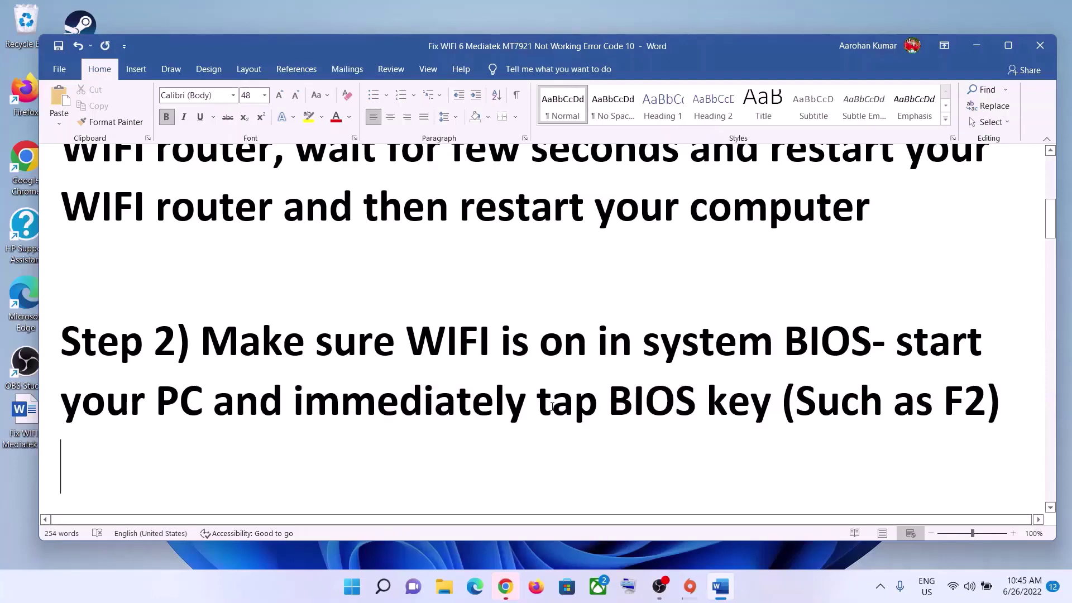
drag(294, 399, 574, 402)
click(750, 400)
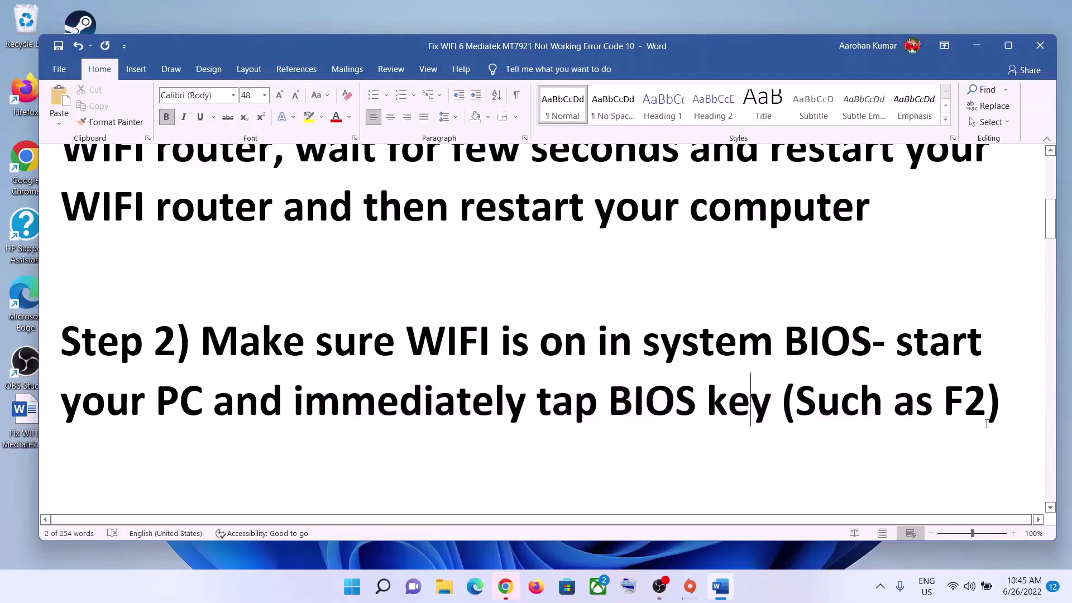
drag(903, 397, 963, 402)
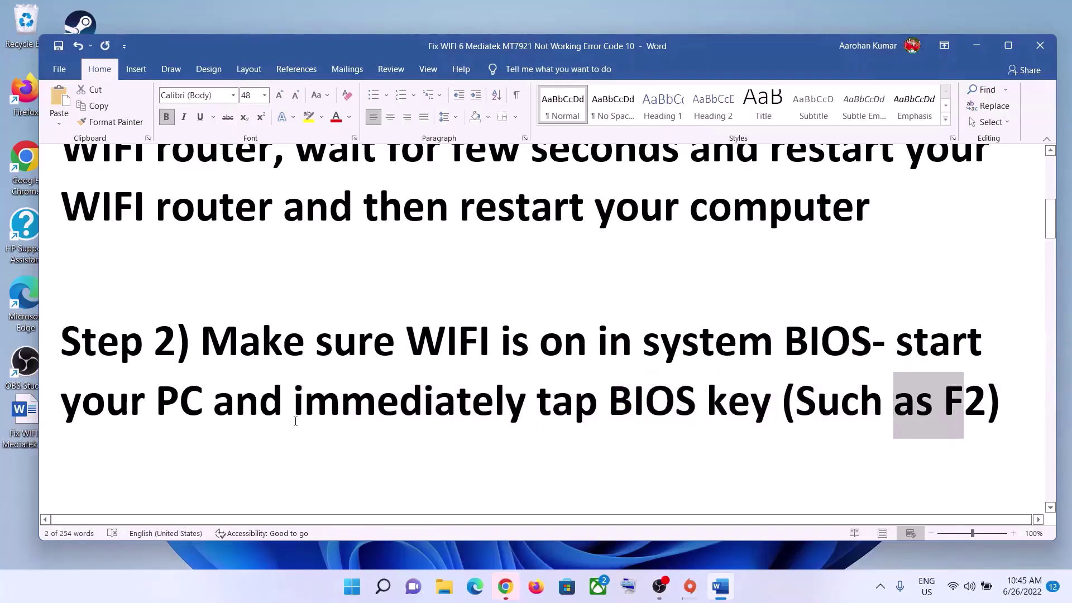
drag(704, 401, 216, 400)
drag(262, 339, 869, 344)
drag(643, 342, 316, 342)
- Highlight "Run Network Troubleshooter" in Step 3 of the document
scroll(248, 403, down, 1)
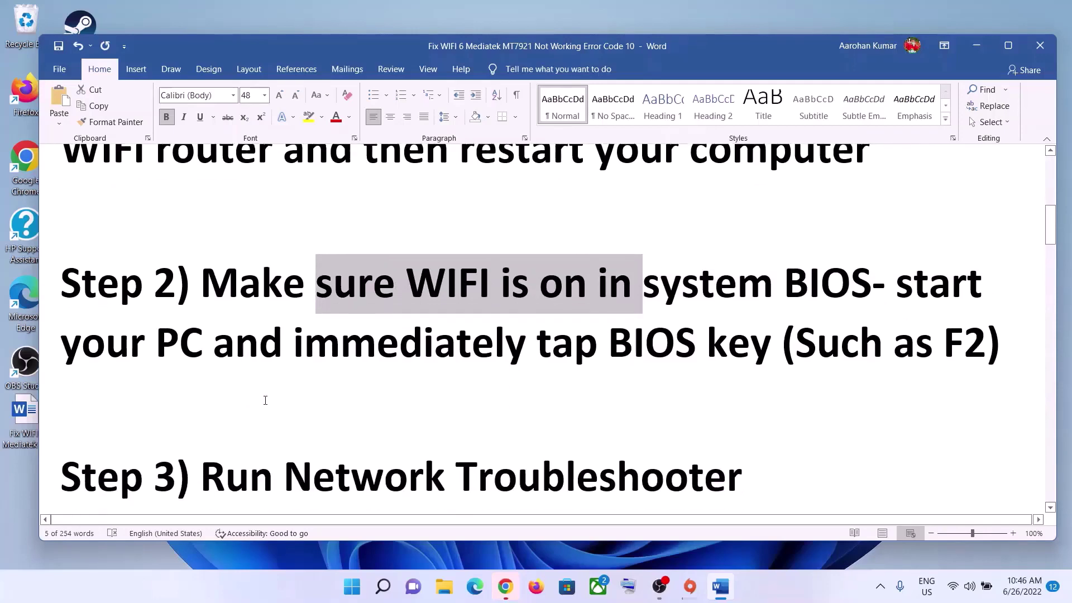
scroll(248, 403, down, 2)
drag(201, 400, 658, 400)
- Open Windows Settings and go to the Other troubleshooters page under System > Troubleshoot
click(357, 581)
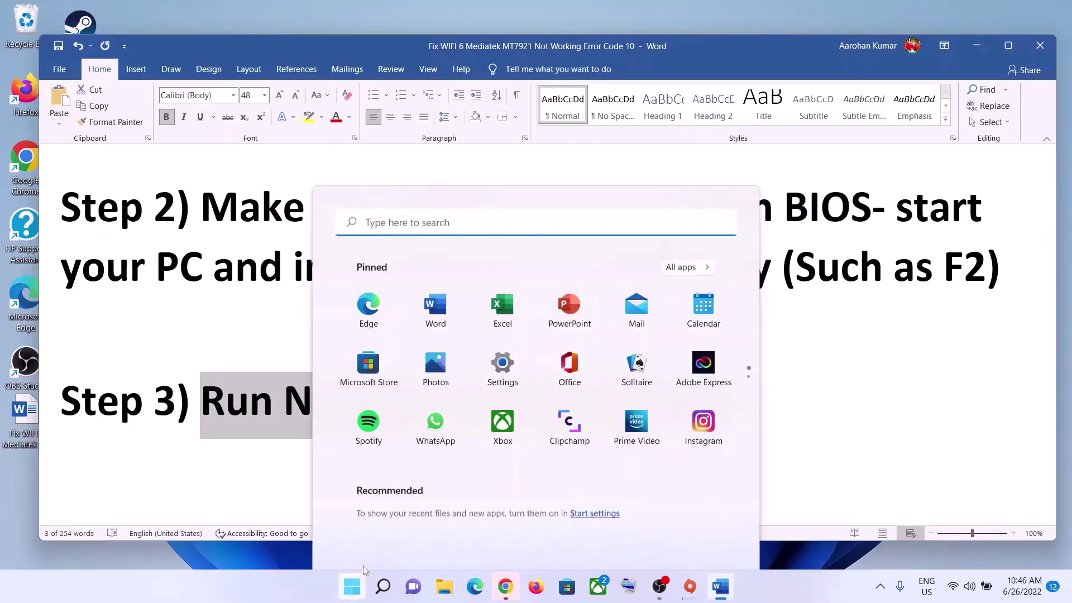
click(508, 251)
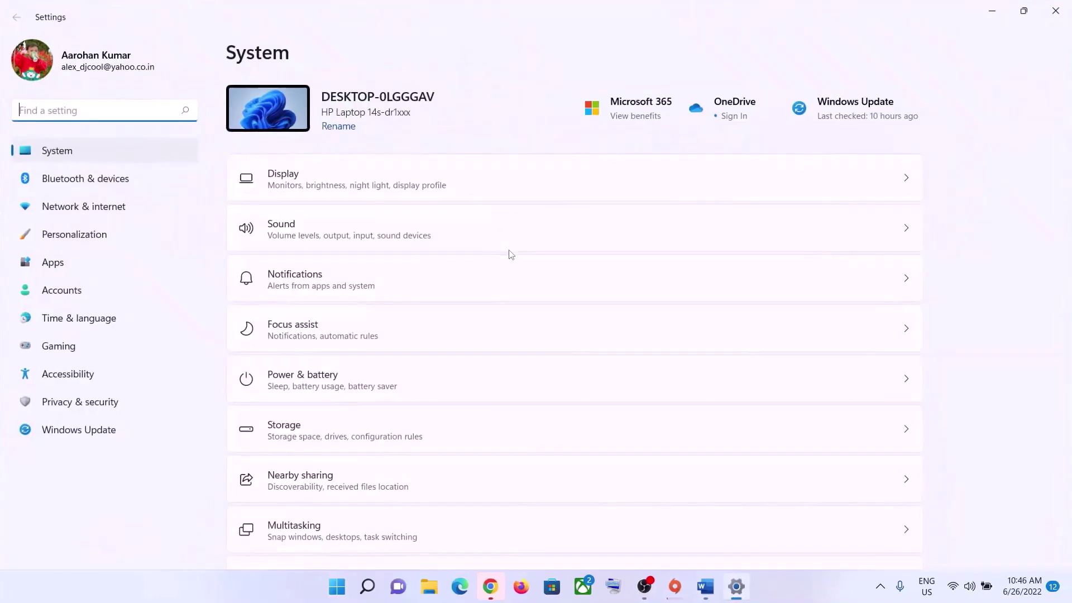
click(131, 152)
scroll(385, 379, down, 5)
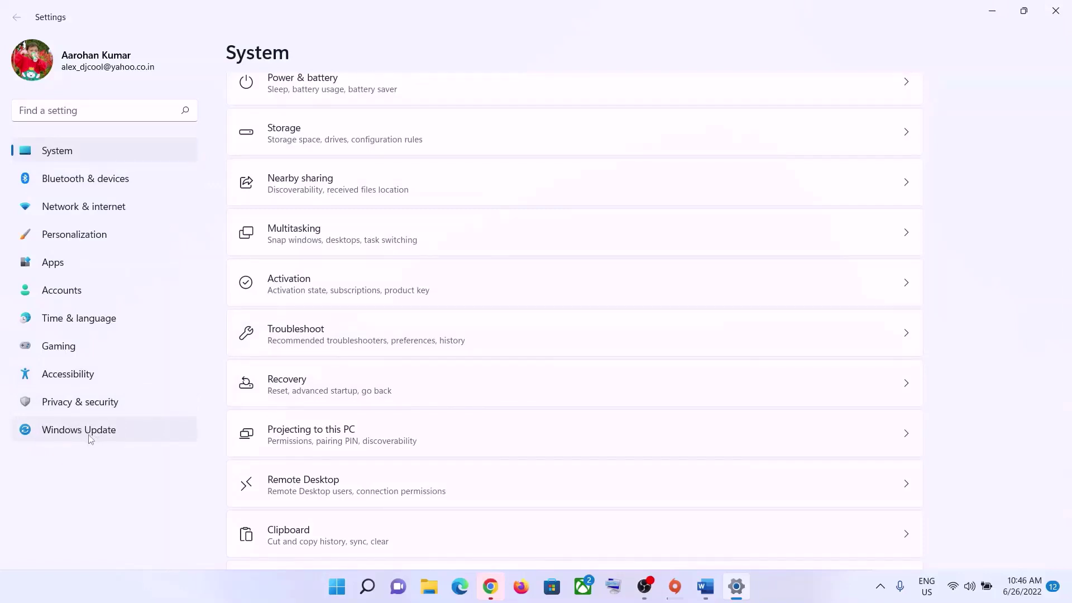
click(346, 336)
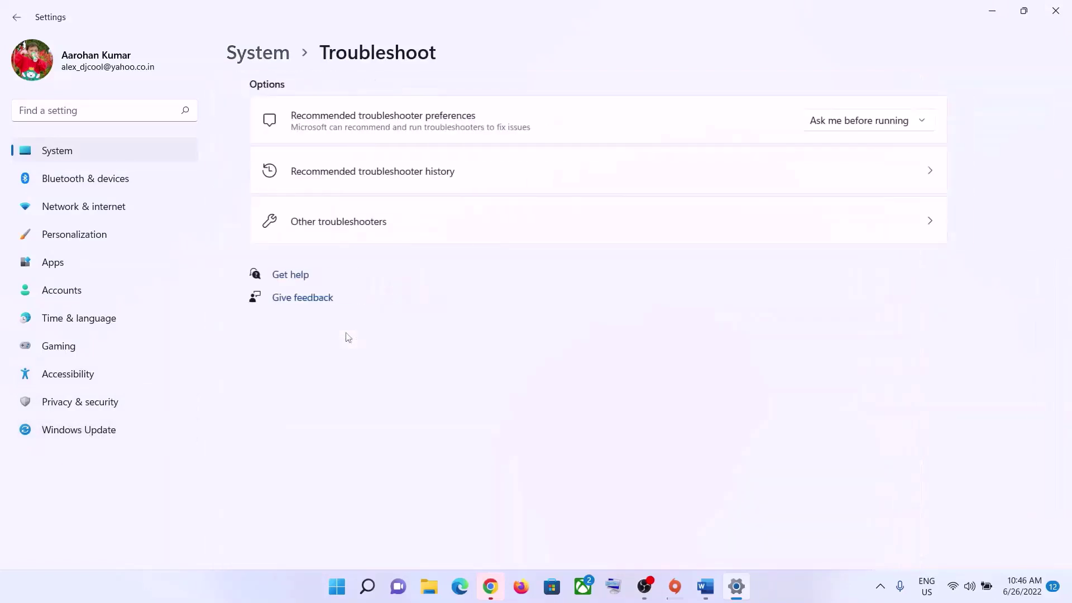
click(322, 229)
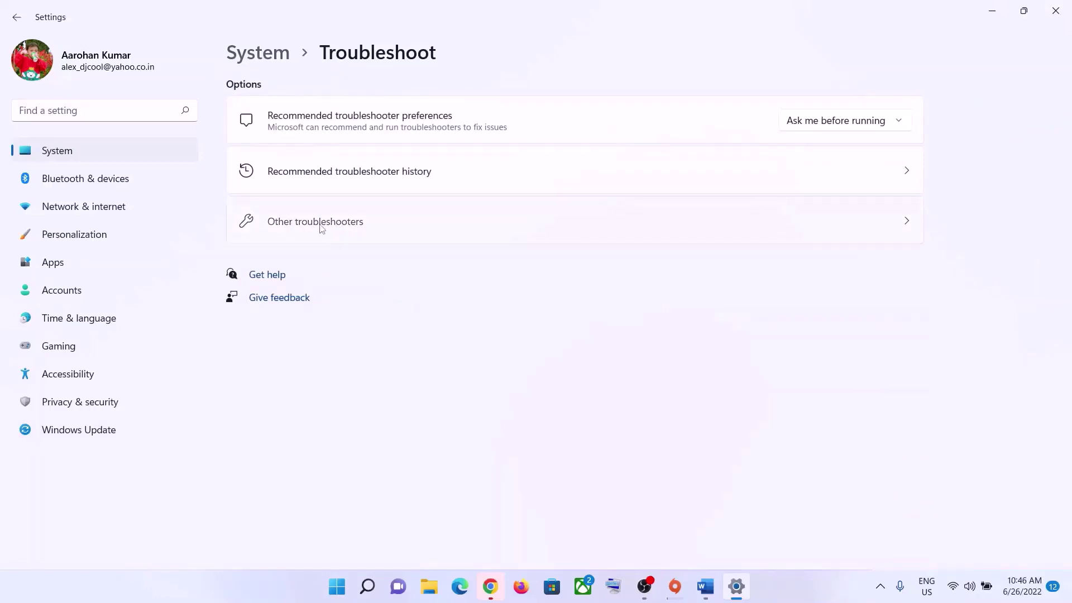
- Run the Network Adapter troubleshooter and close it once it finishes
scroll(357, 335, down, 5)
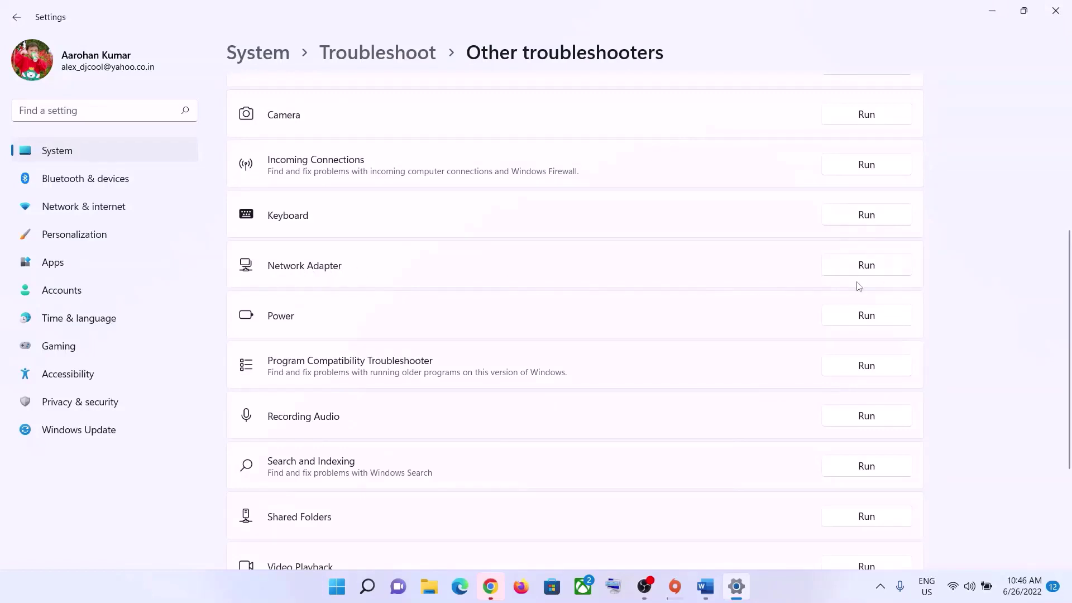
click(867, 267)
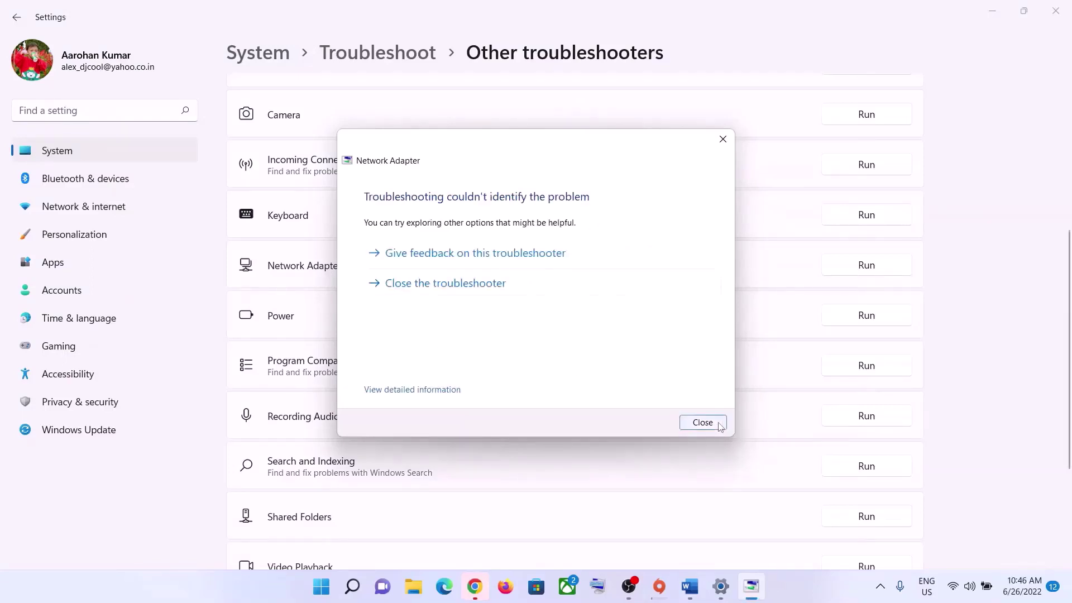
click(705, 424)
- Switch back to the Word document and view the list of commands in Step 4
click(704, 589)
scroll(502, 399, down, 3)
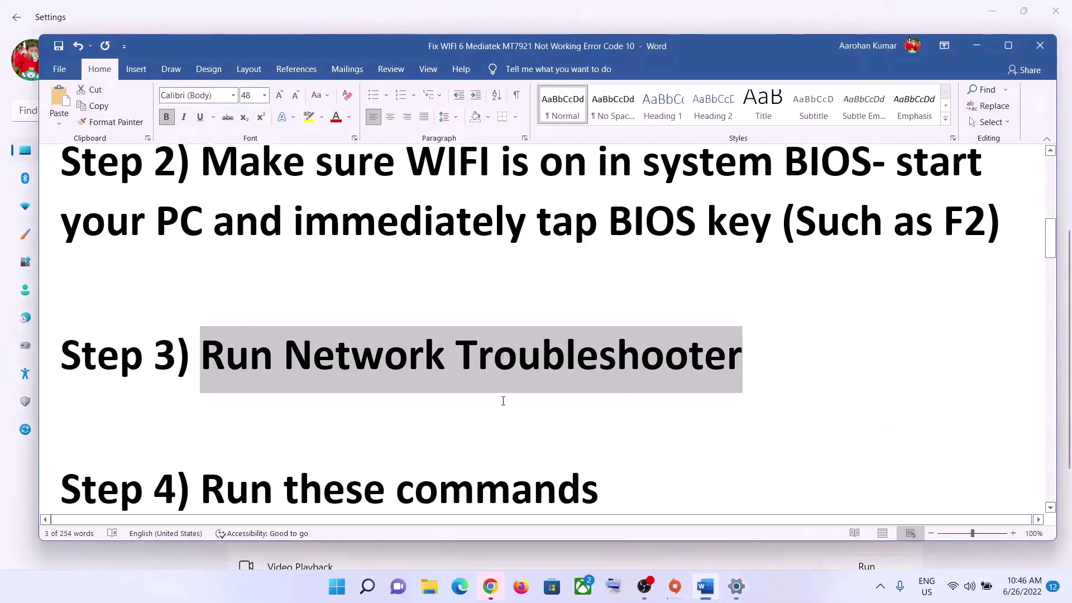
scroll(503, 401, down, 5)
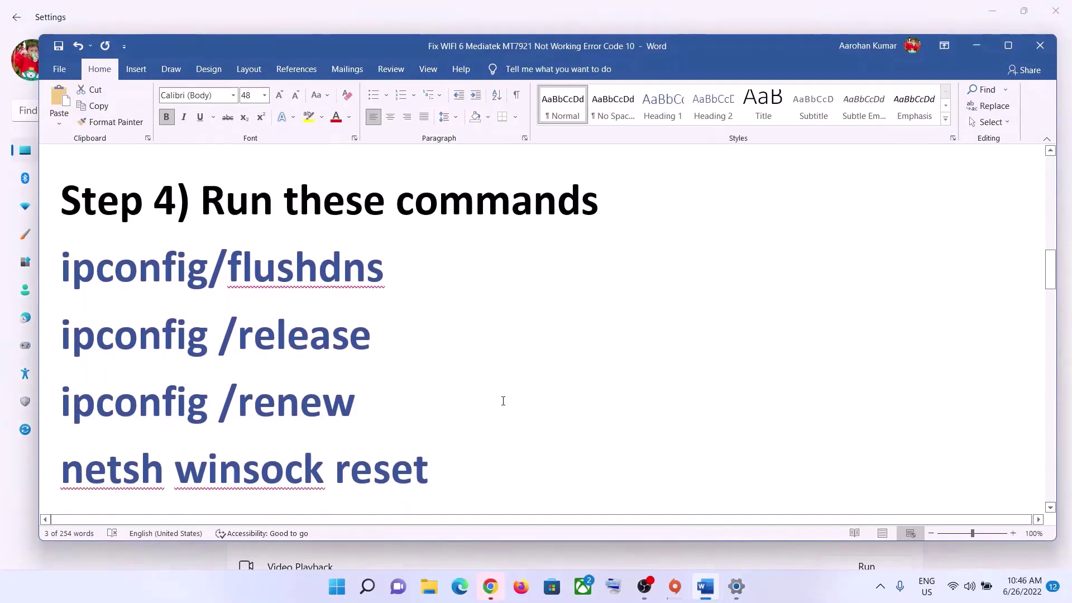
- Search Windows for "cmd" and open Command Prompt as administrator
click(338, 587)
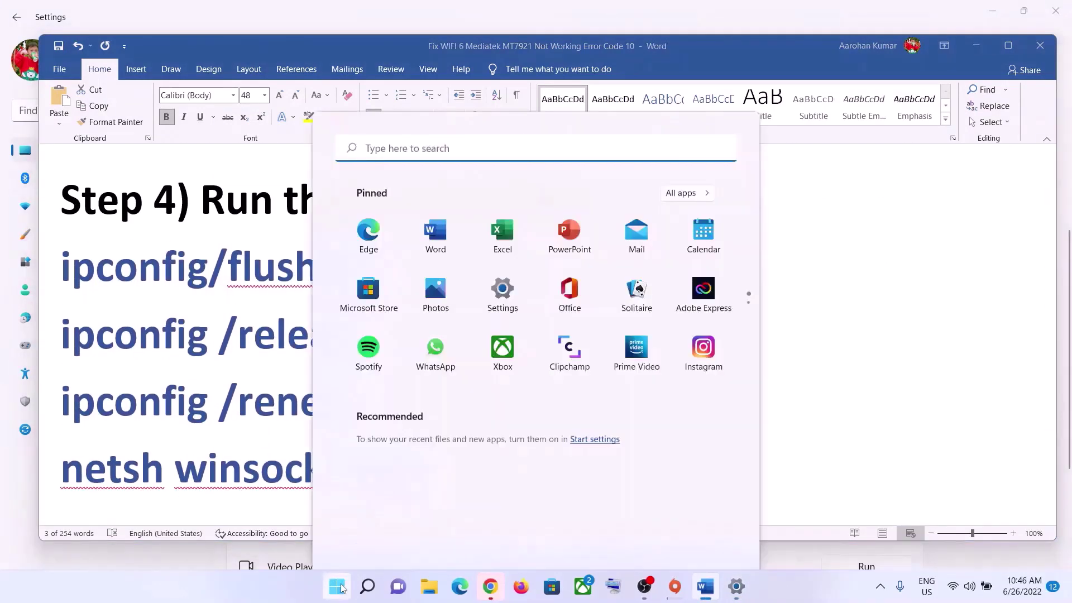
text(cmd)
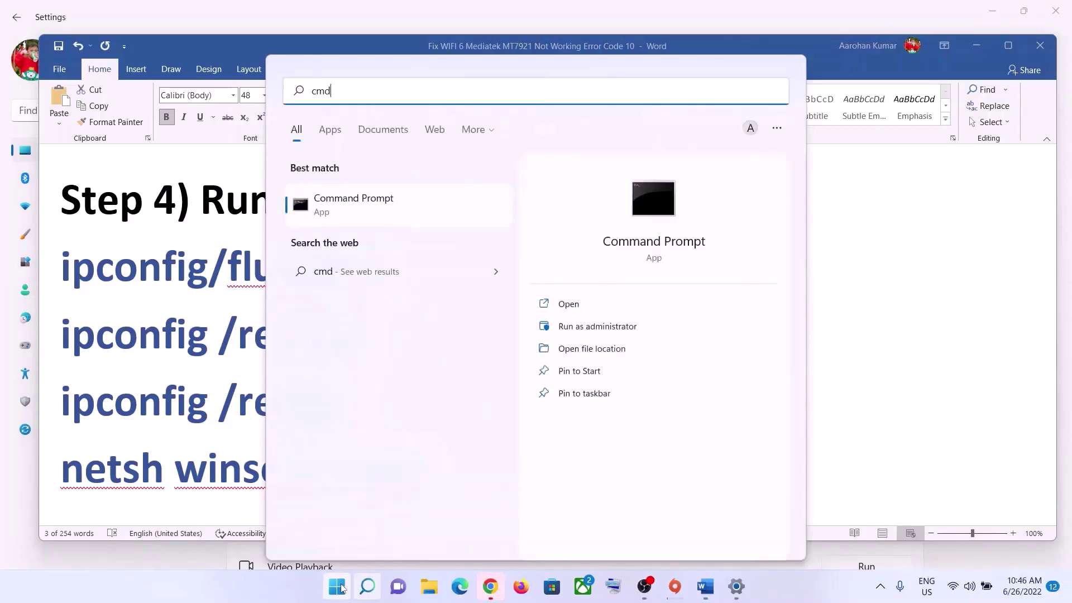
key(ctrl+a)
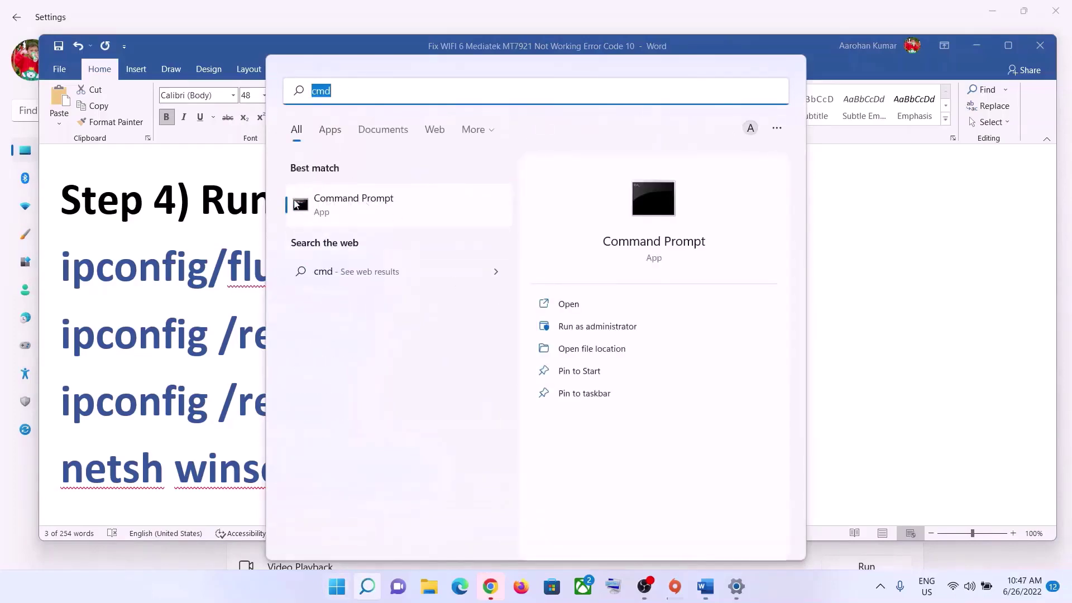
right_click(369, 204)
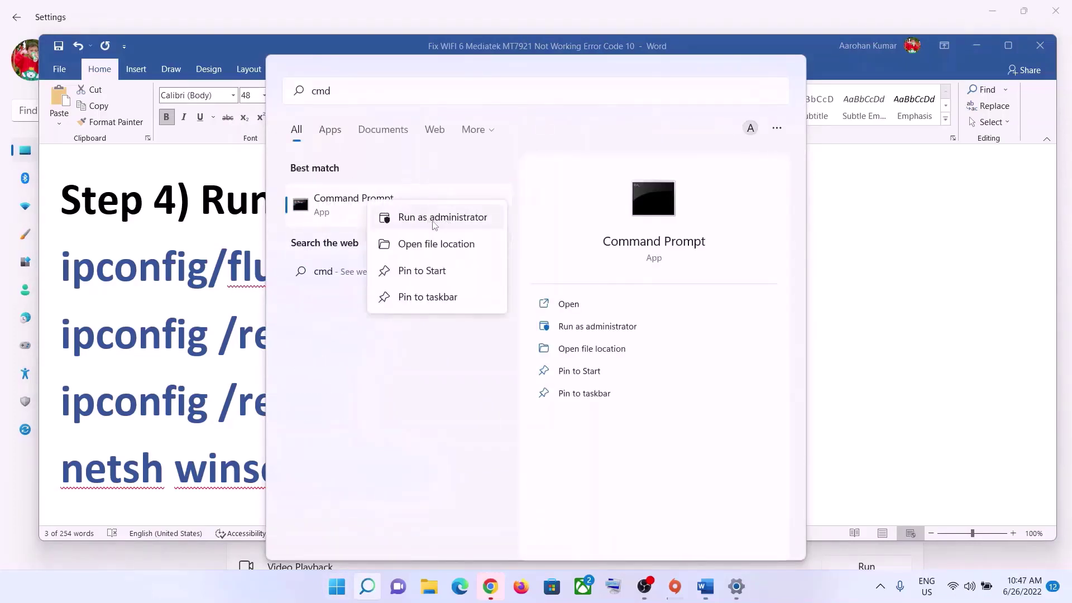
right_click(344, 204)
click(417, 219)
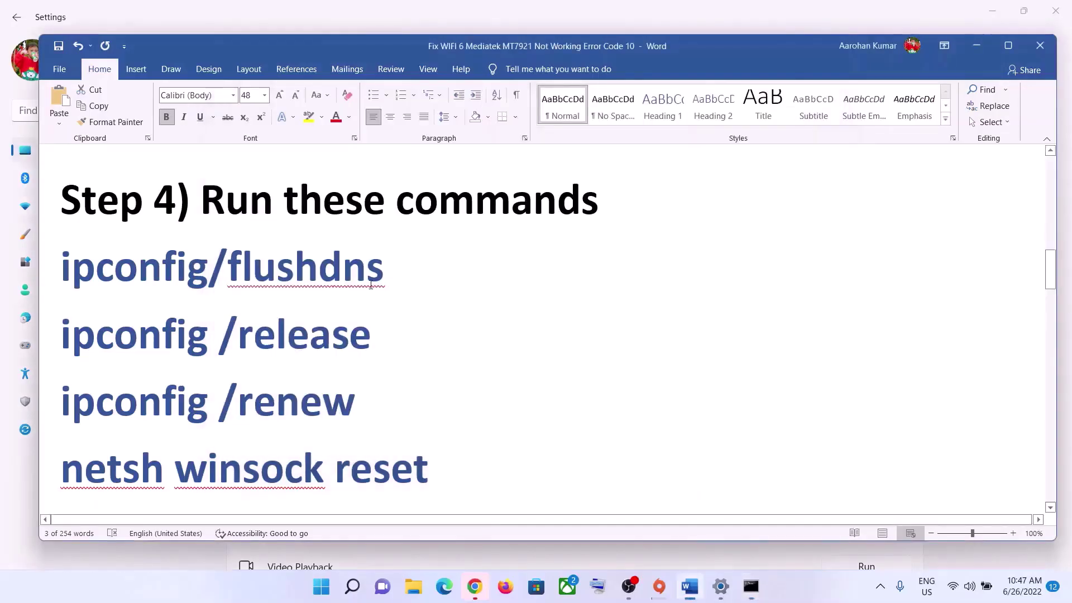
- Run the first Step 4 command, ipconfig/flushdns, in the administrator Command Prompt
triple_click(84, 256)
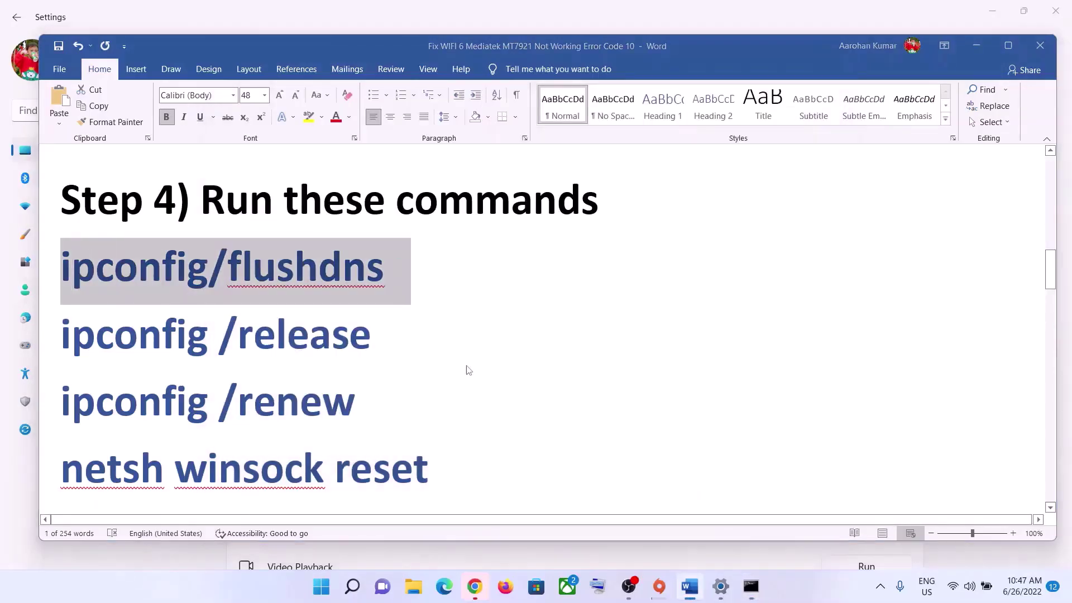
text(ipconfig/flushdns)
key(Return)
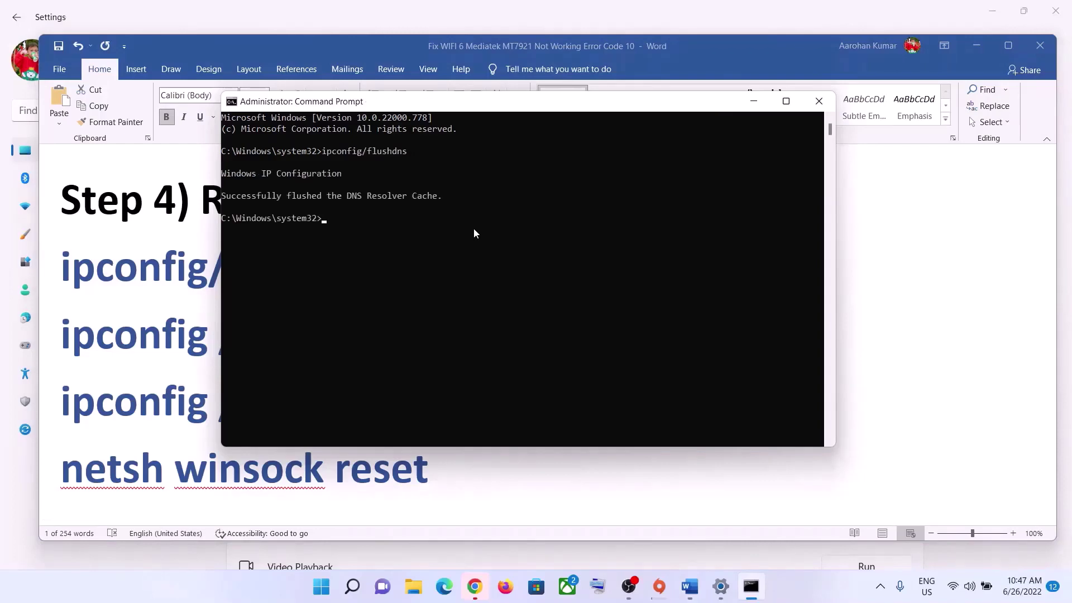
- Take the ipconfig /release command from the Word document and run it in Command Prompt
key(alt+Tab)
triple_click(95, 340)
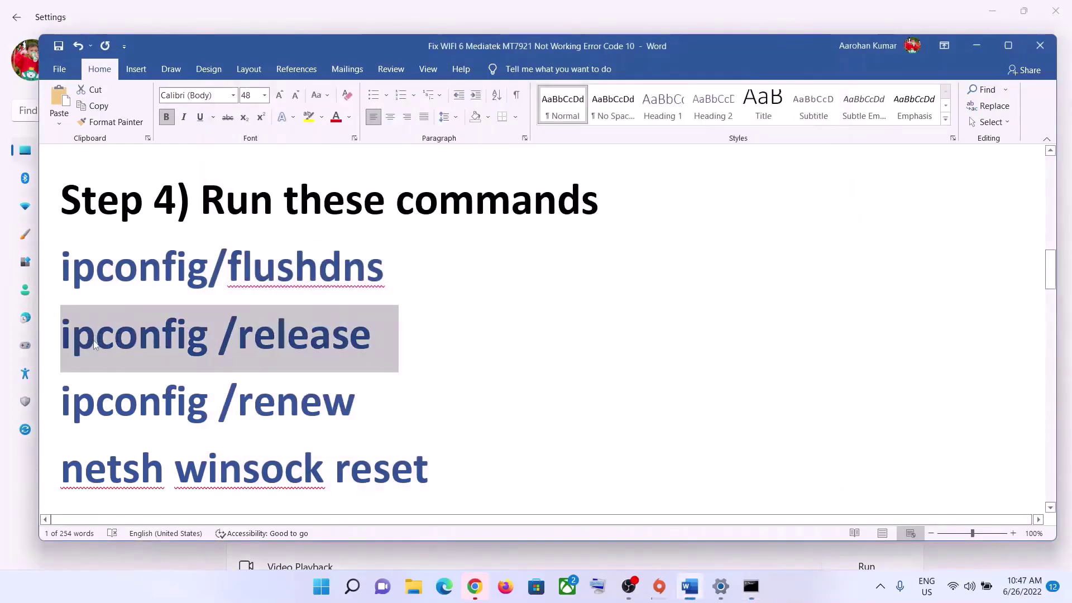
key(alt+Tab)
text(ipconfig /release)
key(Return)
- Copy ipconfig /renew from the Step 4 list and run it in Command Prompt
key(alt+Tab)
scroll(368, 348, down, 2)
drag(369, 349, 58, 338)
key(ctrl+c)
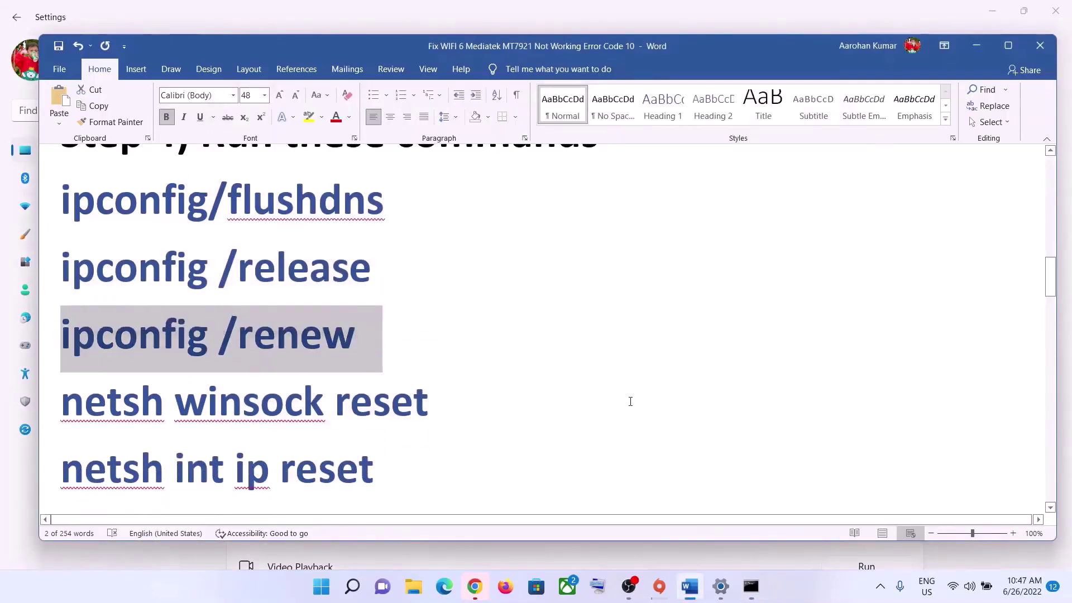
key(alt+Tab)
key(ctrl+v)
key(Return)
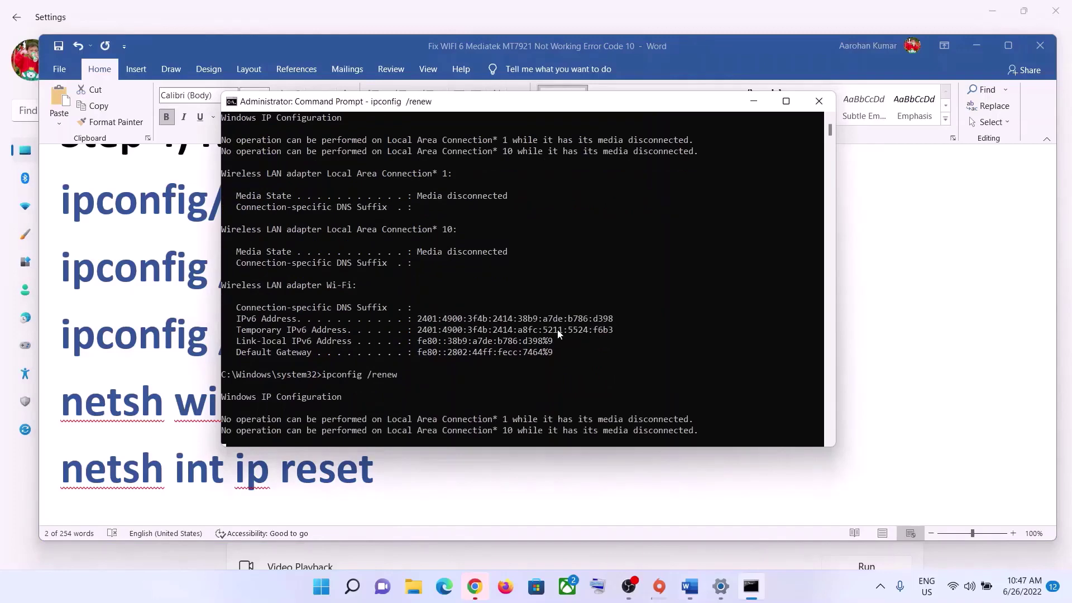
- Take netsh winsock reset from the Step 4 list and run it in Command Prompt
key(alt+Tab)
scroll(557, 329, down, 2)
drag(446, 336, 53, 336)
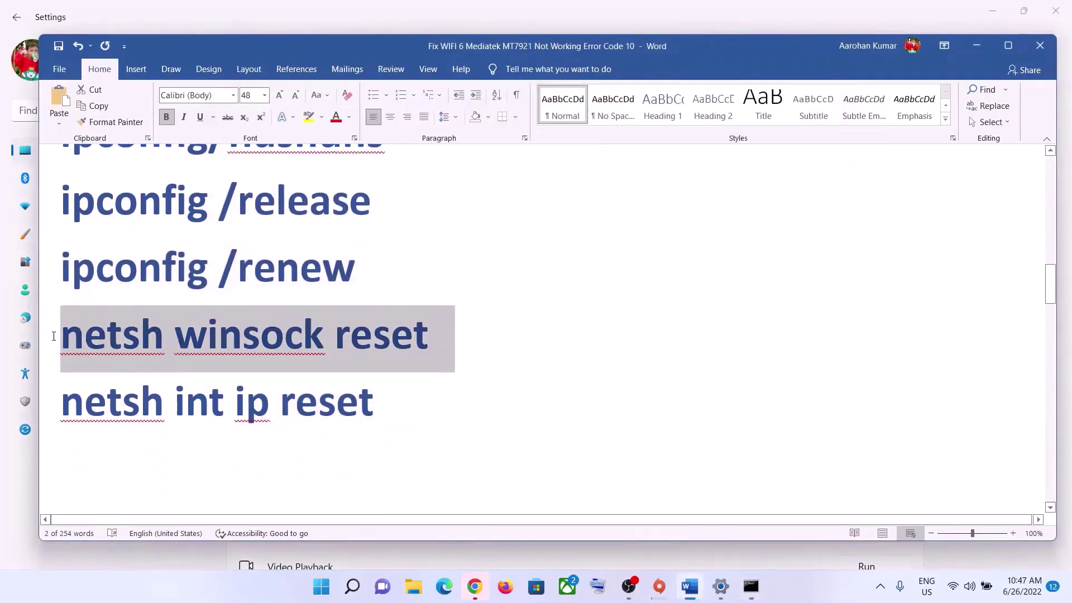
key(alt+Tab)
text(netsh winsock reset)
key(Return)
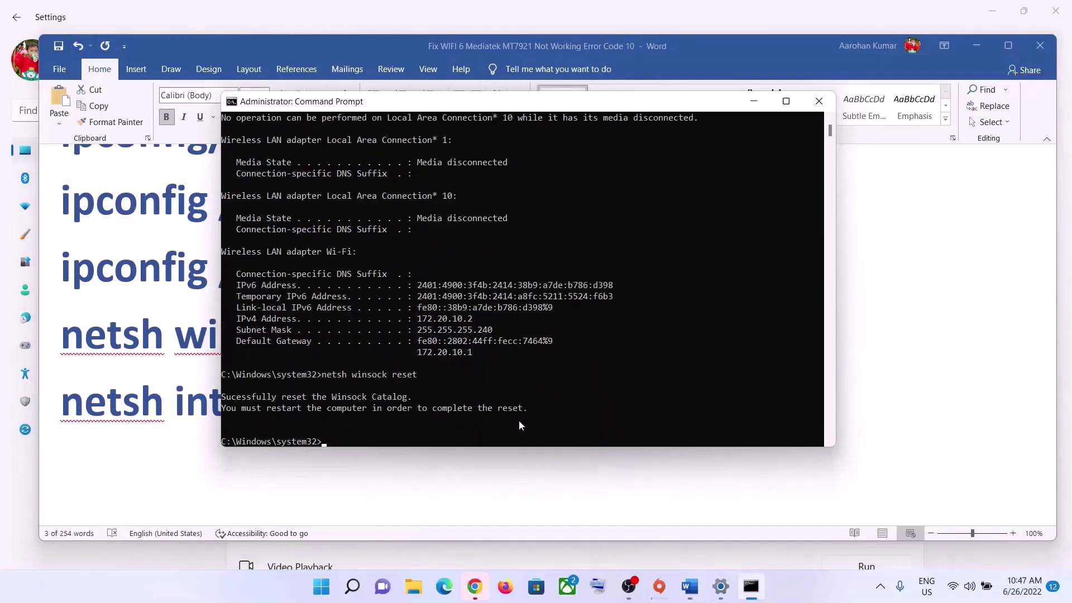
- Copy netsh int ip reset from the document, run it in Command Prompt, and close the Command Prompt window
key(alt+Tab)
drag(390, 407, 61, 403)
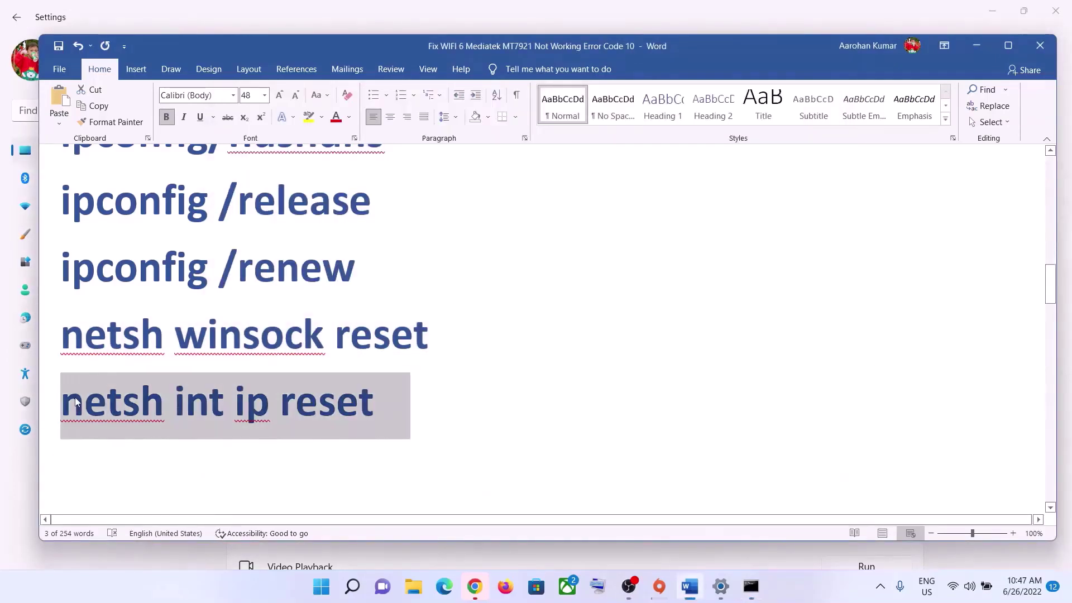
key(ctrl+c)
key(alt+Tab)
key(ctrl+v)
click(509, 399)
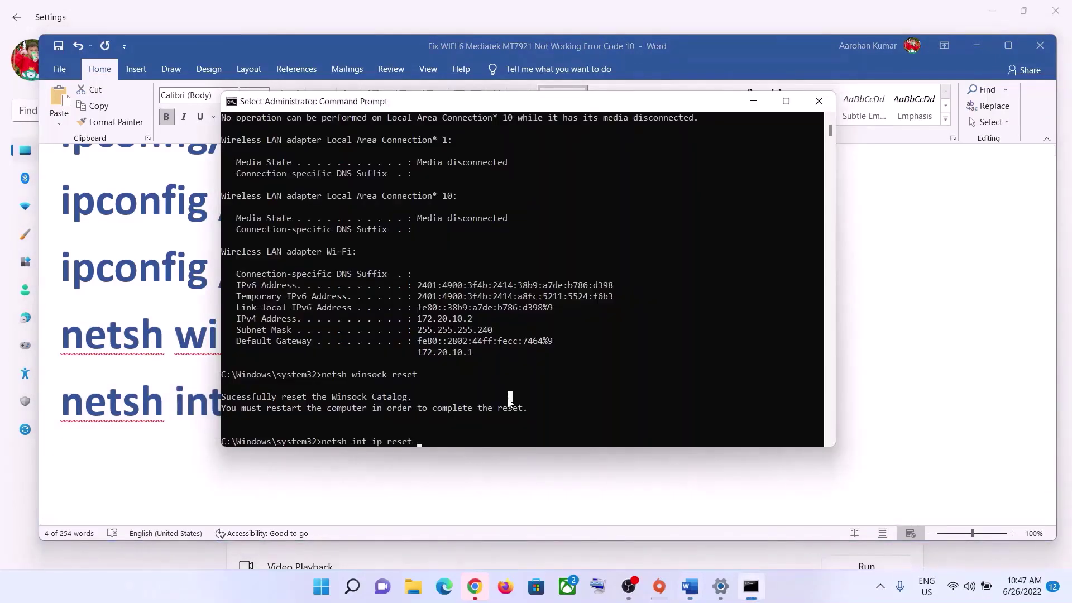
key(Escape)
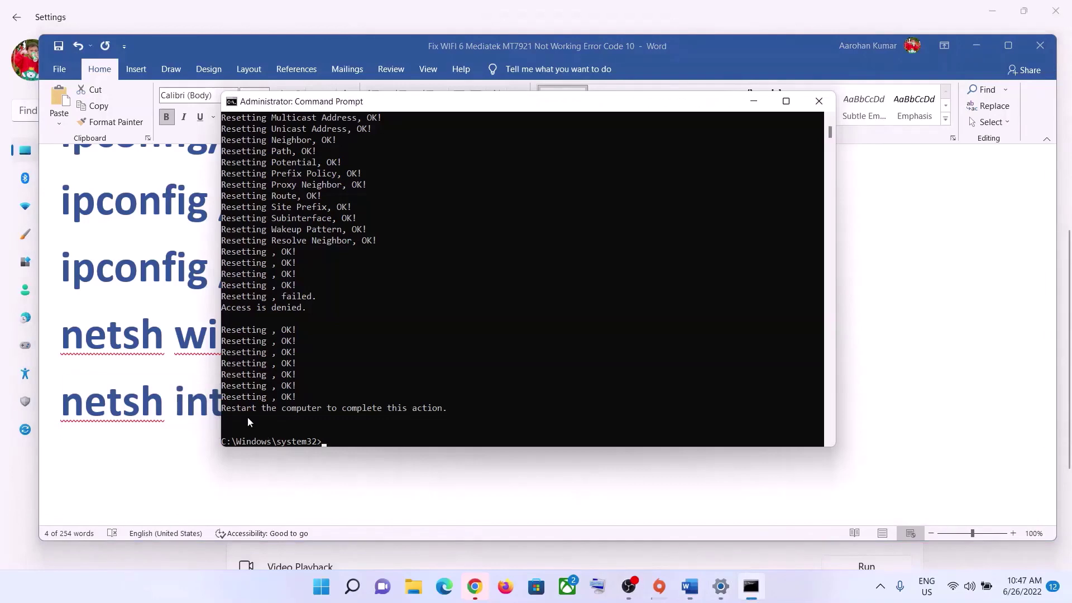
drag(222, 409, 456, 412)
click(818, 101)
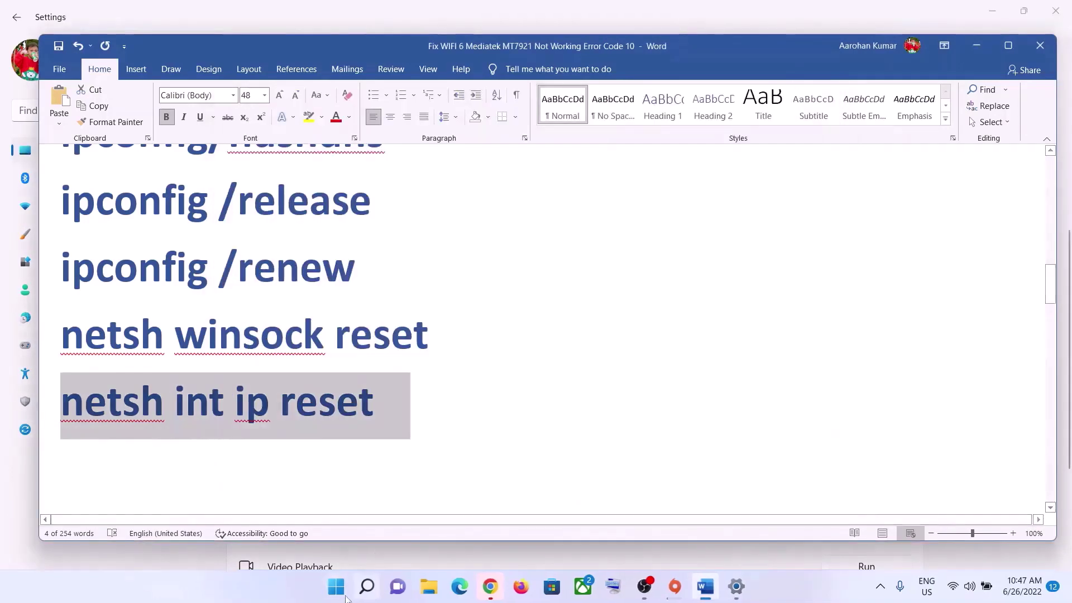
- Show the Restart option among the Windows power options and dismiss it without restarting
click(337, 587)
click(709, 538)
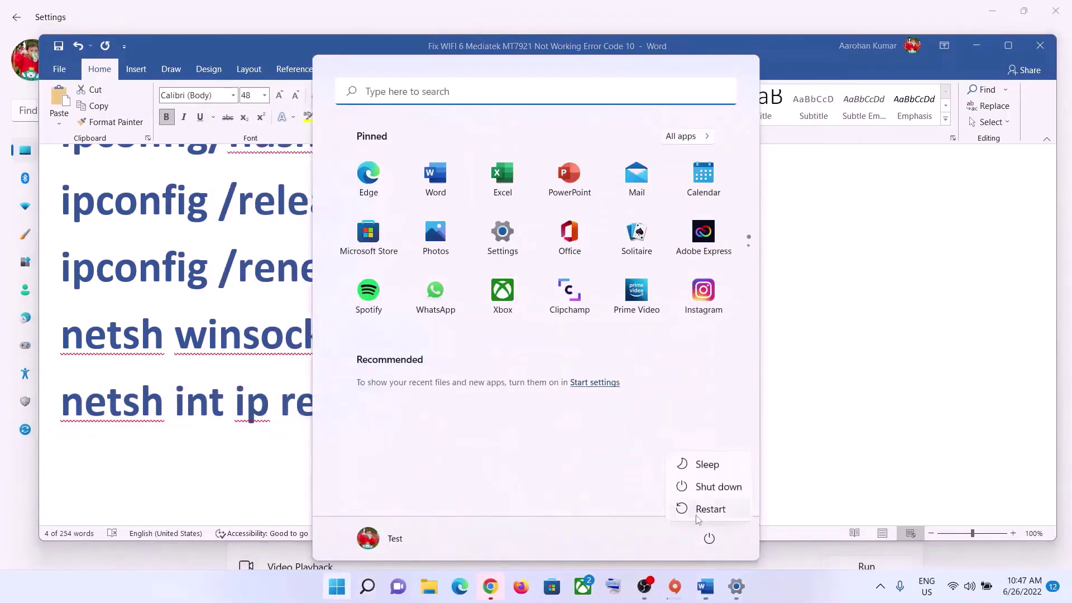
click(859, 385)
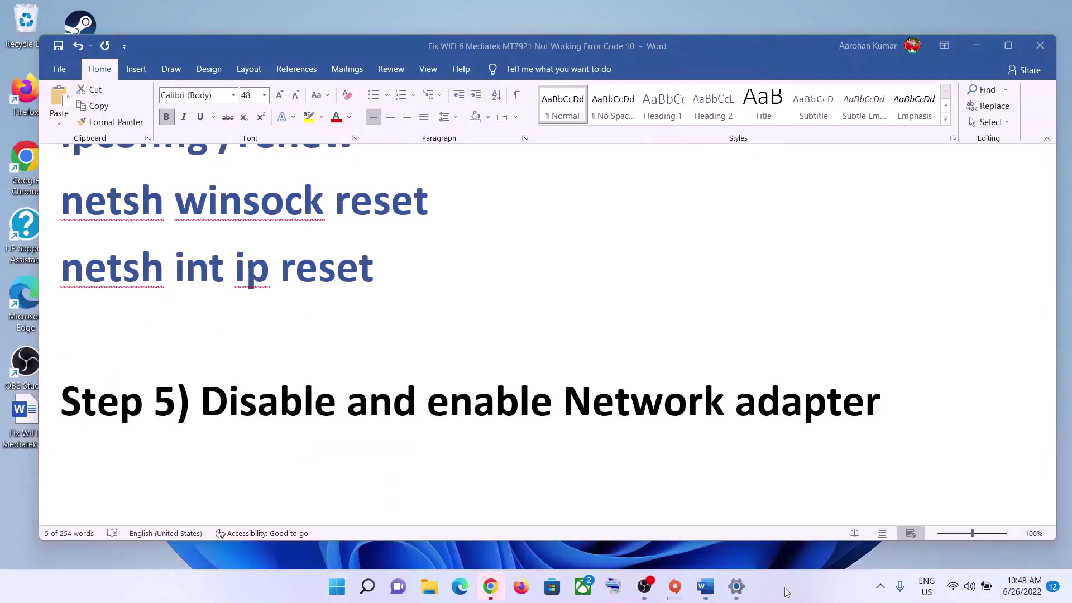
- Highlight "Disable and enable Network adapter" in Step 5 and expand Network adapters in Device Manager
drag(228, 407, 885, 403)
click(227, 426)
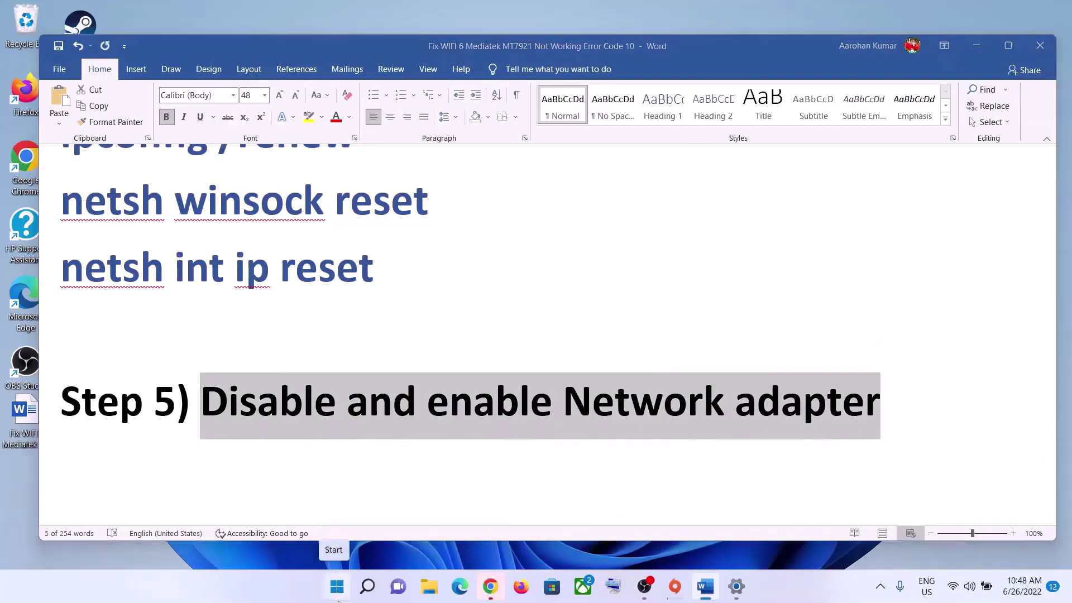
right_click(336, 596)
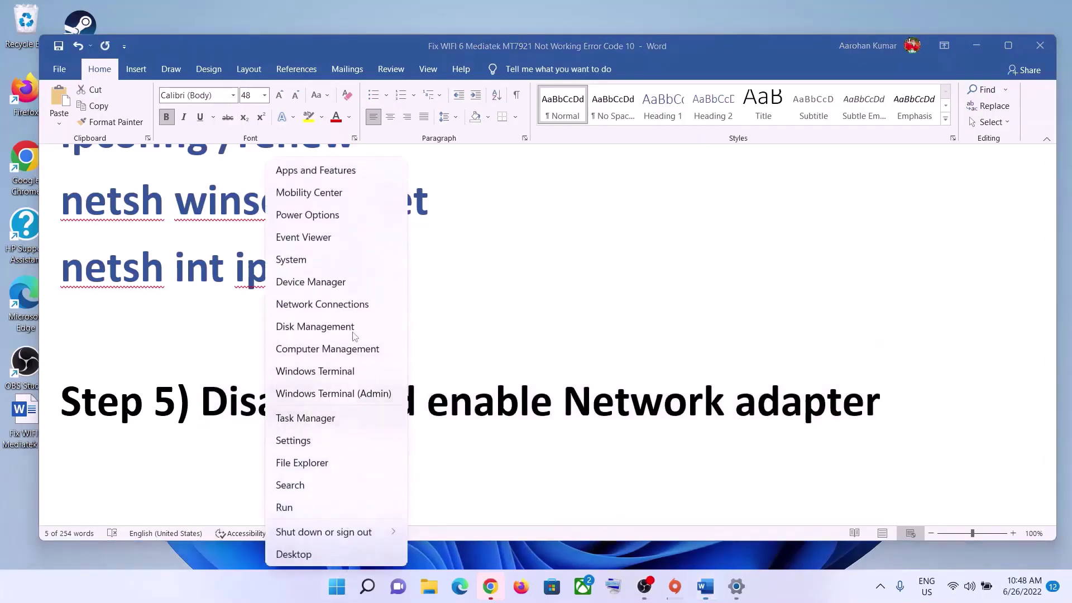
click(336, 283)
drag(413, 49, 770, 102)
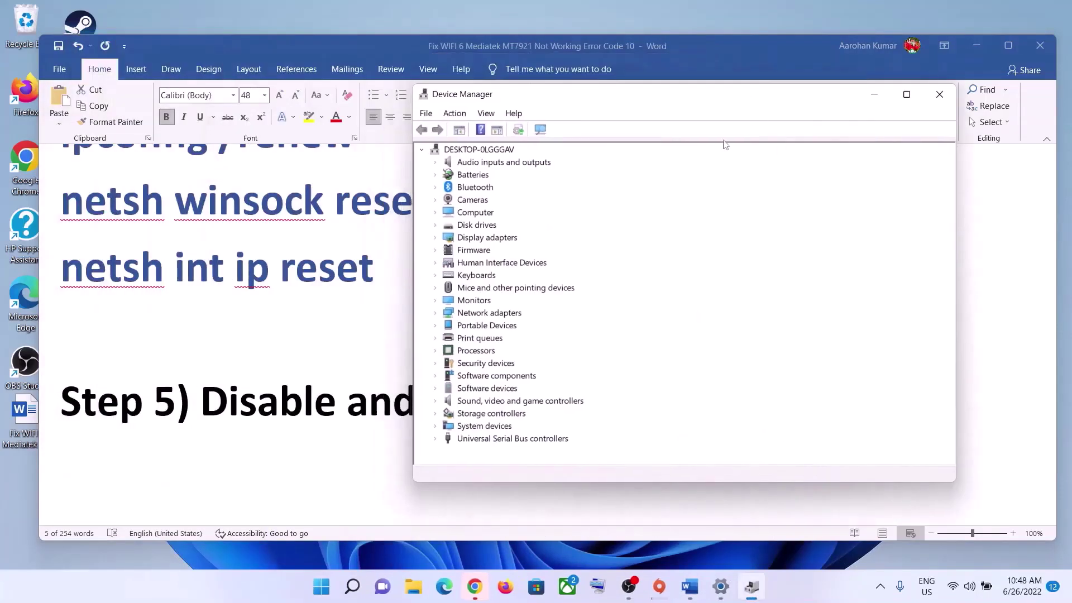
click(435, 314)
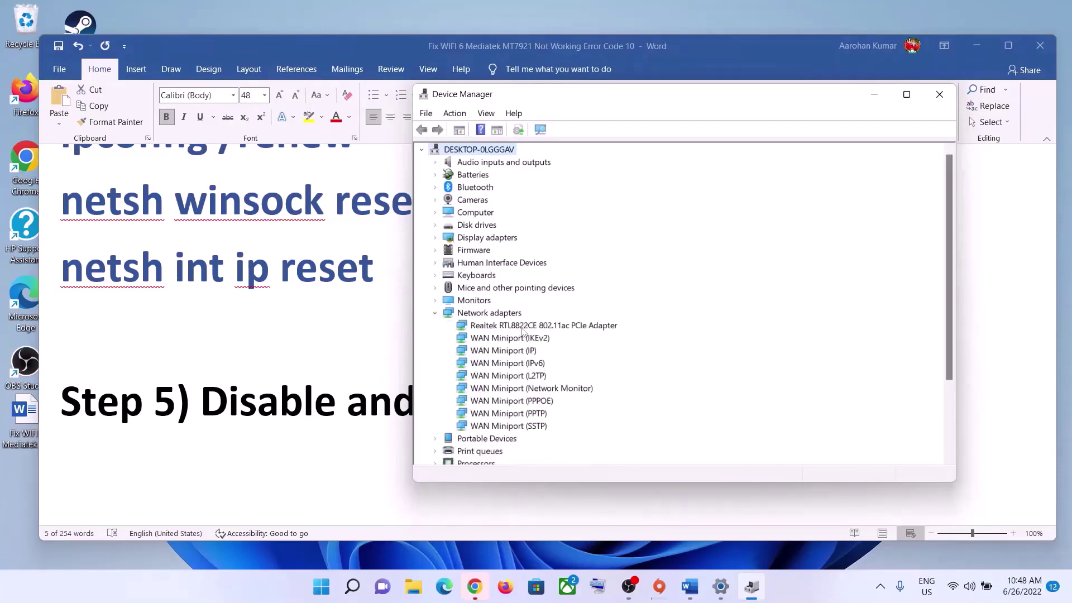
- Disable the Realtek RTL8822CE 802.11ac PCIe Adapter and confirm the prompt
click(522, 327)
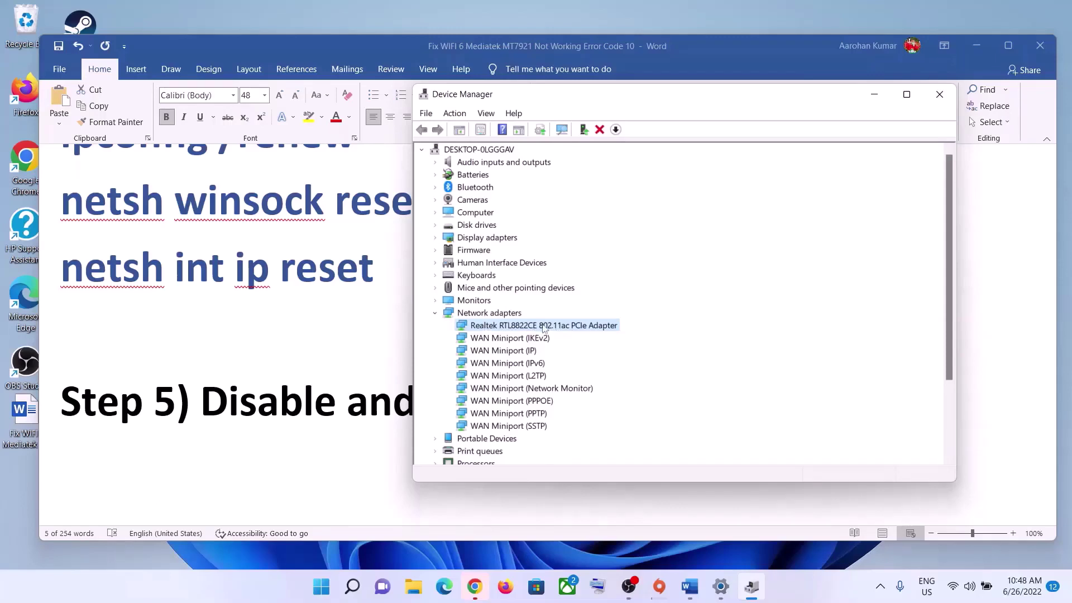
right_click(532, 327)
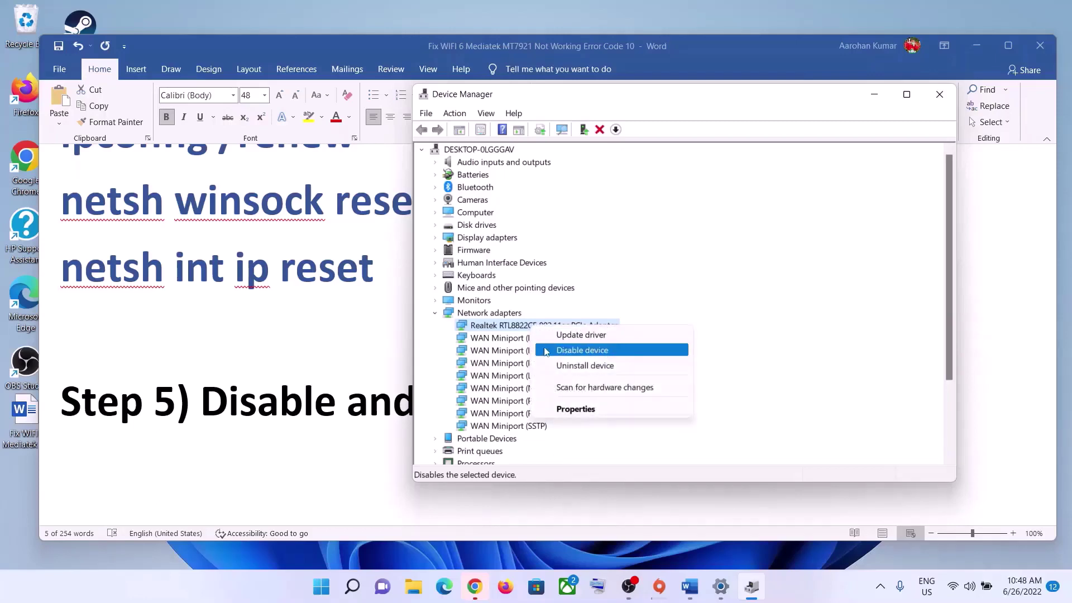
click(499, 331)
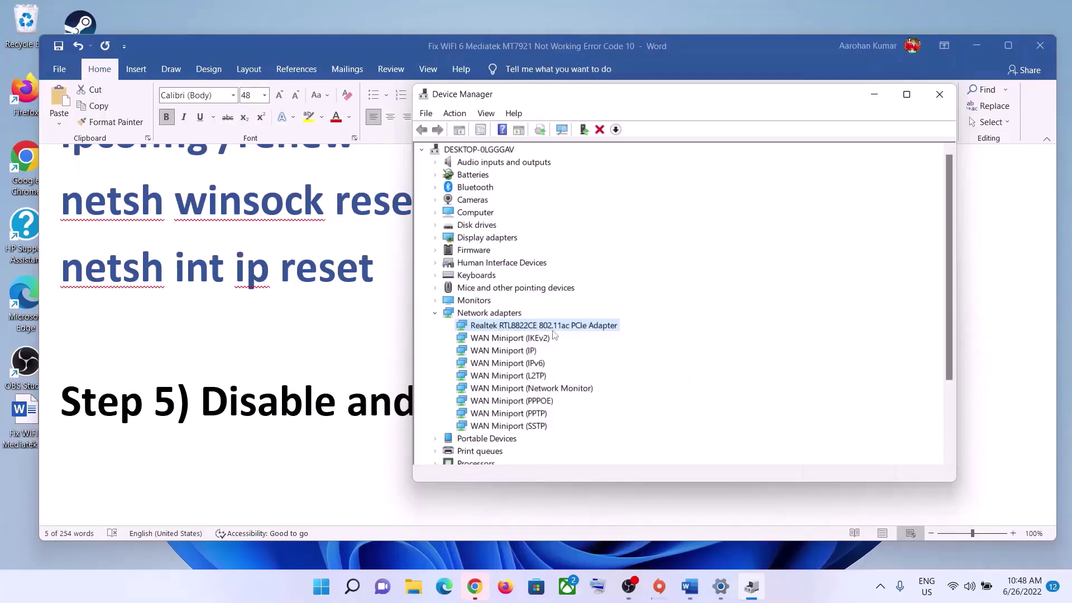
right_click(531, 327)
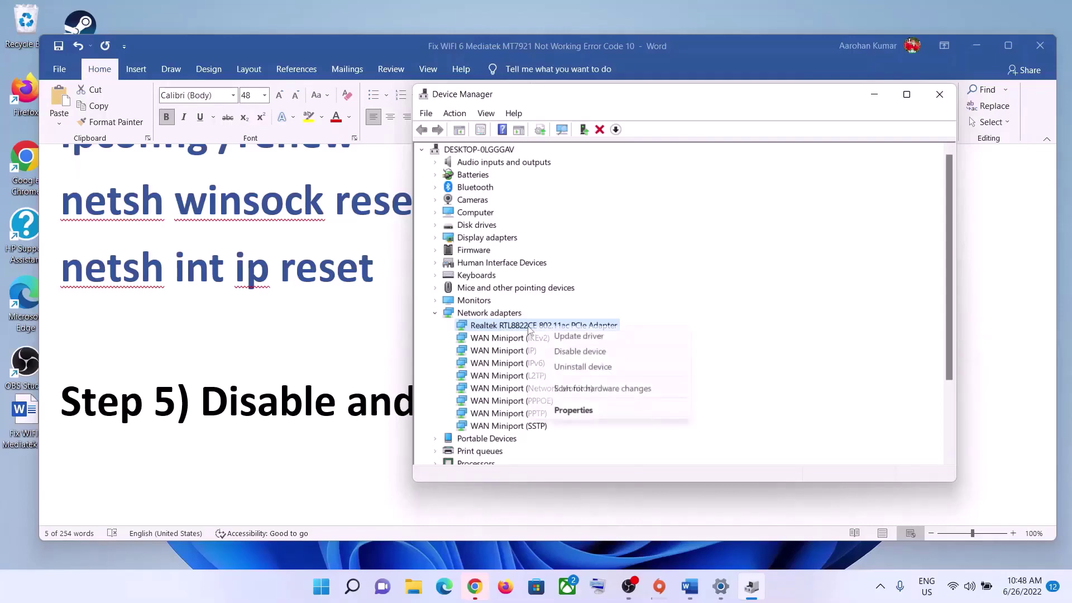
click(592, 352)
click(579, 316)
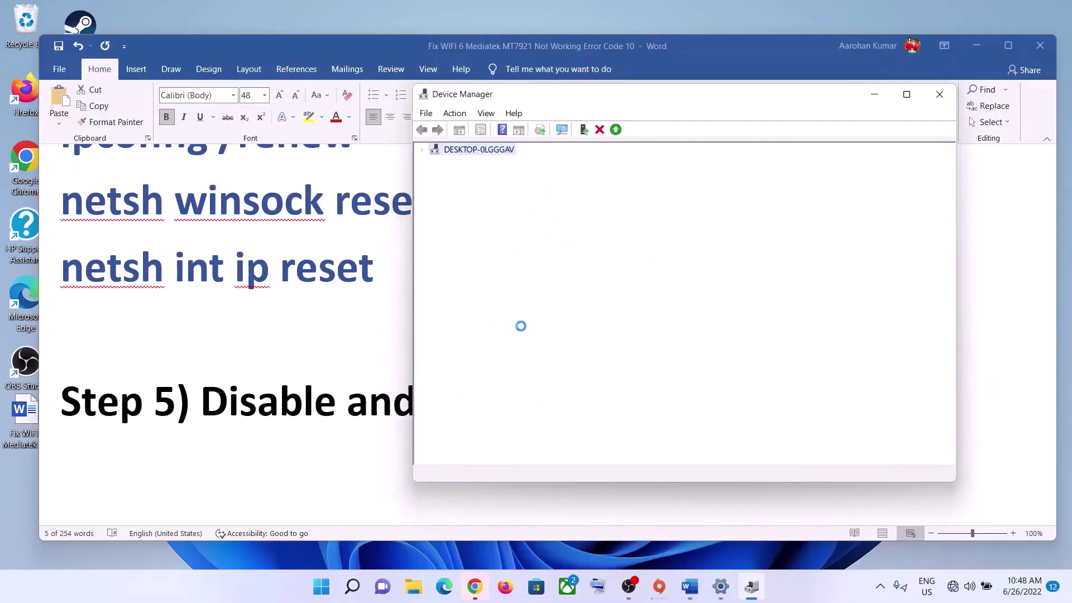
- Re-enable the Realtek RTL8822CE 802.11ac PCIe Adapter and check the Wi-Fi connection in the quick settings
right_click(539, 329)
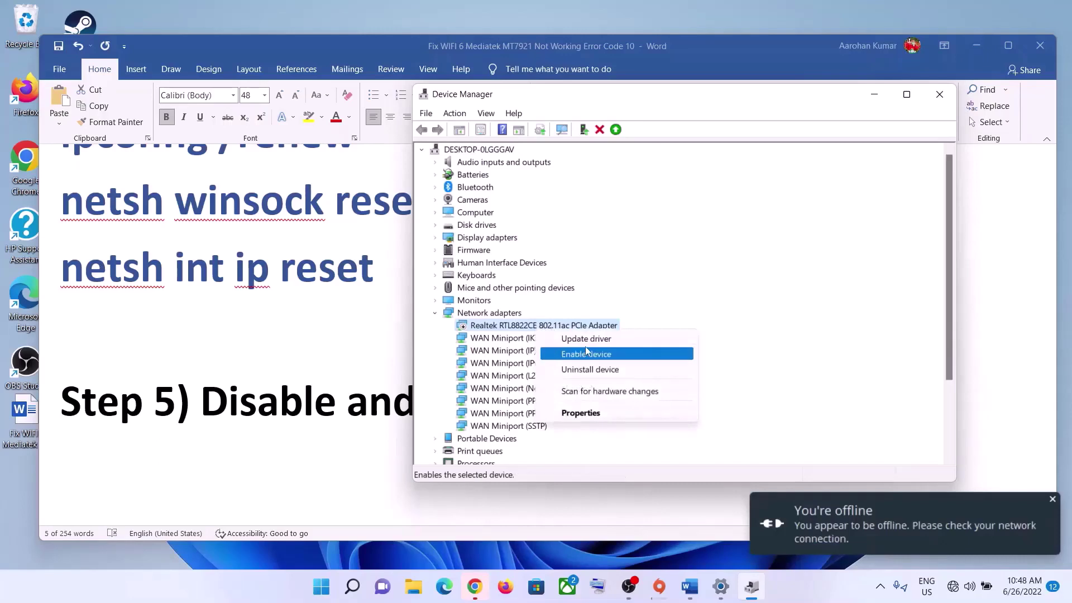
click(585, 353)
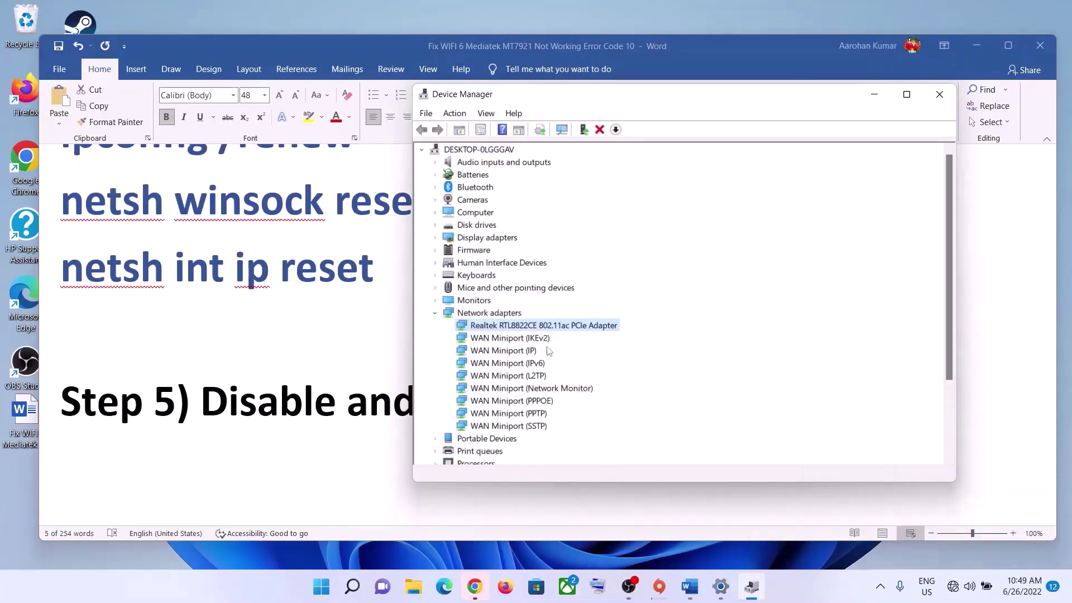
click(959, 582)
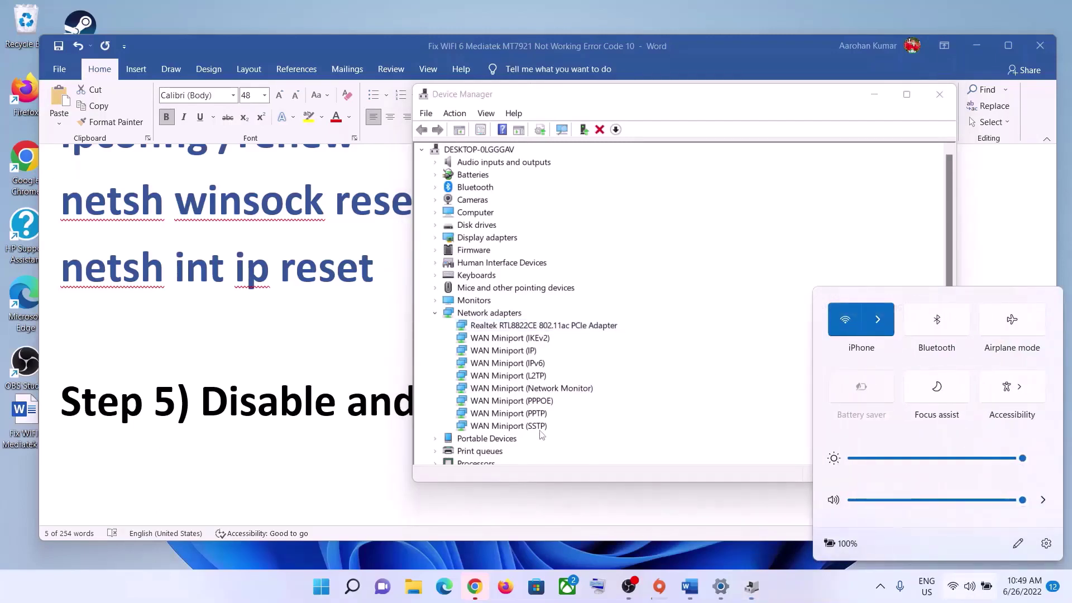
click(553, 414)
- Switch back to the Word document and highlight "WLAN AutoConfig service" in Step 6
key(alt+Tab)
scroll(377, 421, down, 4)
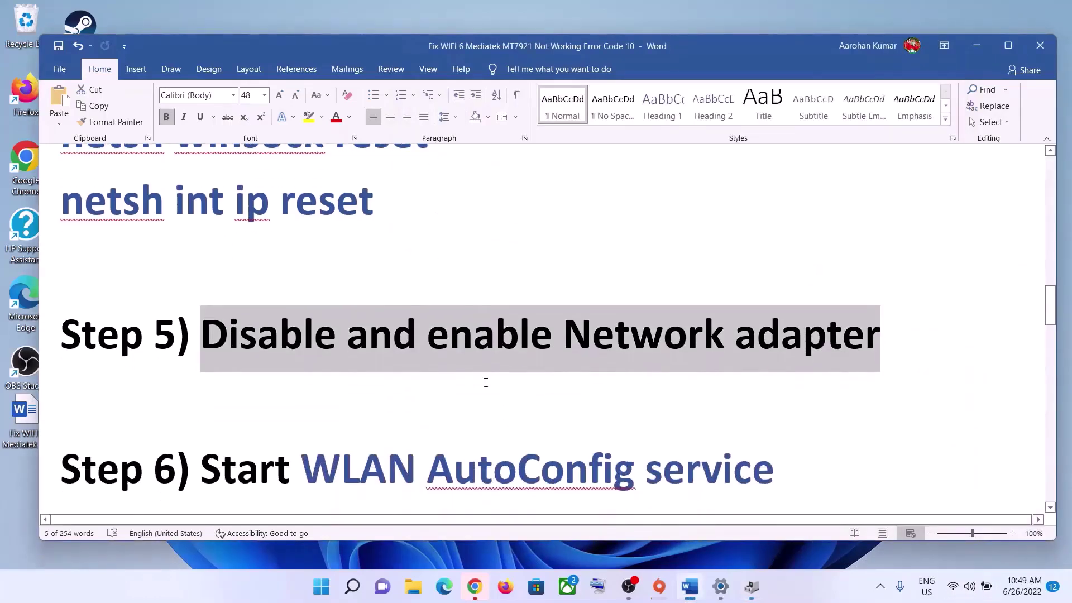
drag(311, 407, 705, 407)
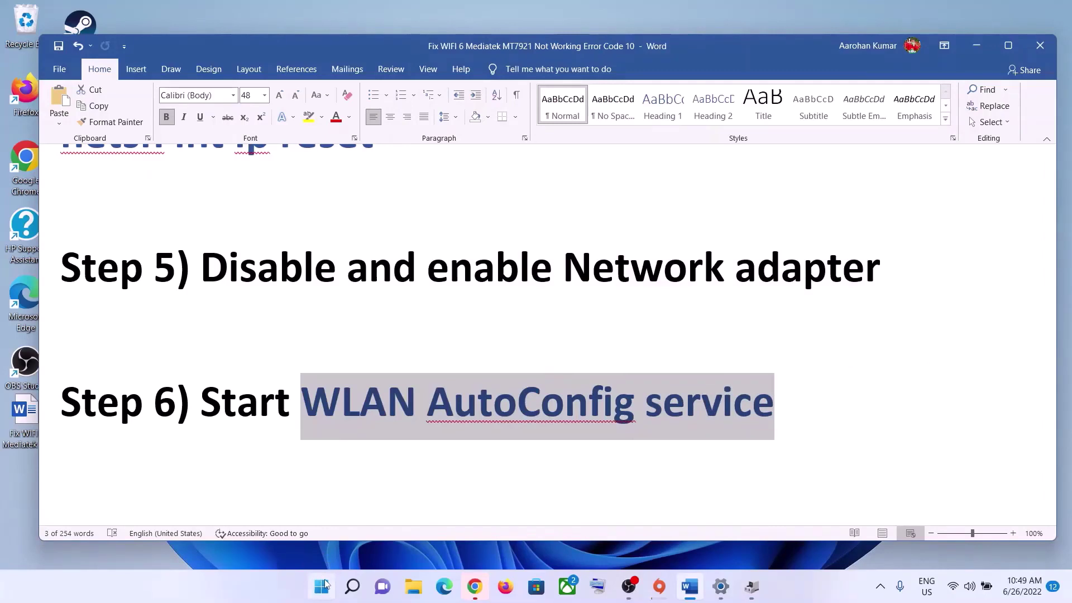
- Search Windows for "services", open the Services console and maximize its window
click(322, 586)
text(services)
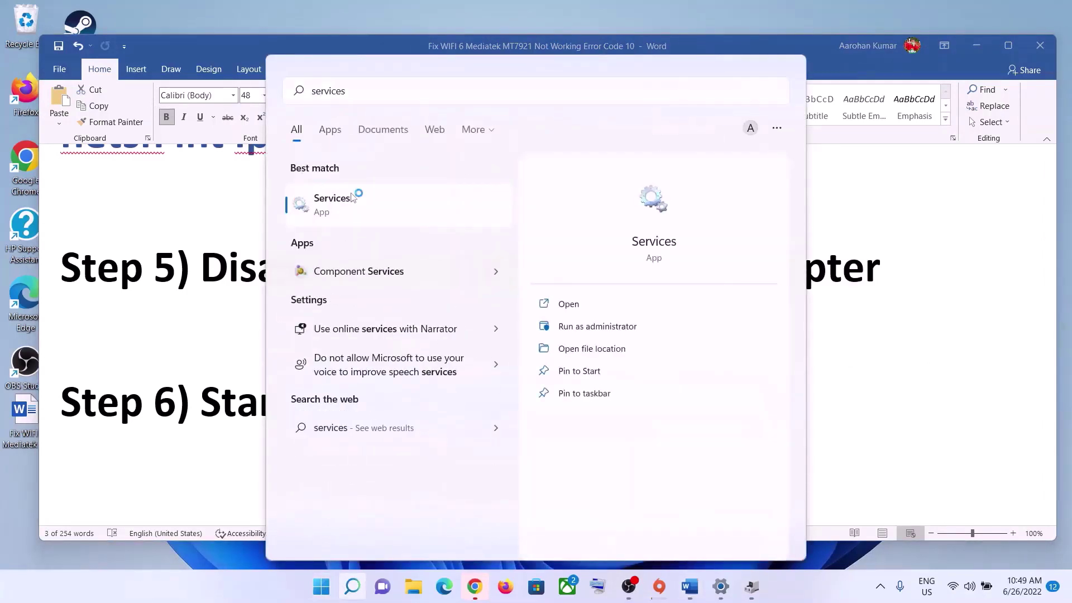
key(Escape)
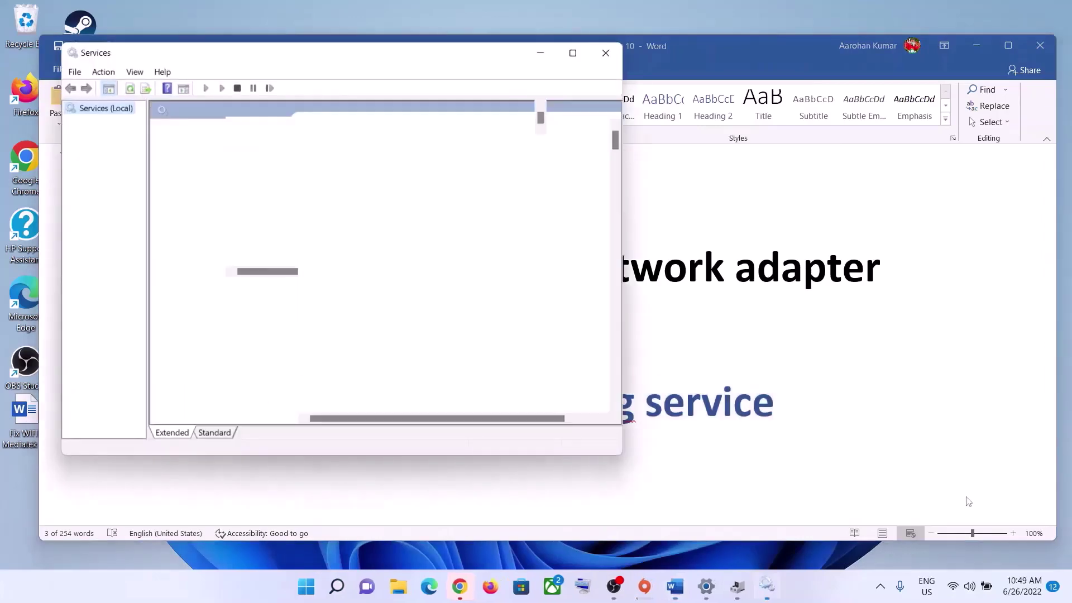
click(573, 53)
click(404, 368)
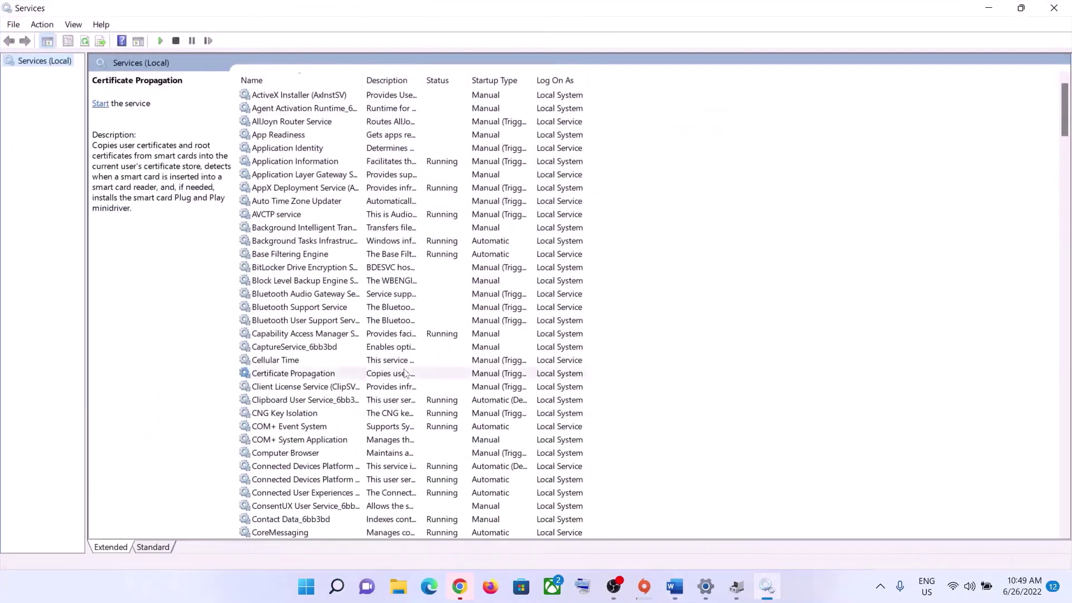
- Find and select the WLAN AutoConfig service in the list of local services
key(w)
scroll(366, 270, up, 2)
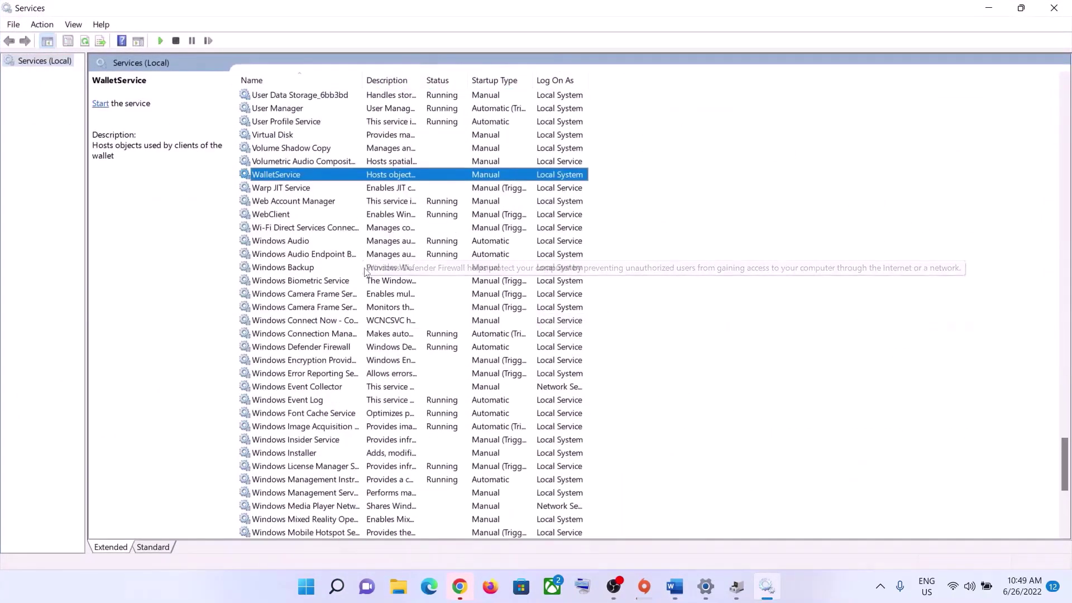
click(324, 270)
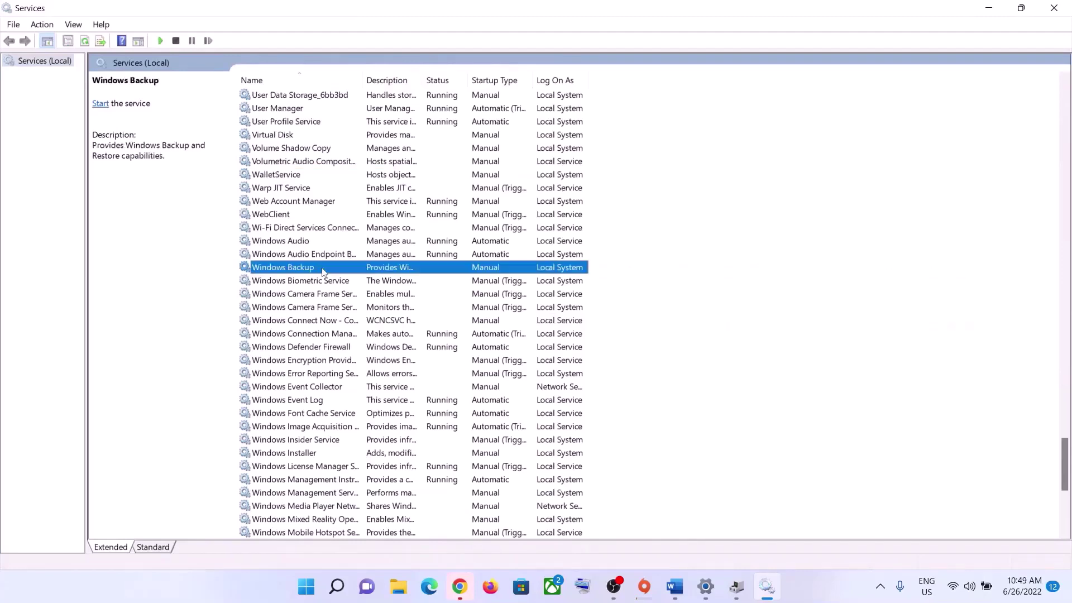
key(w)
key(l)
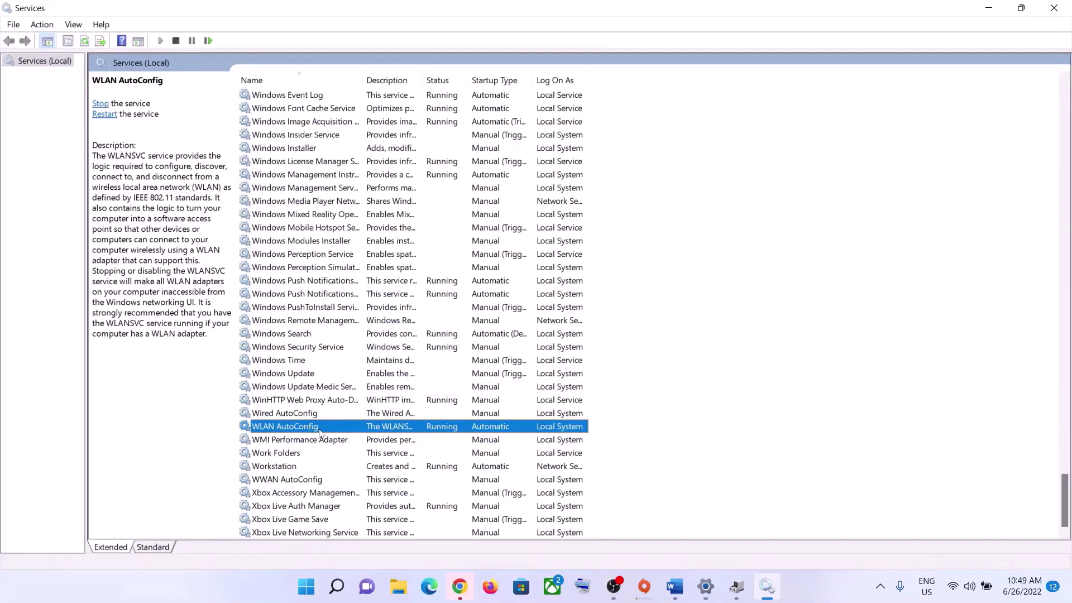
key(alt+Tab)
key(alt+Tab)
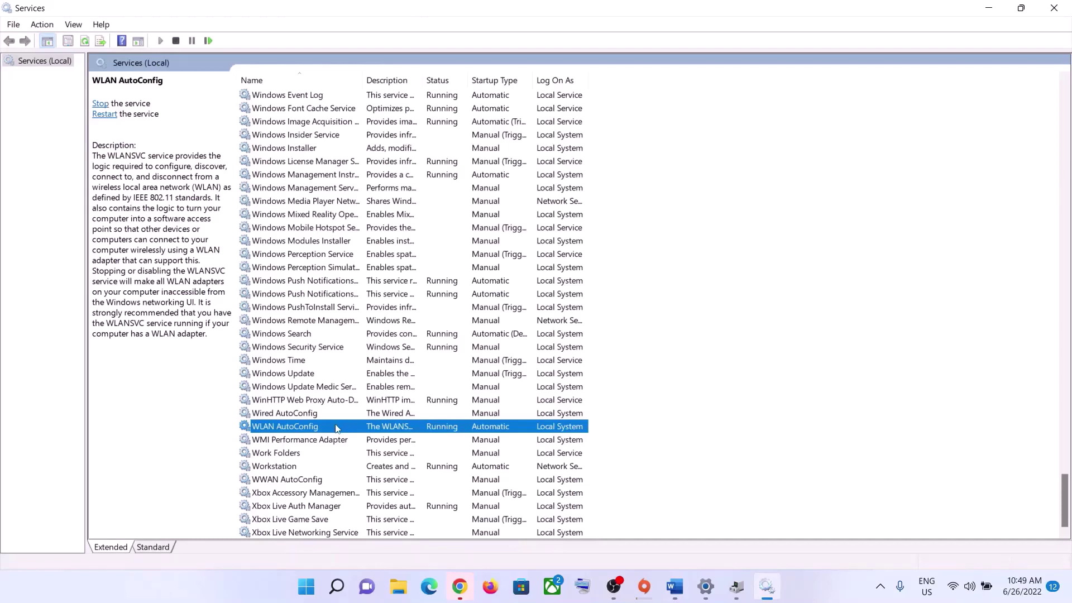
- Set the WLAN AutoConfig service's startup type to Automatic and close its properties with the setting accepted
double_click(335, 427)
click(511, 276)
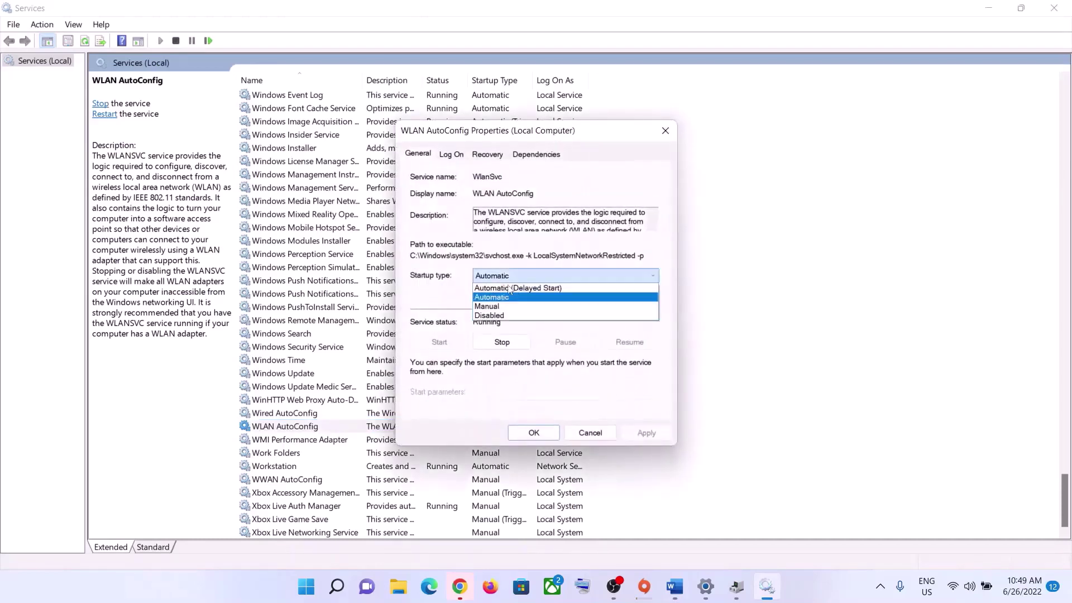
click(508, 297)
click(647, 435)
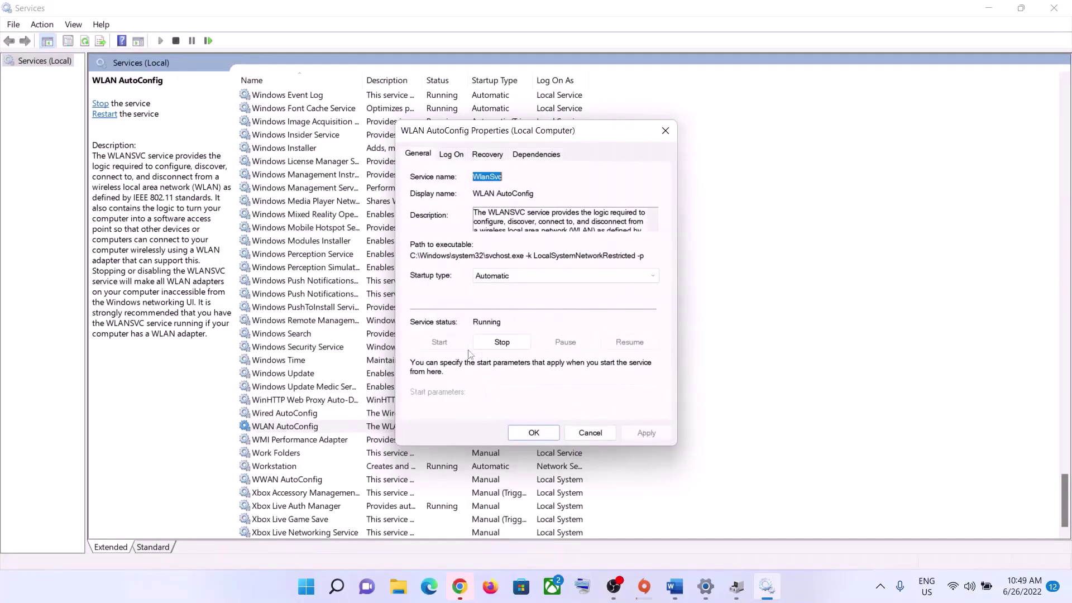
click(532, 434)
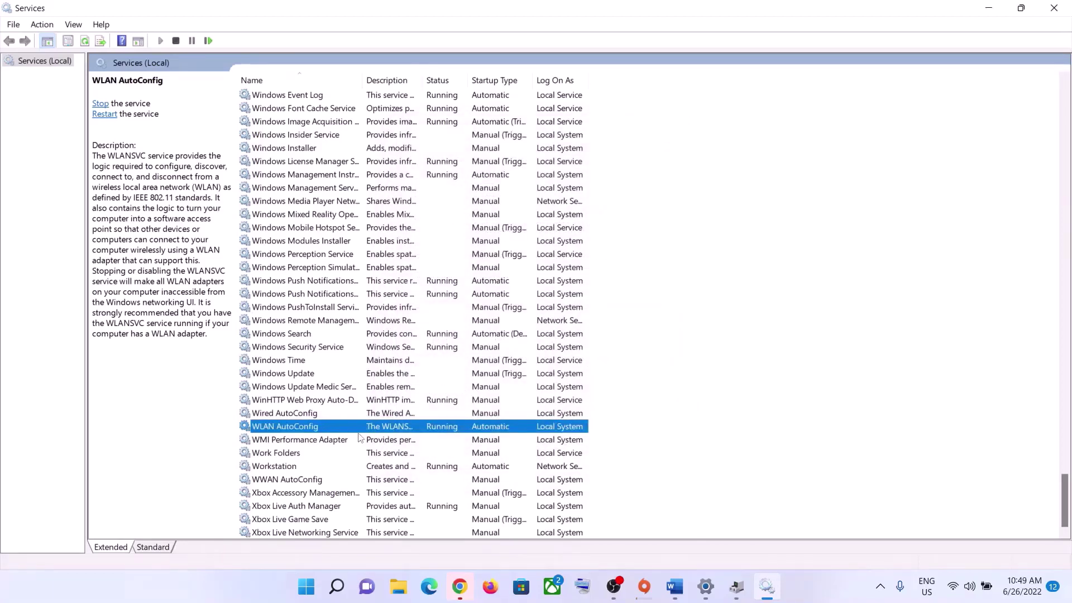
- Restart the WLAN AutoConfig service and close the Services console
right_click(332, 431)
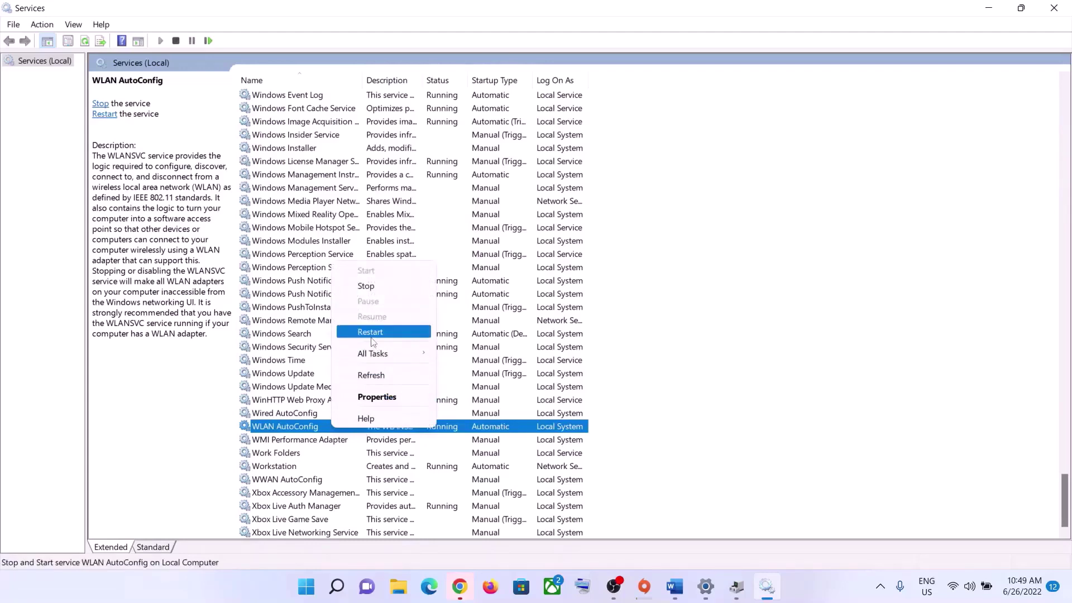
click(368, 335)
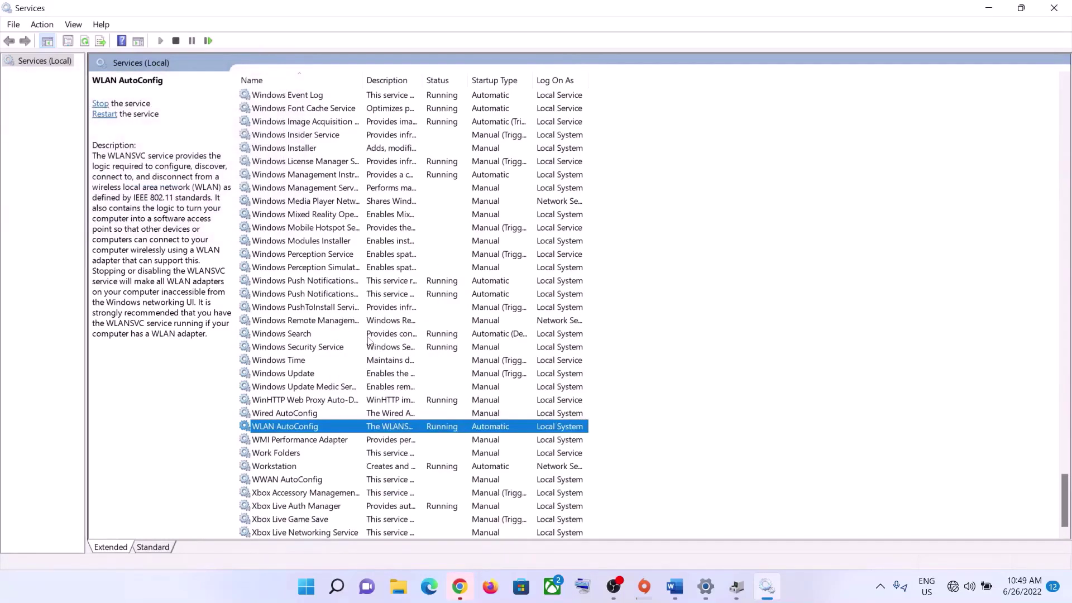
click(1054, 8)
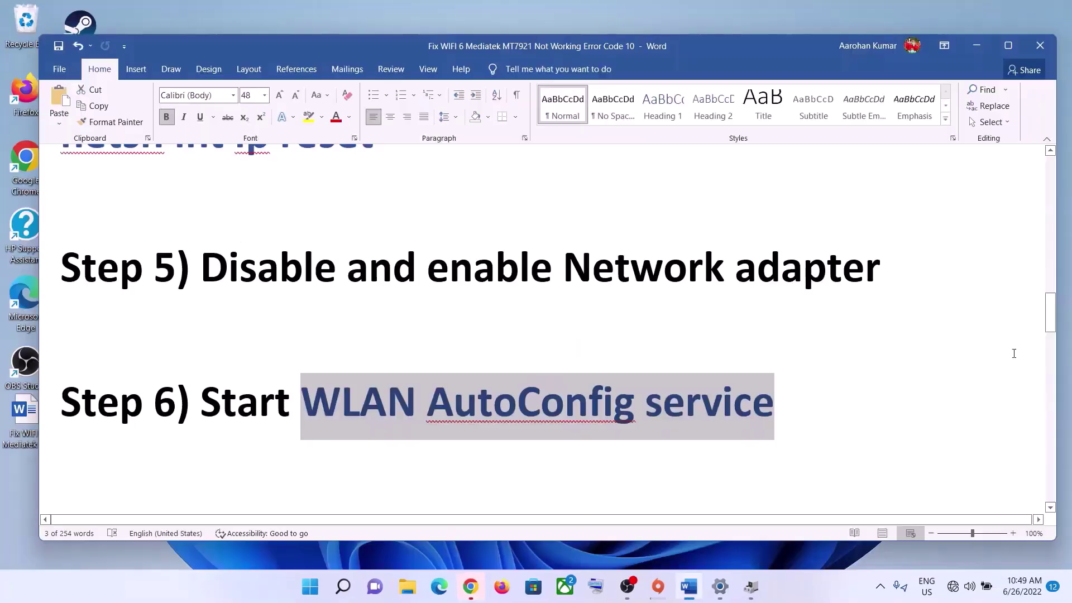
- Check the Wi-Fi connection in the quick settings network list and return to the document
click(1032, 242)
click(969, 586)
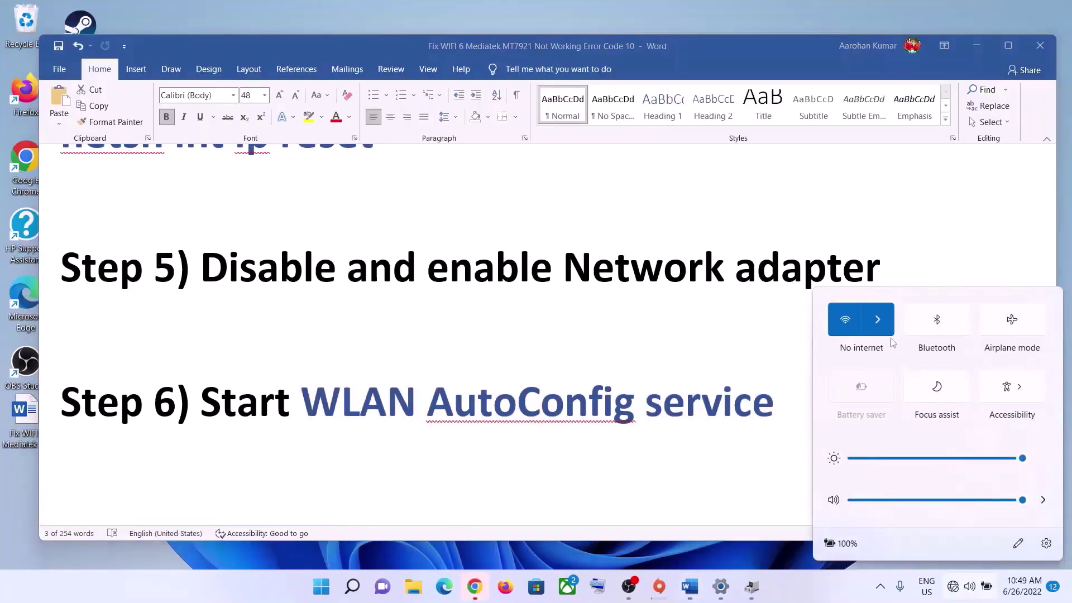
click(878, 320)
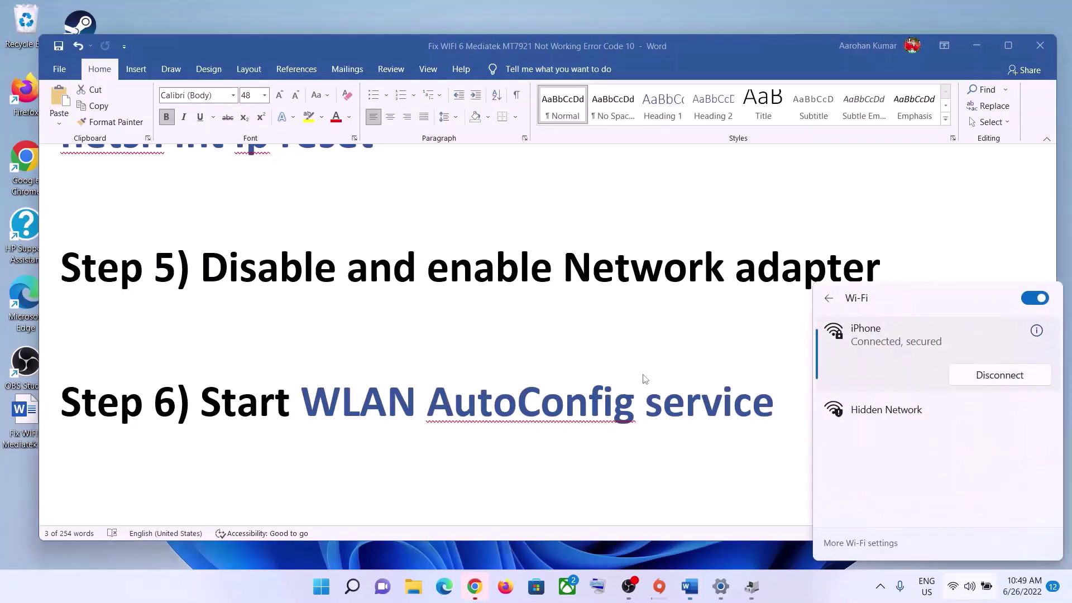
click(645, 380)
- Highlight "Perform network reset" in Step 7 and its reminder about having the "WIFI password"
scroll(273, 425, down, 3)
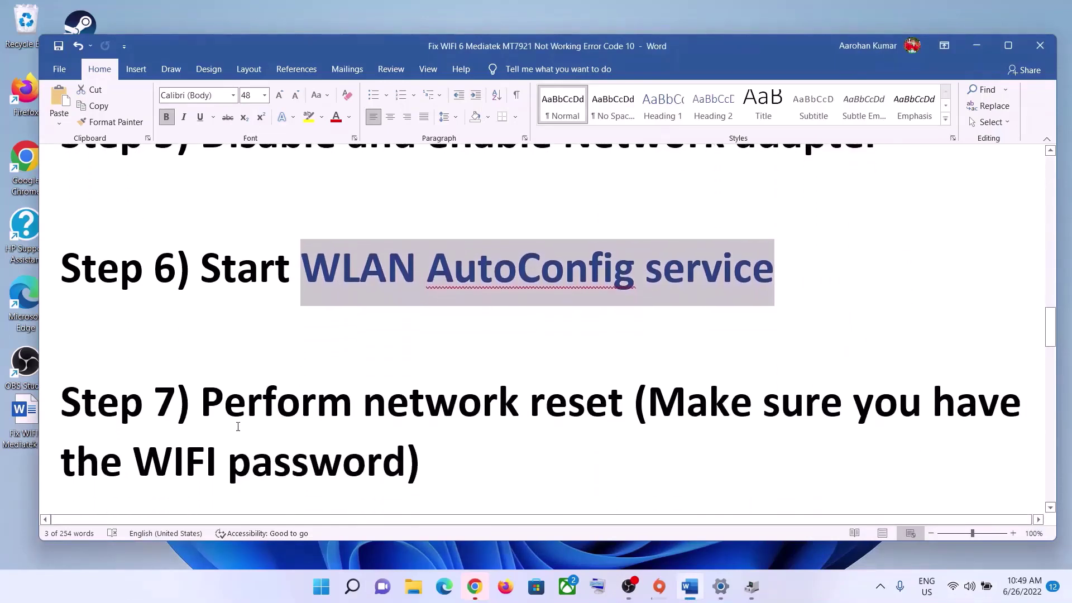
drag(203, 405, 587, 402)
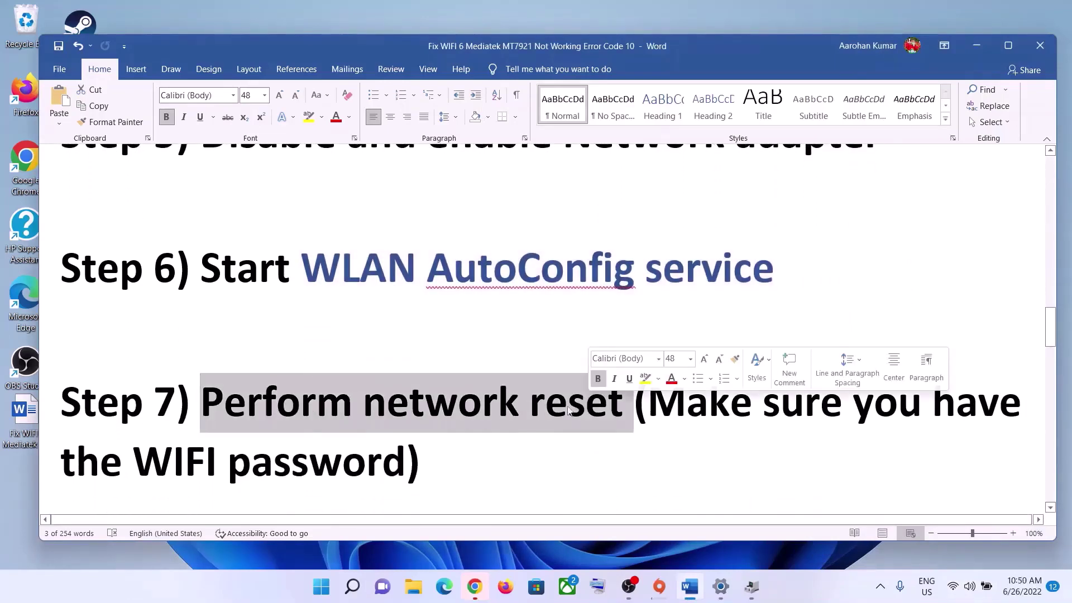
click(496, 435)
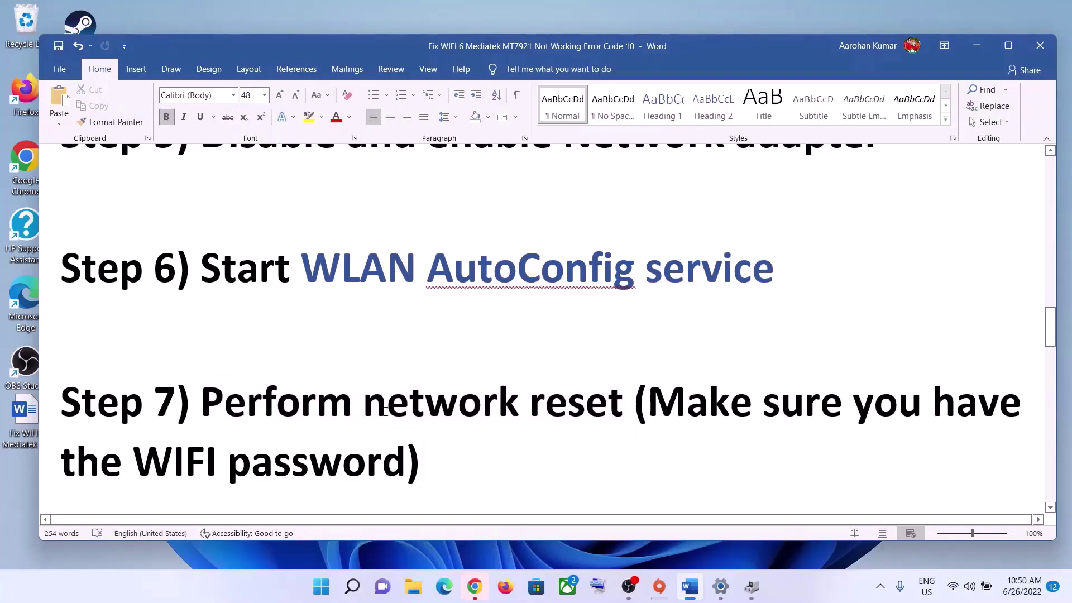
drag(648, 403, 405, 452)
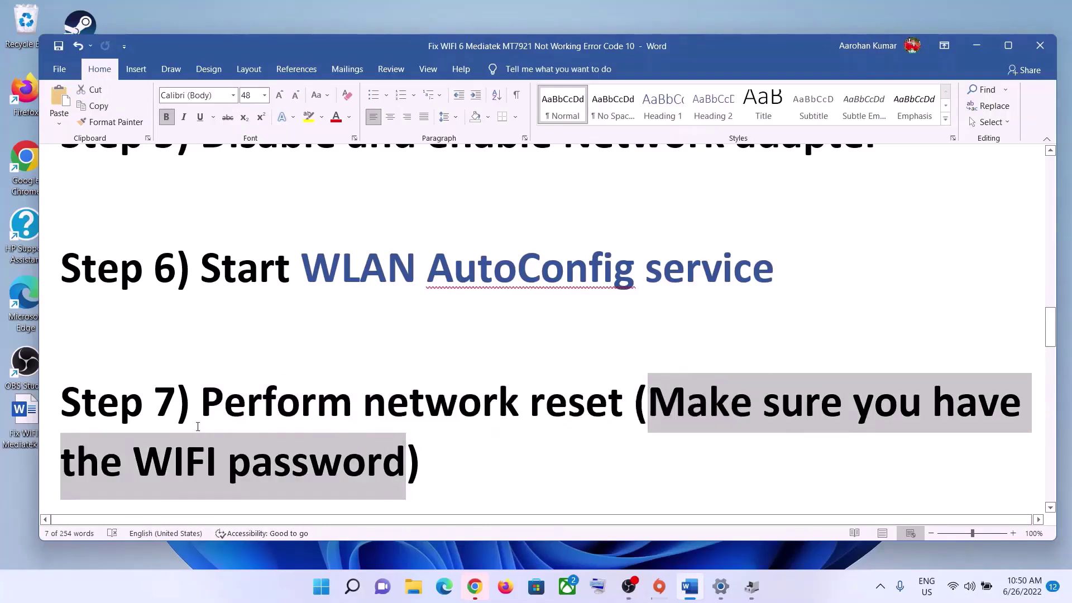
drag(201, 402, 634, 403)
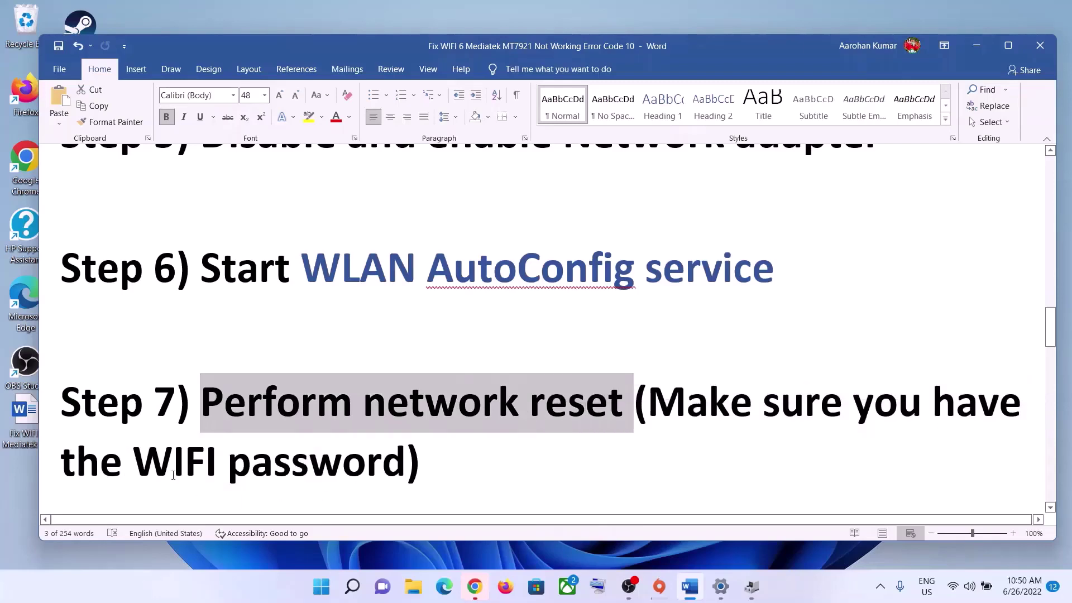
drag(134, 463, 405, 464)
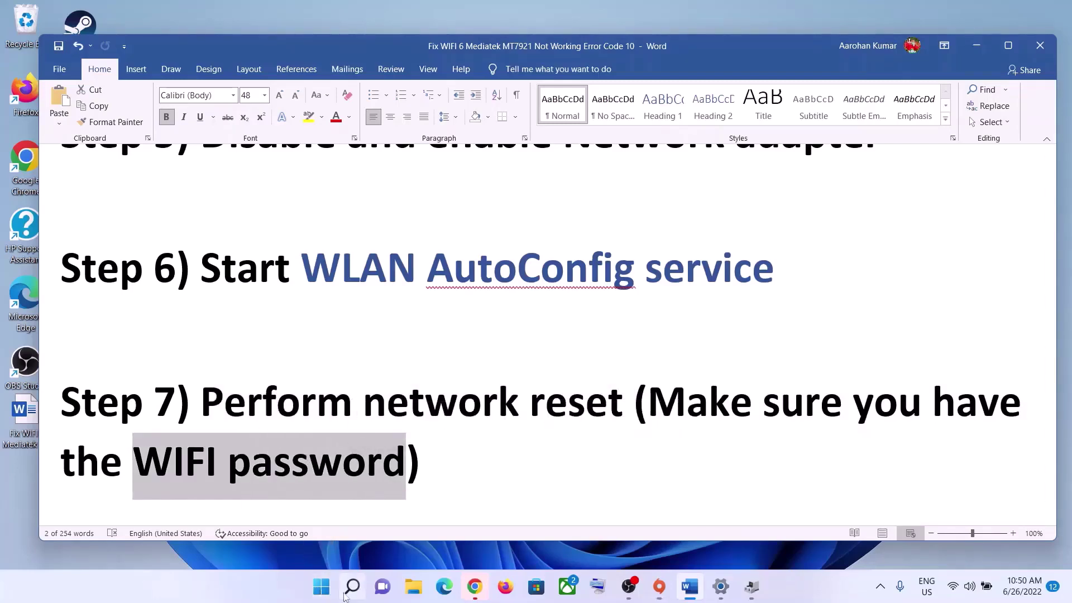
- Switch to Windows Settings and open the Network reset page under the advanced Network & internet settings
click(320, 586)
click(502, 233)
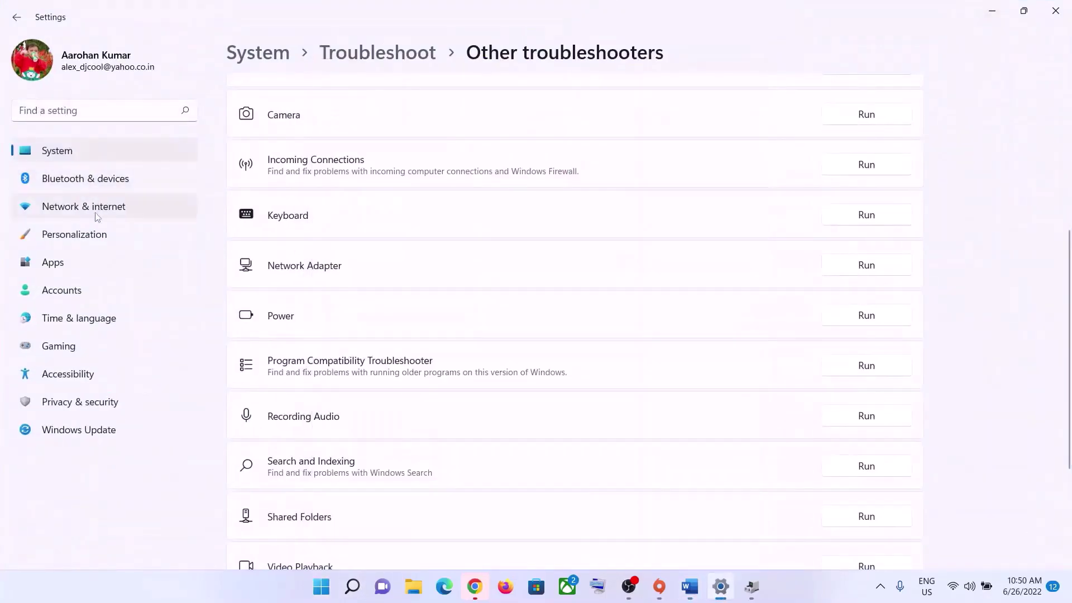
click(118, 215)
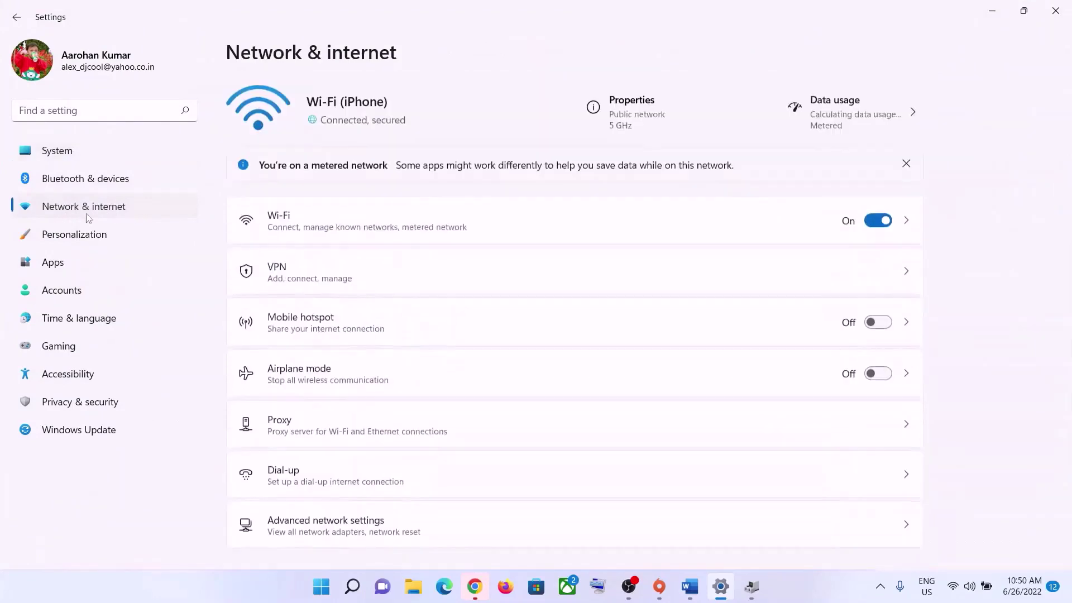
scroll(535, 397, down, 1)
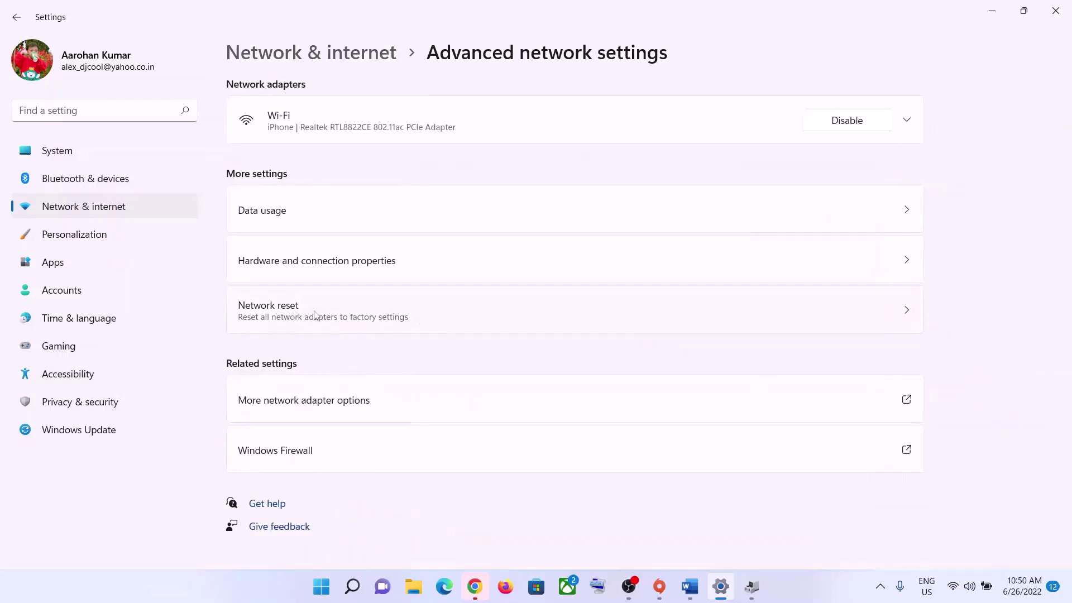
click(360, 317)
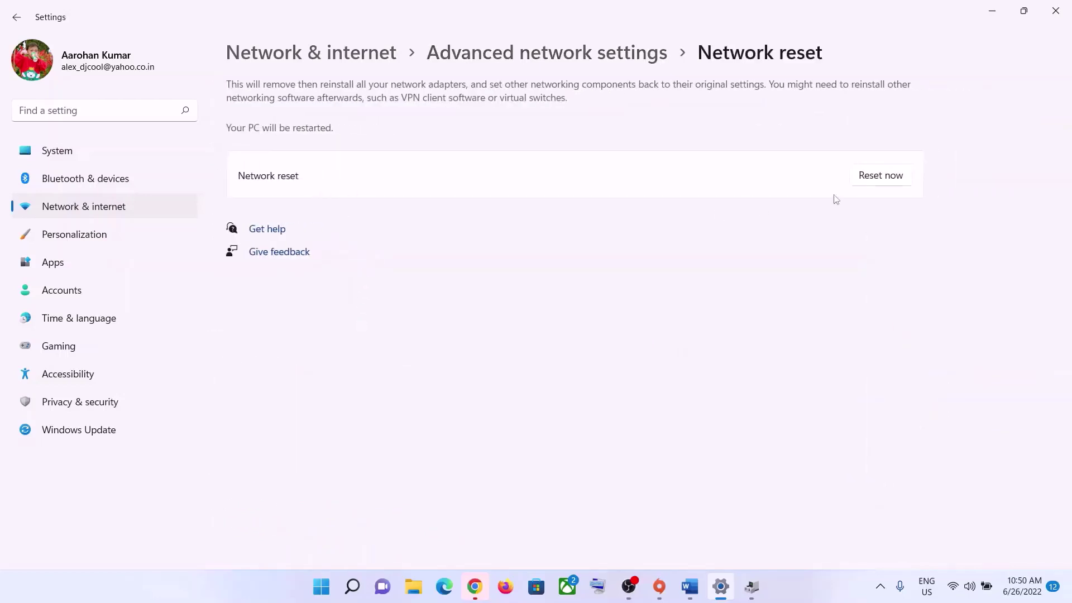
- Request a network reset but decline the confirmation, and look at the Wi-Fi connection in the quick settings
click(881, 176)
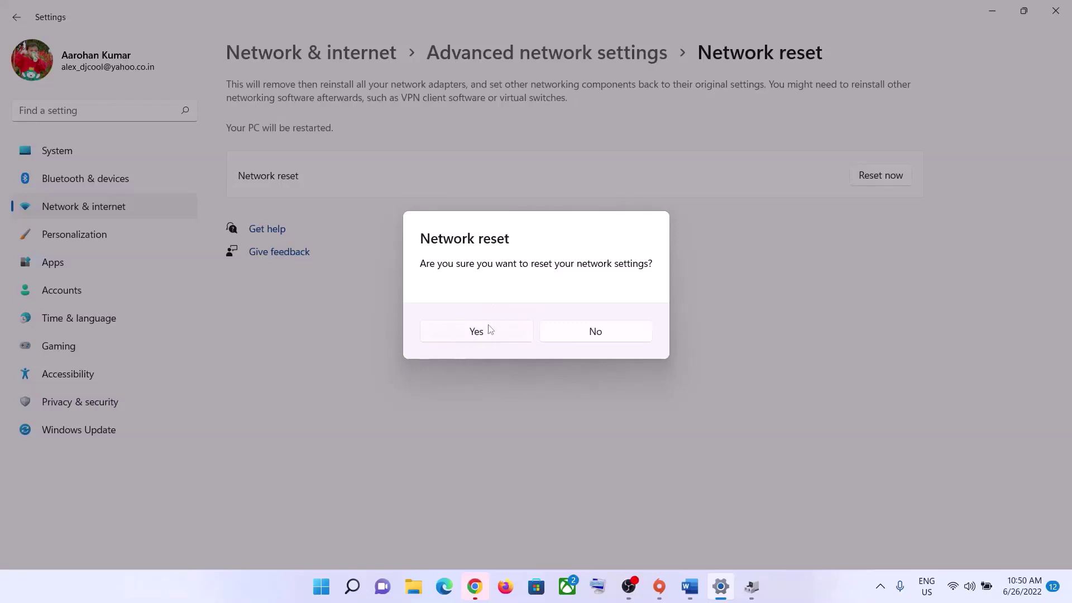
click(637, 337)
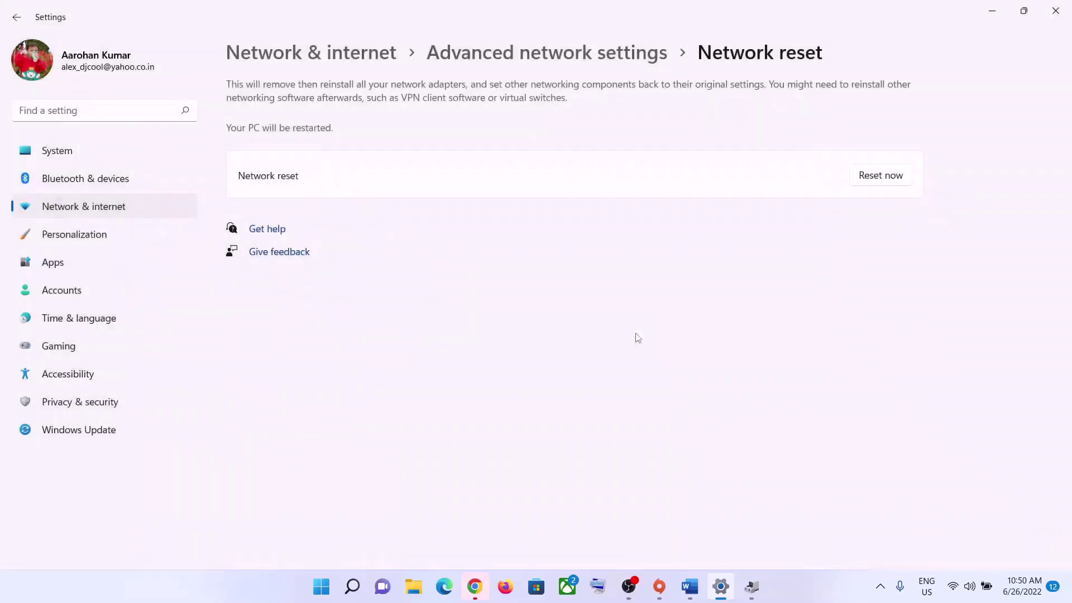
click(952, 586)
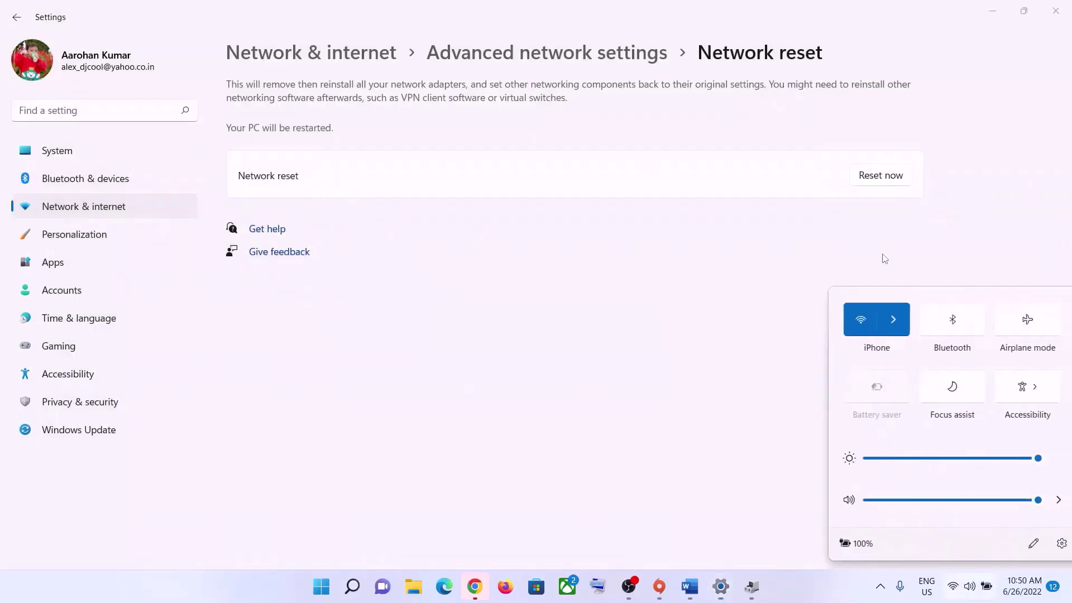
click(880, 320)
click(574, 393)
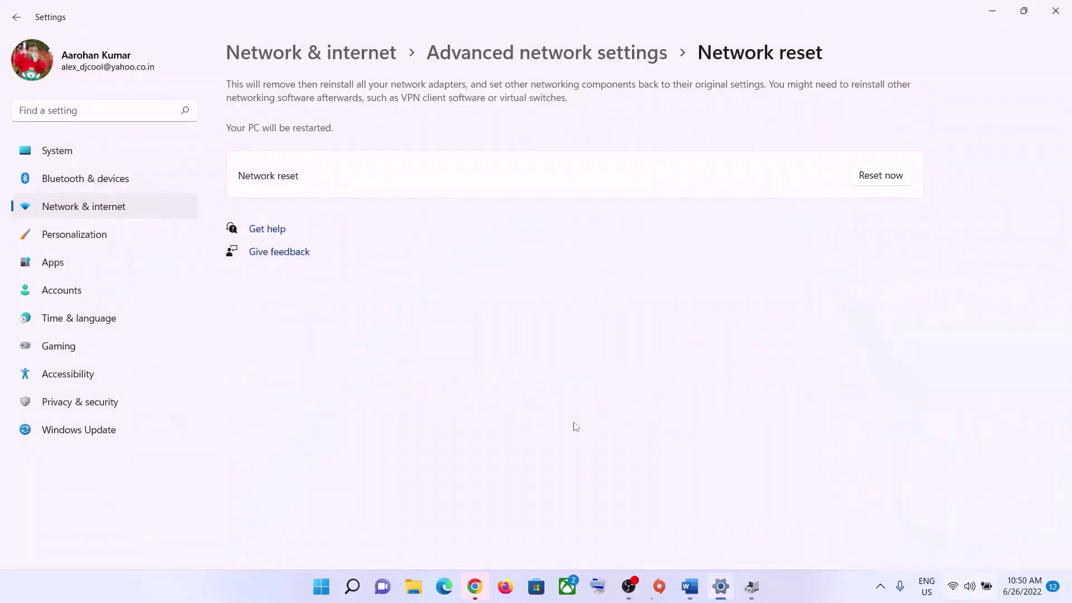
- Switch back to the Word document and highlight "Reinstall Network driver" in Step 8
click(692, 593)
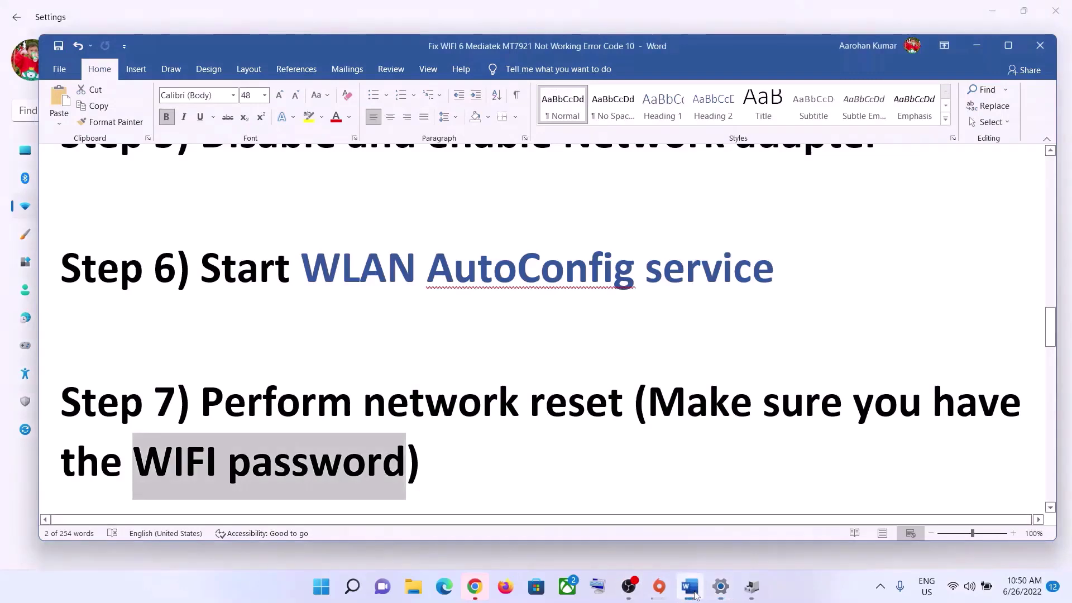
click(512, 443)
scroll(569, 405, down, 2)
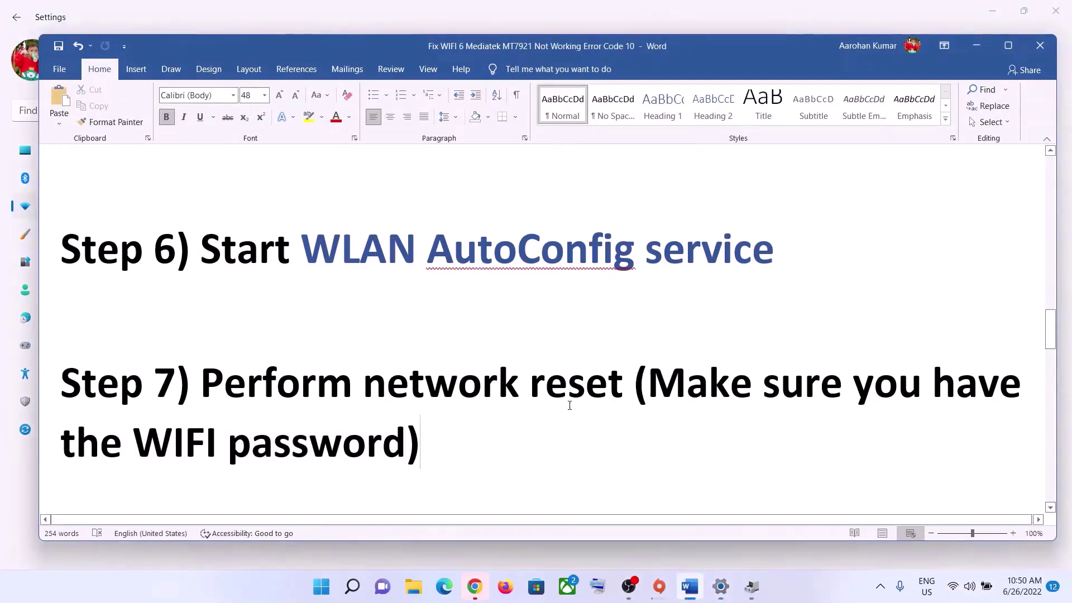
scroll(569, 405, down, 4)
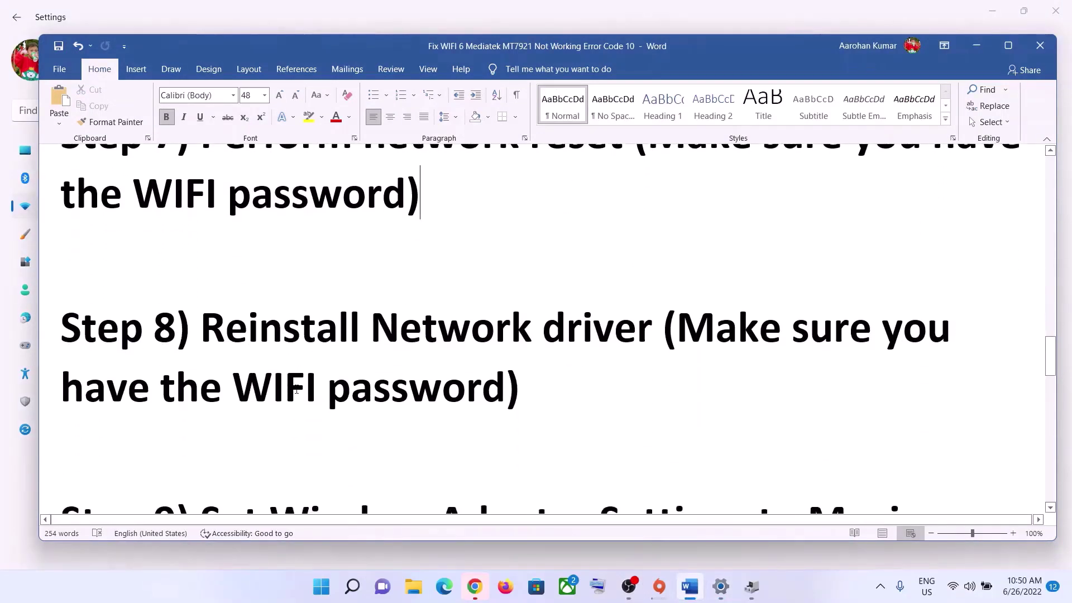
scroll(229, 377, up, 1)
drag(230, 377, 661, 371)
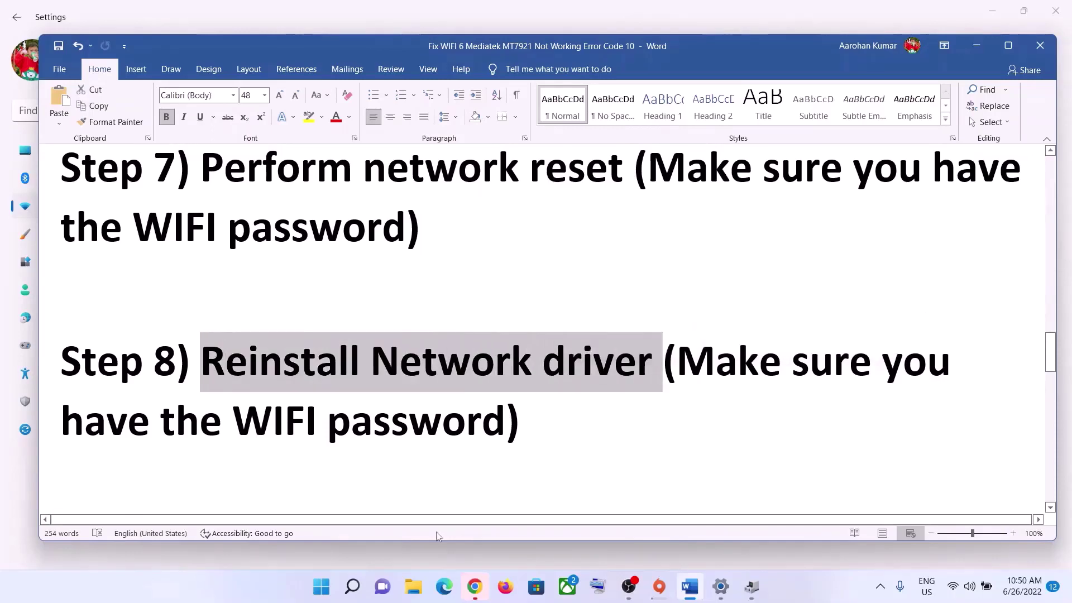
- Open Device Manager, reposition its window and expand the Network adapters category
right_click(321, 586)
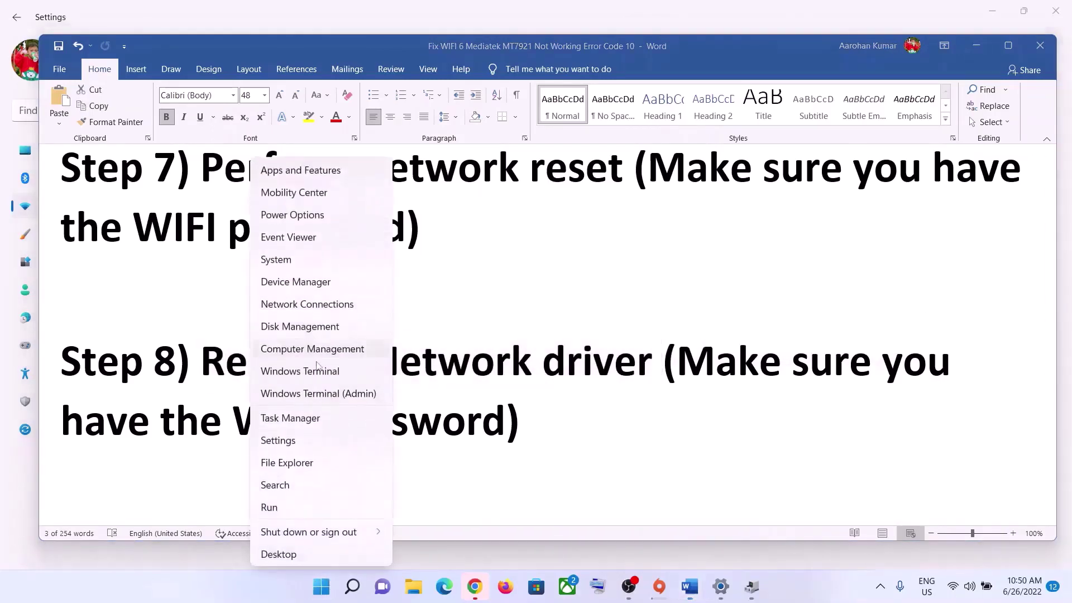
click(296, 282)
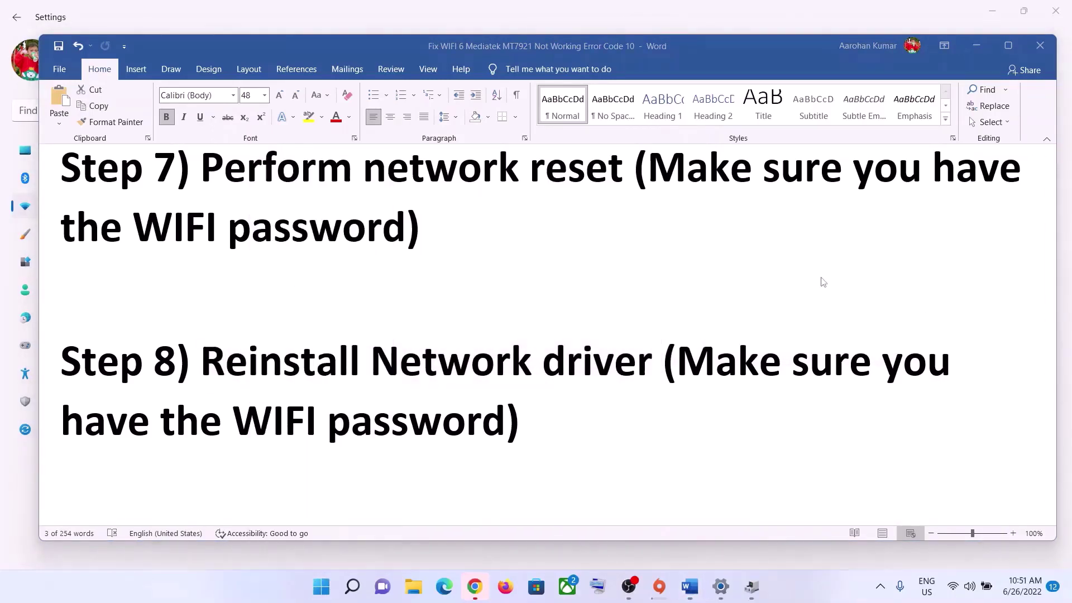
drag(371, 45, 724, 132)
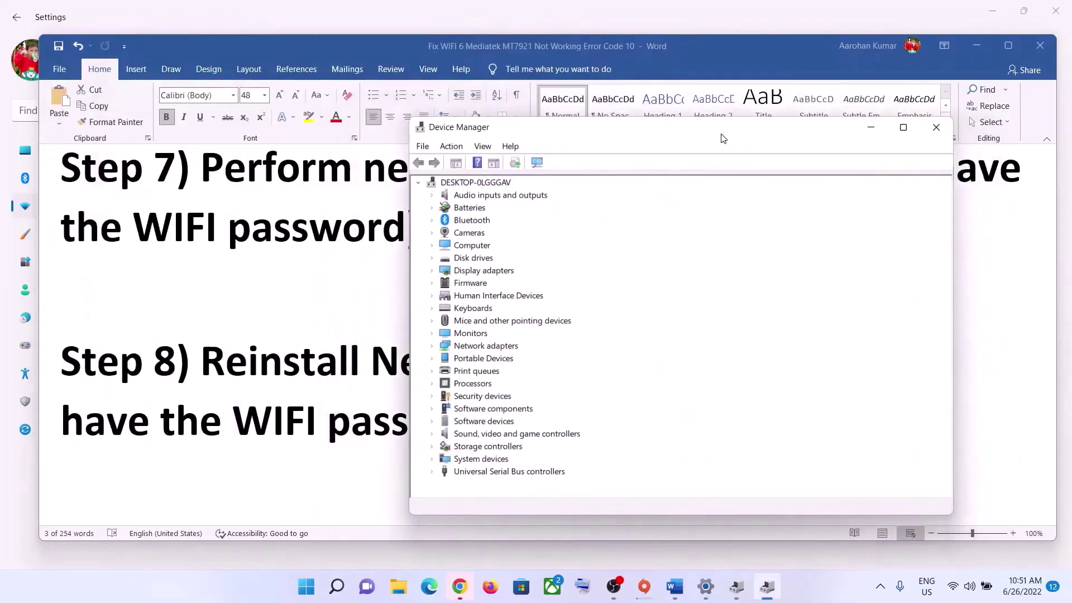
click(432, 346)
drag(600, 139, 622, 112)
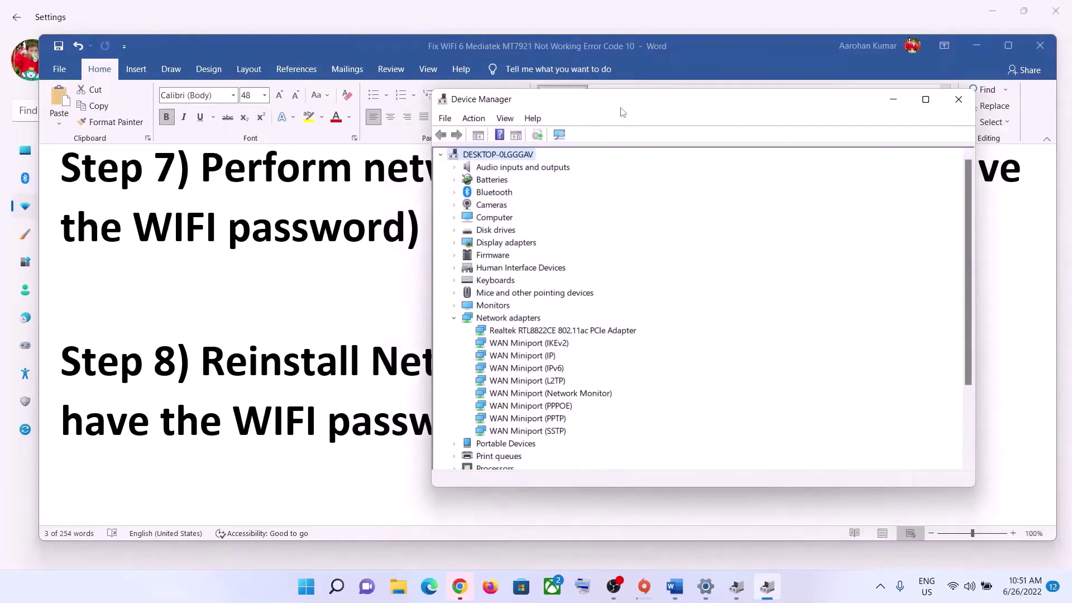
- Open the uninstall prompt for the Realtek RTL8822CE 802.11ac PCIe Adapter, dismiss it without uninstalling and close Device Manager
click(590, 335)
right_click(586, 335)
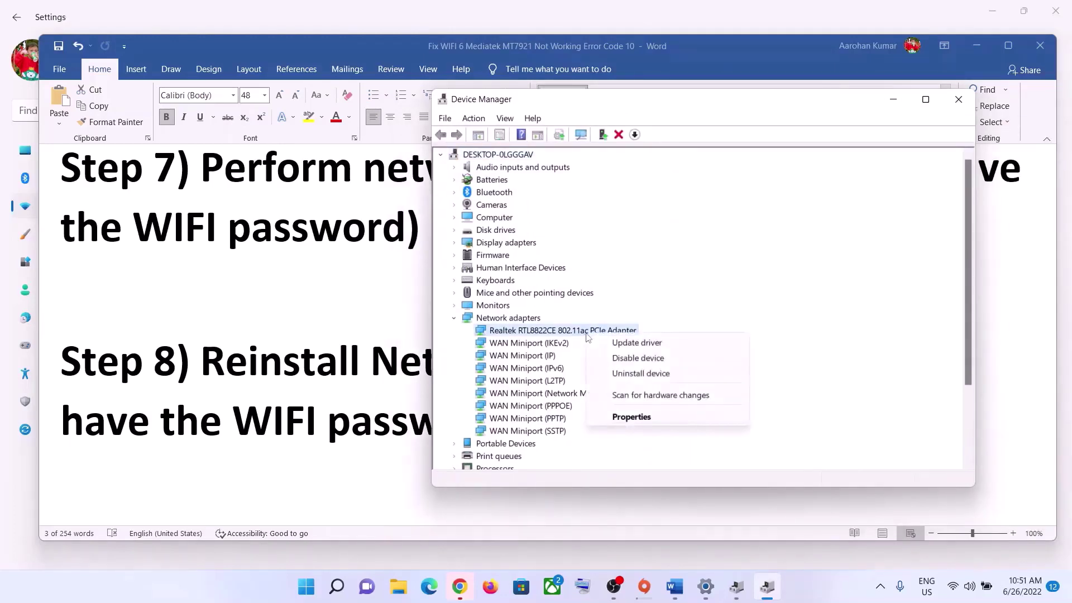
click(633, 373)
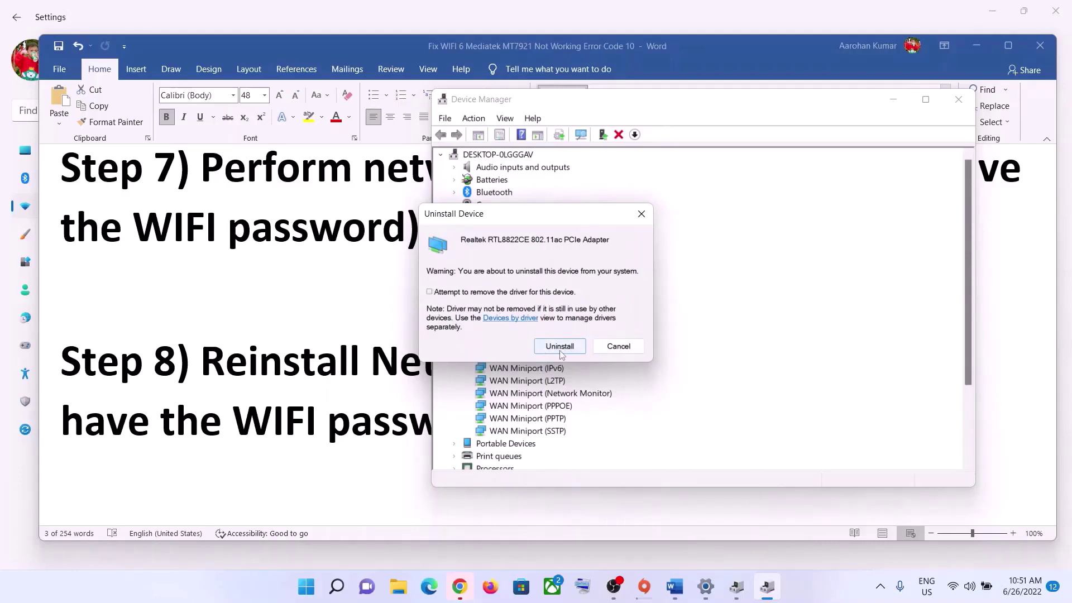
click(641, 214)
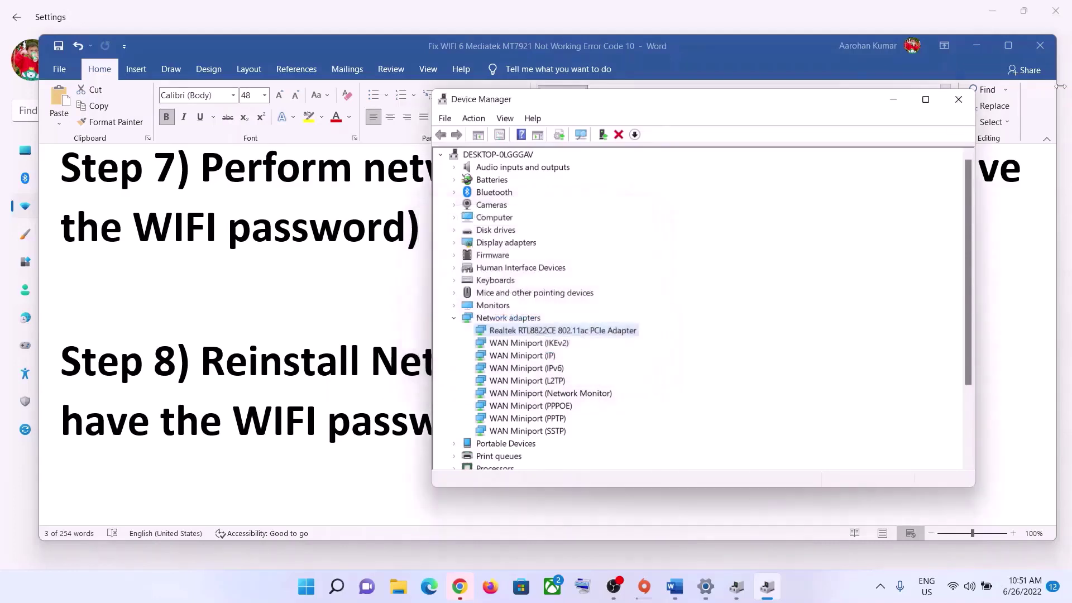
click(958, 99)
- Bring up the Restart option among the Start menu's power choices and dismiss it without restarting
click(324, 587)
click(710, 538)
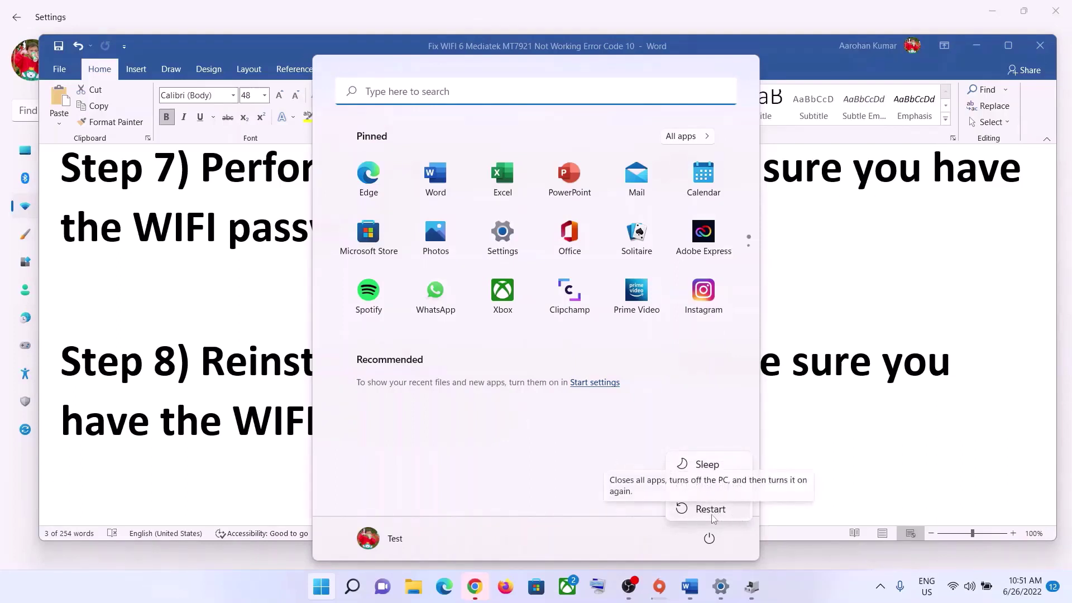
key(Escape)
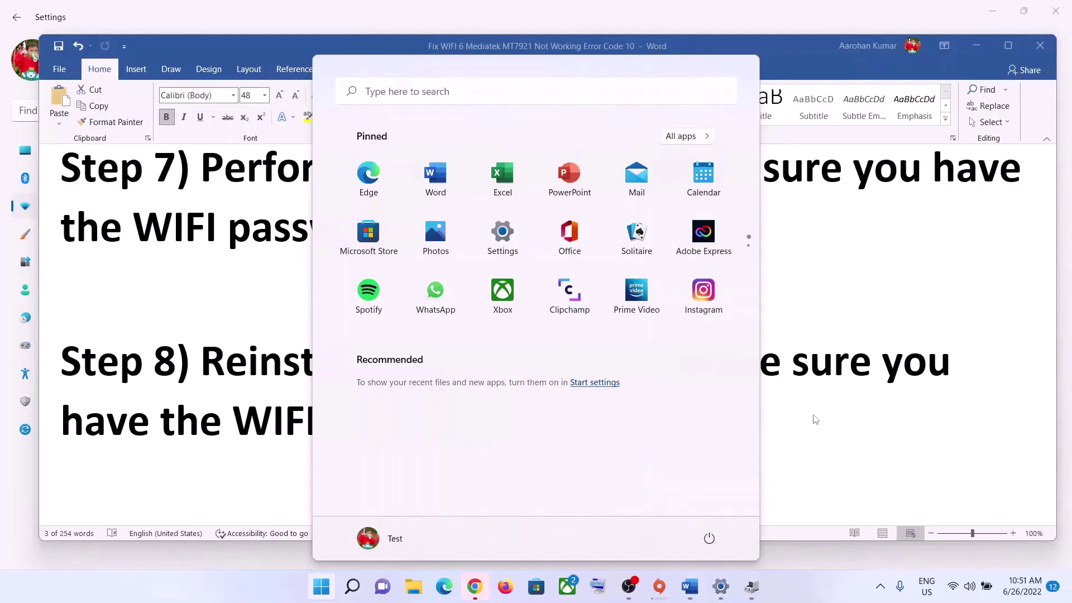
key(Escape)
- Highlight "Network driver" in Step 8 of the Word document and look at the Wi-Fi networks in the quick settings
click(300, 370)
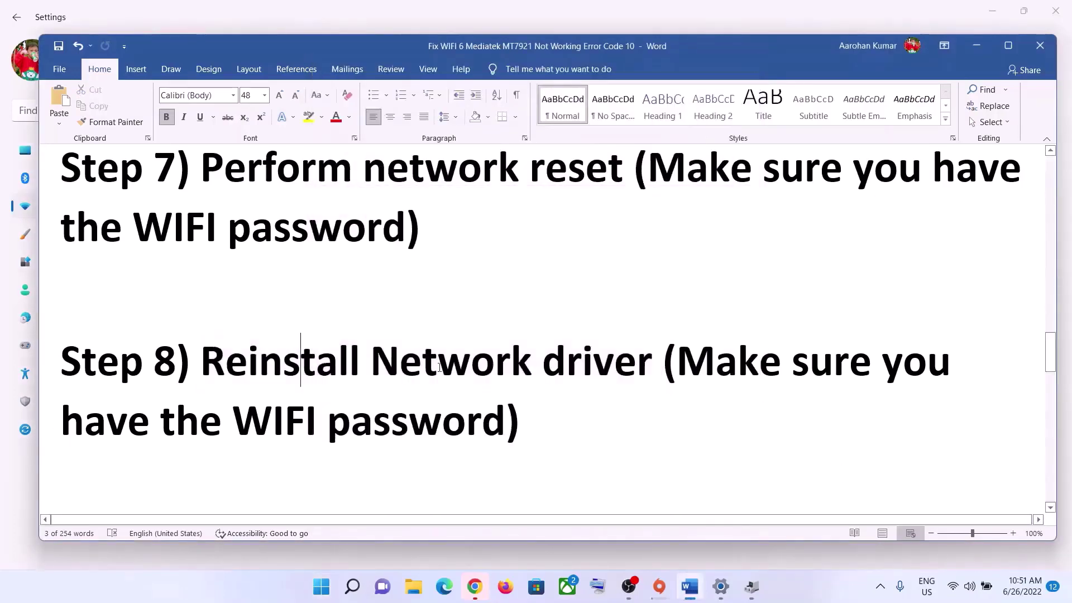
drag(371, 366, 663, 368)
click(317, 425)
click(969, 586)
click(878, 319)
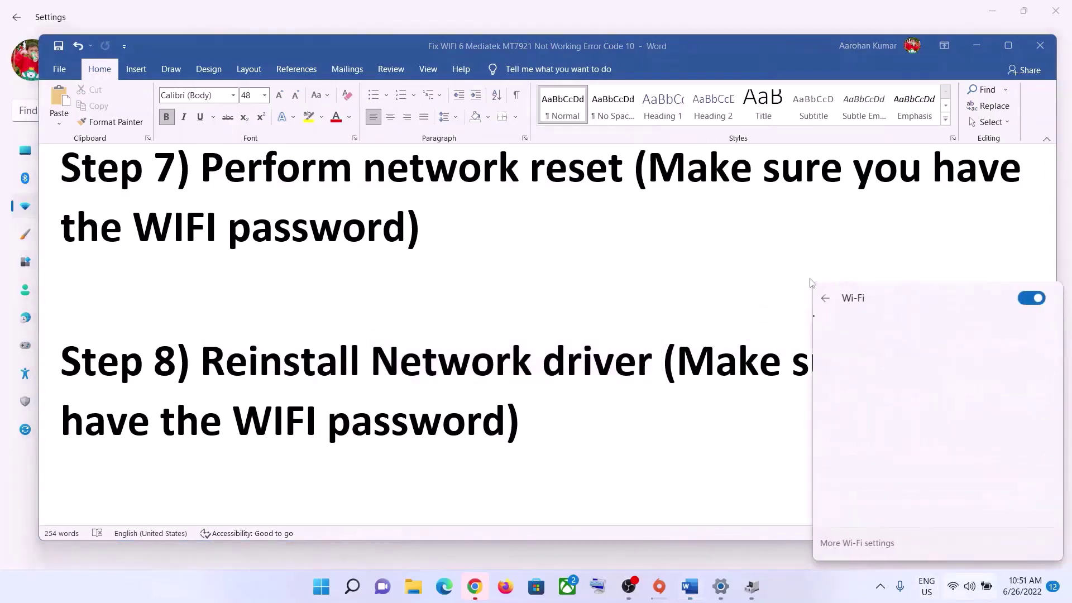
- Highlight the Step 8 instruction about reinstalling the driver and "Wireless Adapter Settings to Maximum Performance" in Step 9
click(534, 408)
click(558, 427)
drag(466, 424, 160, 424)
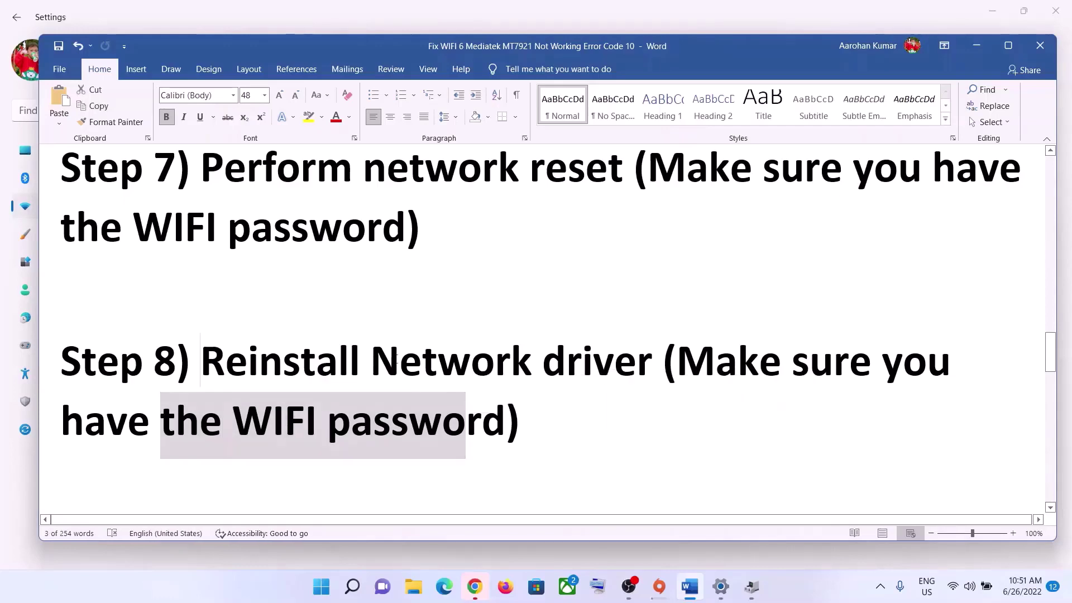
drag(208, 342, 499, 416)
scroll(498, 404, down, 4)
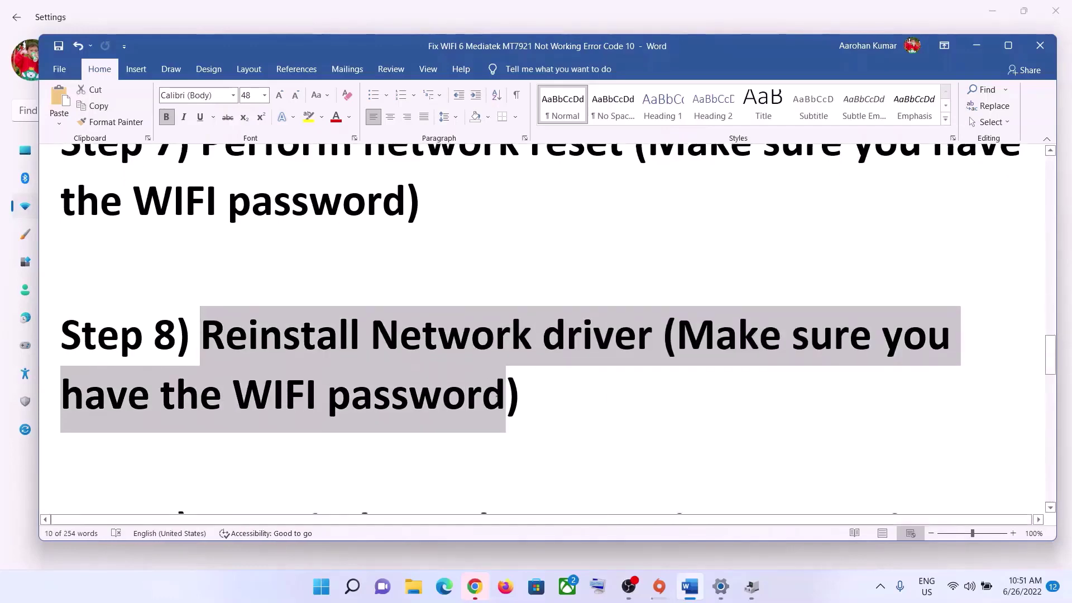
drag(270, 355, 299, 416)
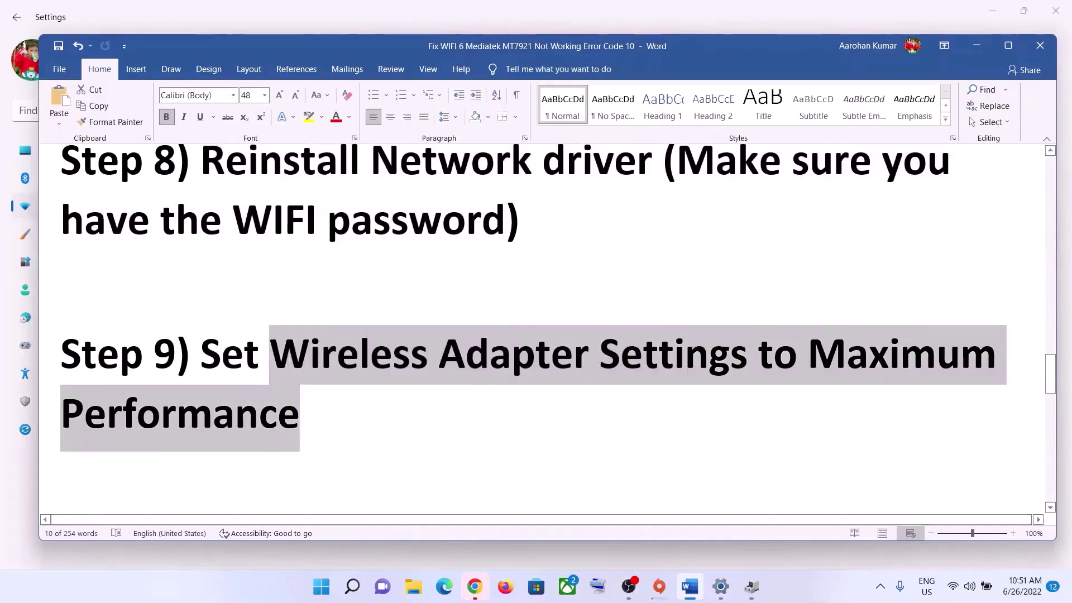
- Open the advanced power settings of the Balanced plan through Control Panel's Power Options and reposition the dialog
click(312, 589)
text(control)
click(365, 219)
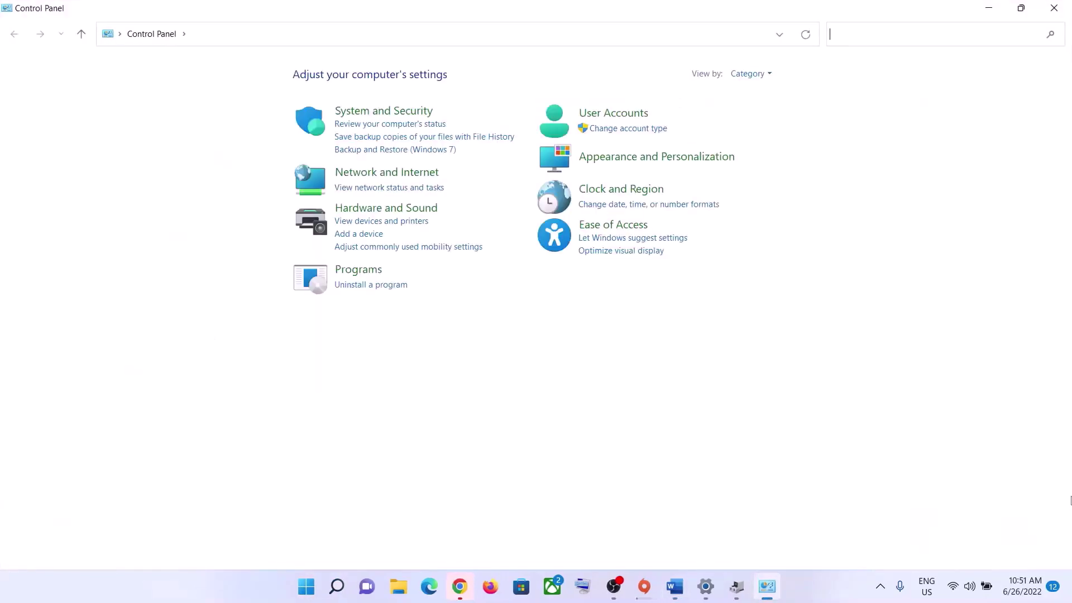
click(374, 115)
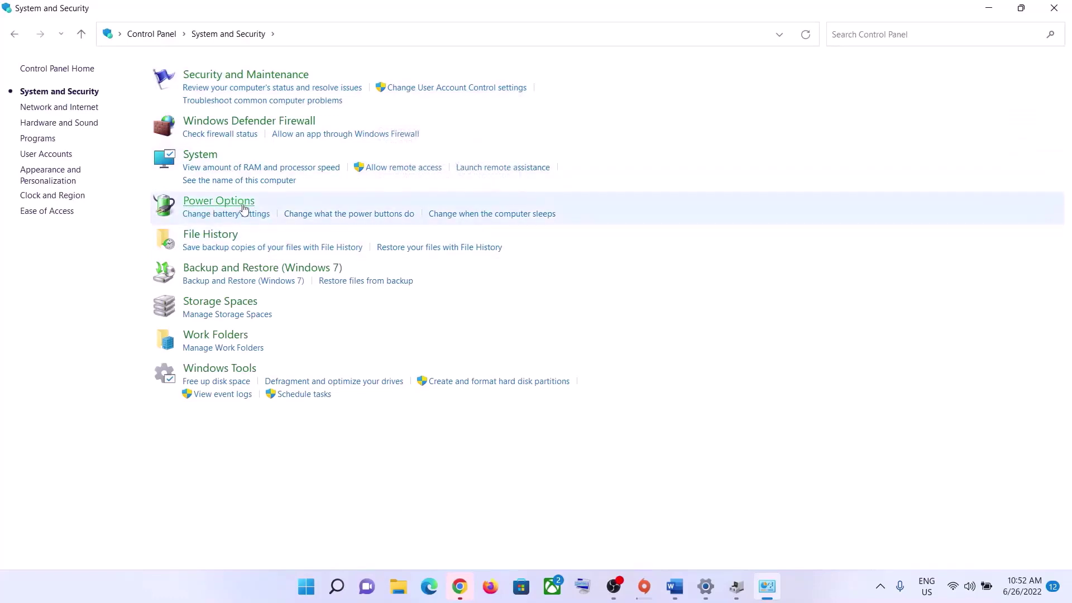
click(235, 202)
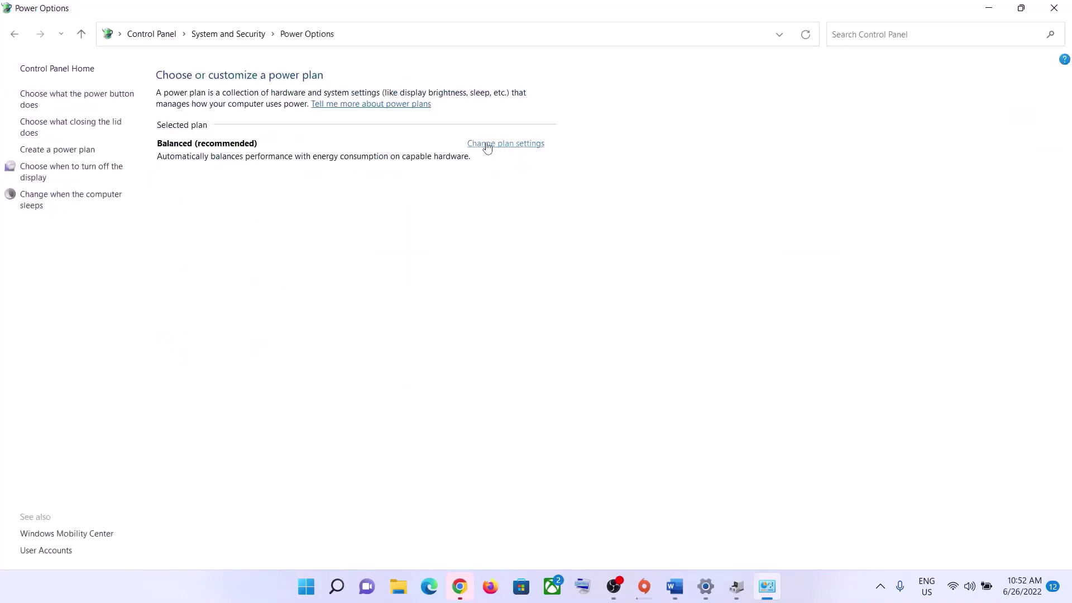
click(509, 147)
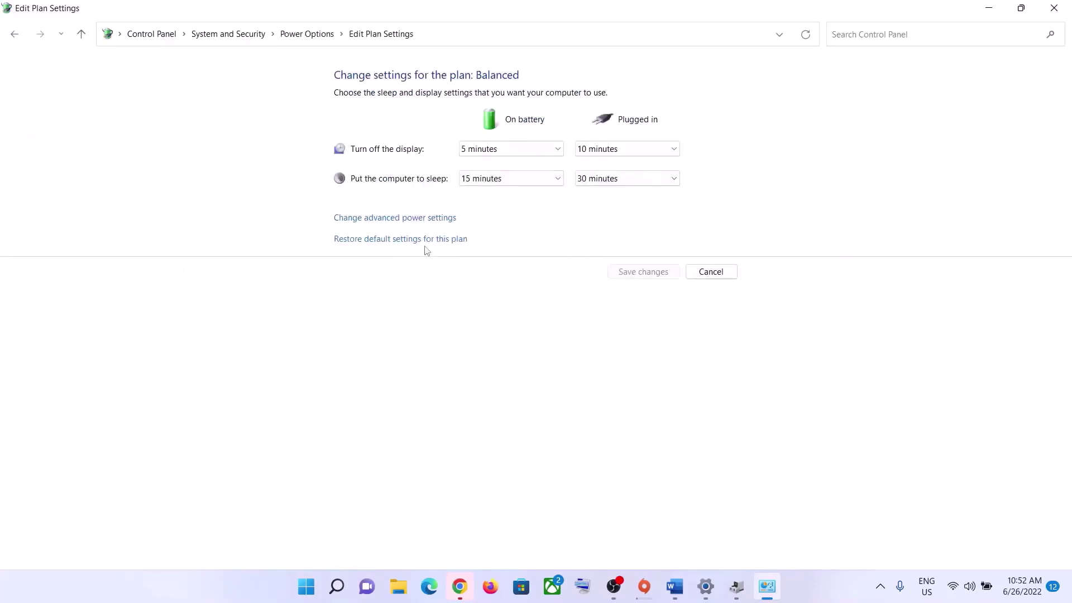
click(404, 219)
drag(182, 58, 473, 194)
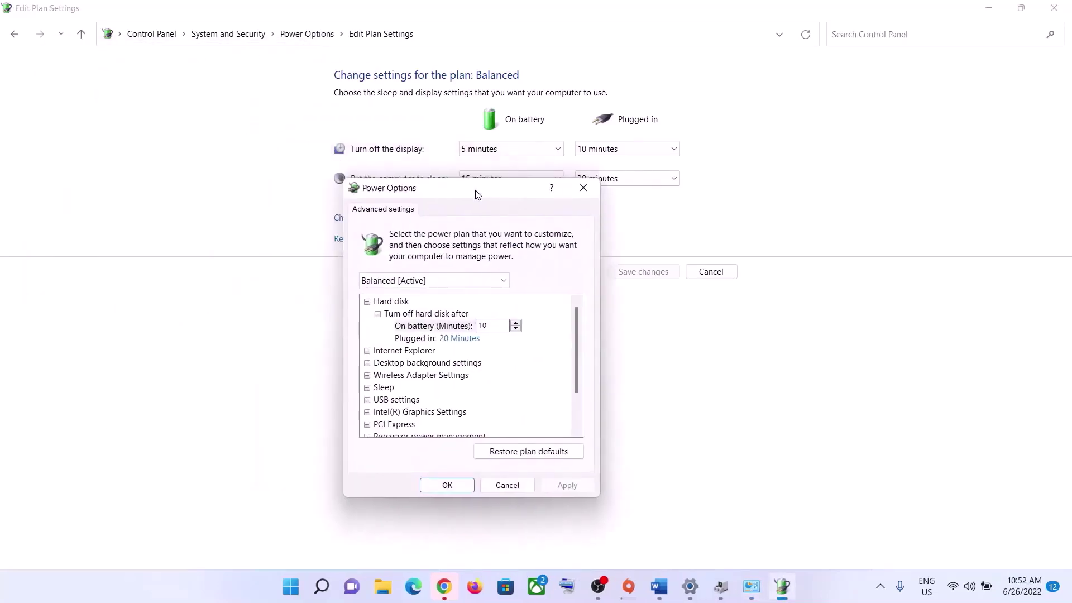
- Under Wireless Adapter Settings, set the On battery Power Saving Mode to Maximum Performance
click(428, 375)
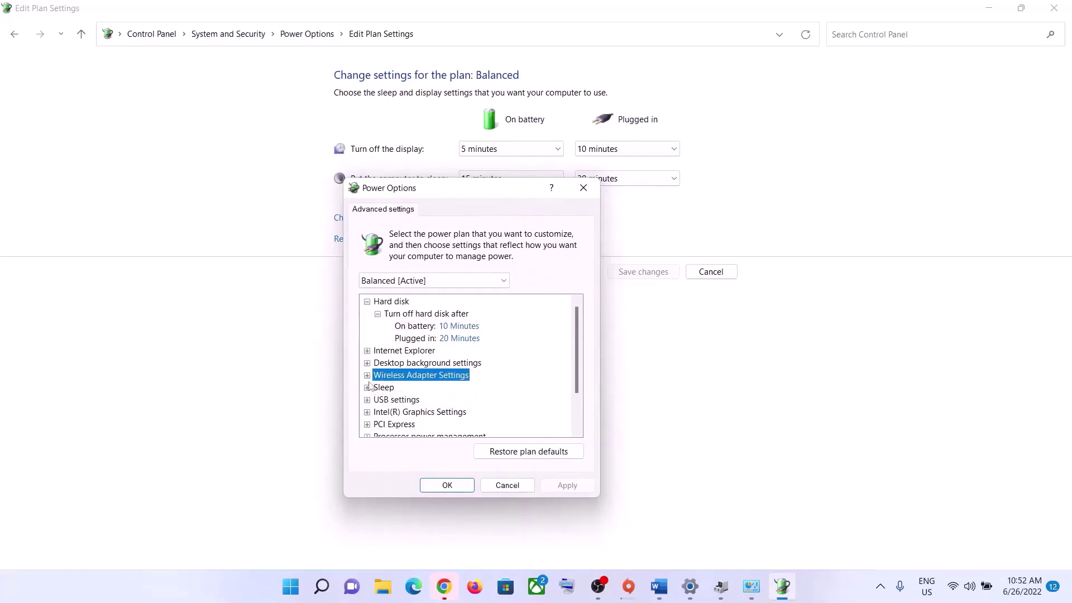
click(368, 376)
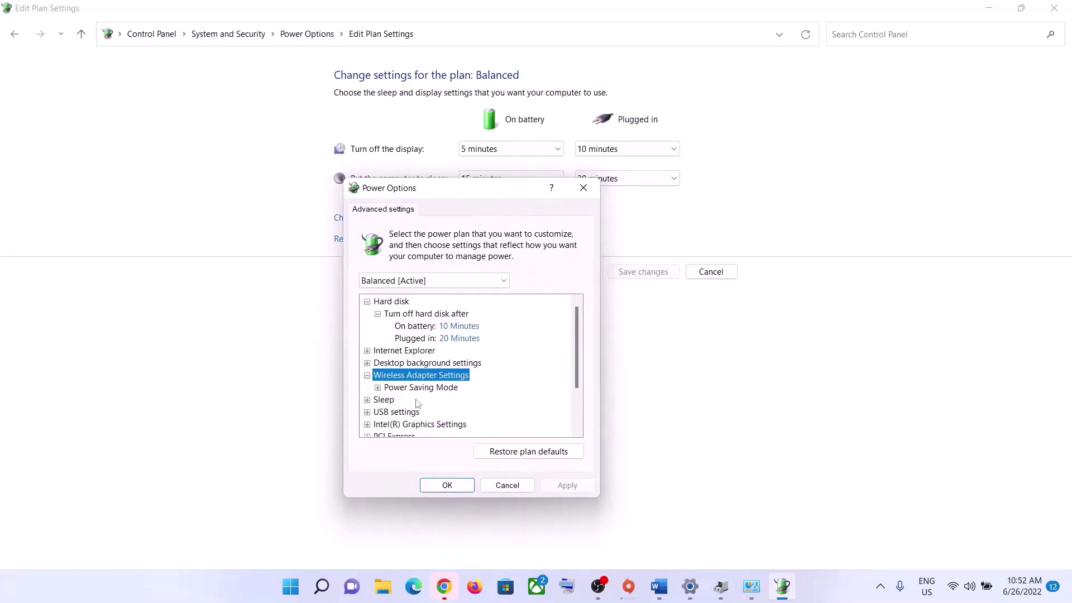
click(378, 388)
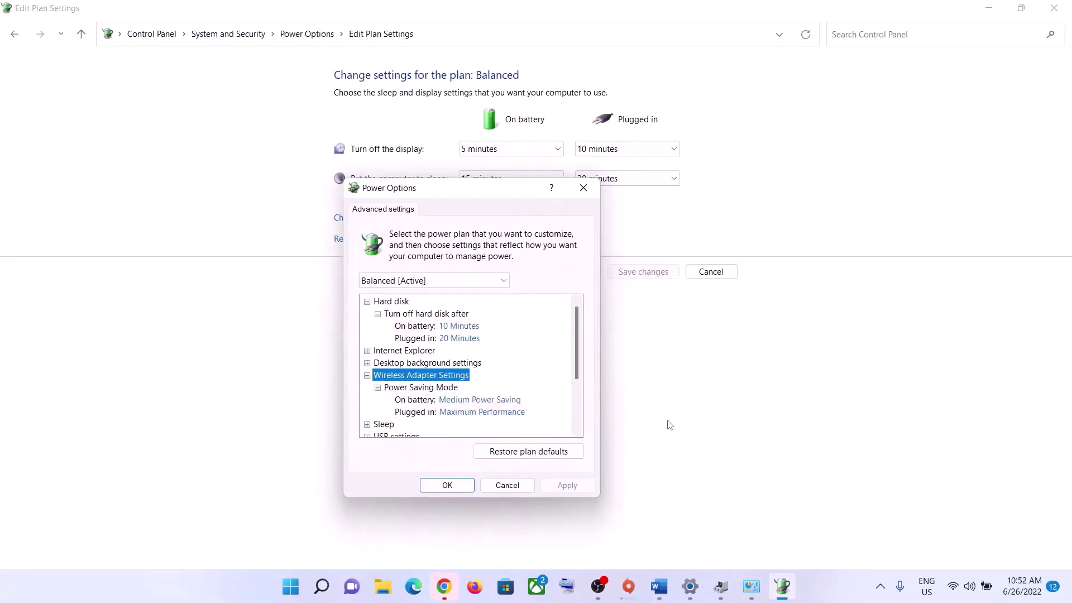
click(488, 400)
click(484, 412)
click(485, 401)
click(526, 401)
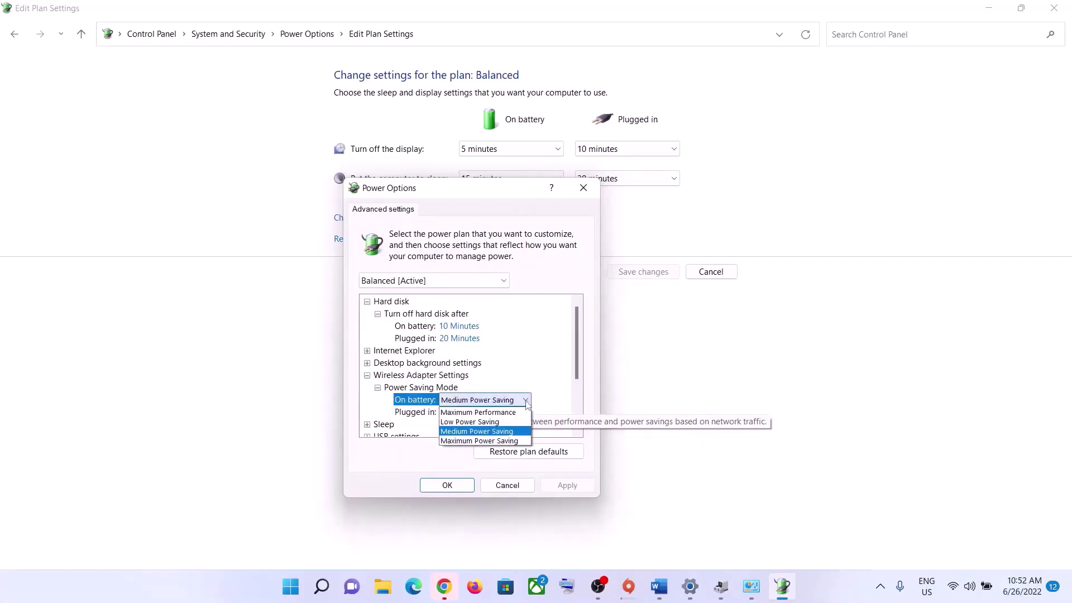
click(473, 413)
- Select Maximum Performance for the Plugged in Power Saving Mode, apply the power settings and close Control Panel
click(502, 412)
click(526, 412)
click(479, 424)
click(565, 485)
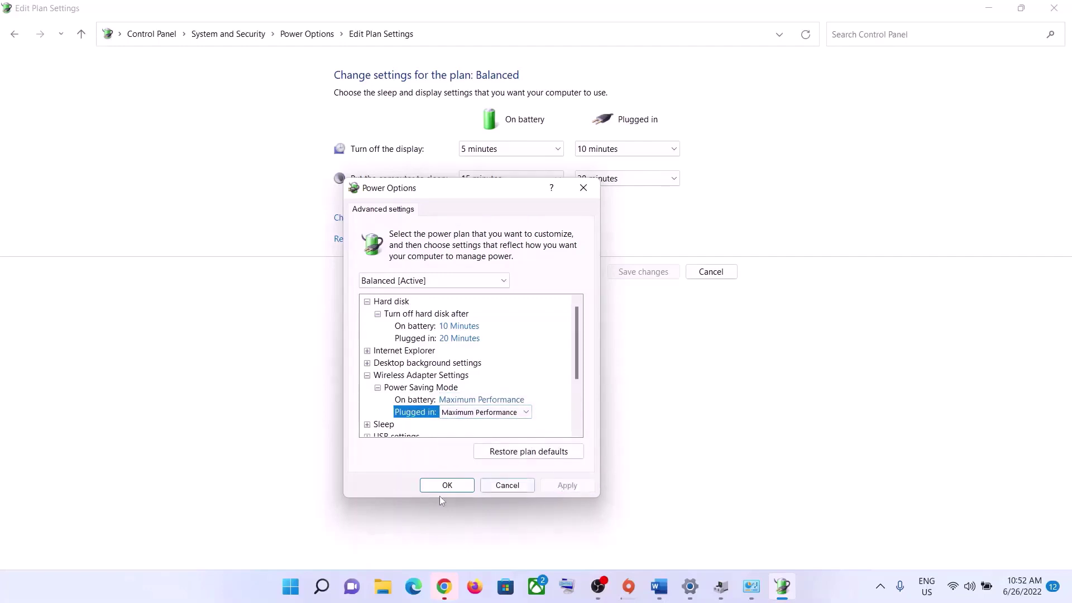
click(449, 490)
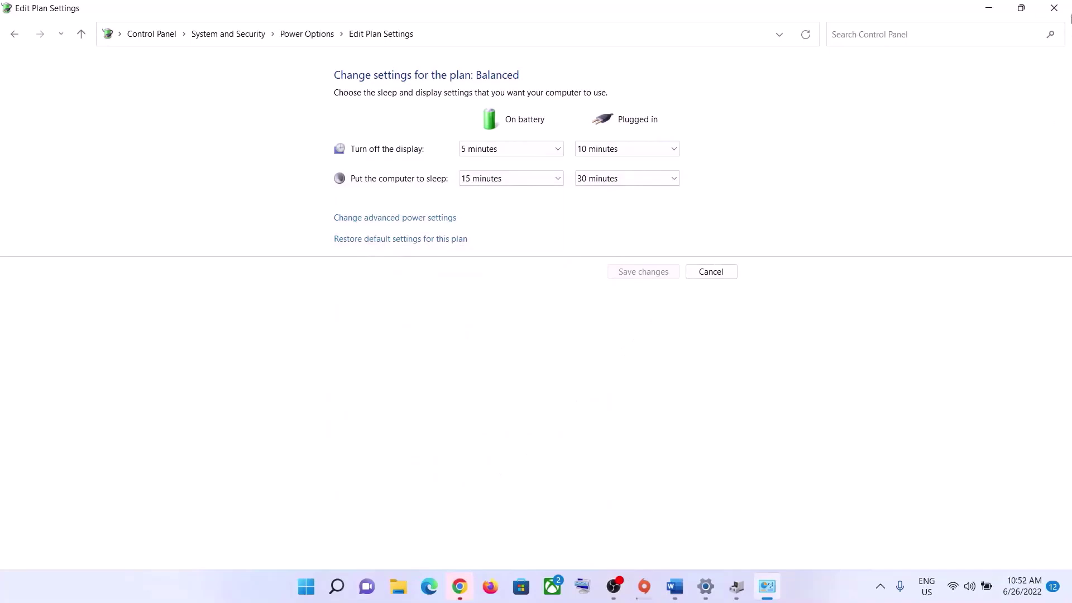
click(1063, 13)
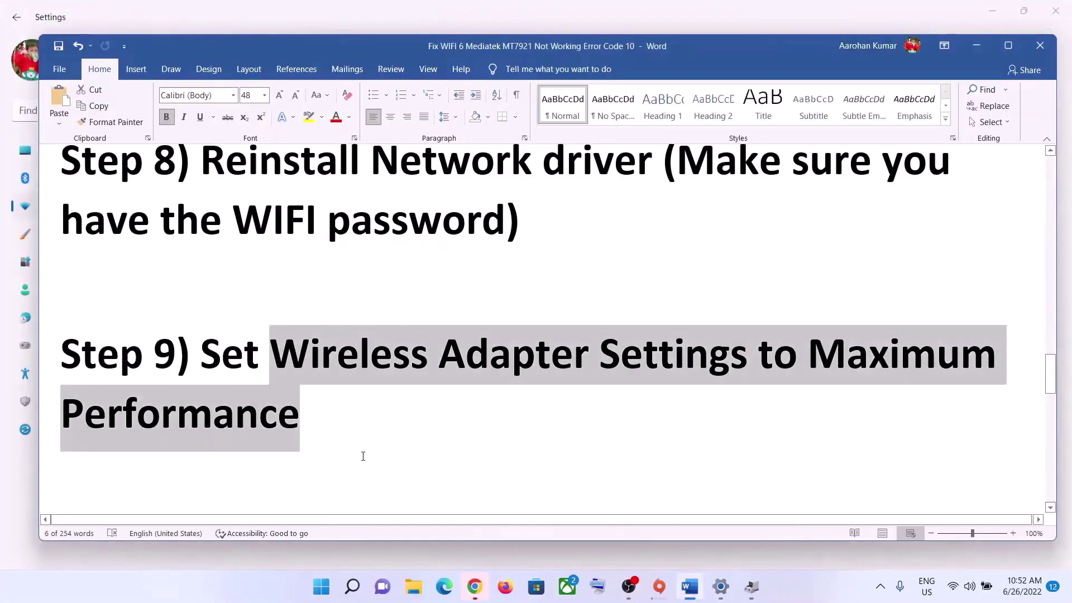
- Go to Step 10 in the maximized Word document and highlight its instruction to install the wireless driver from the manufacturer website
scroll(363, 456, down, 5)
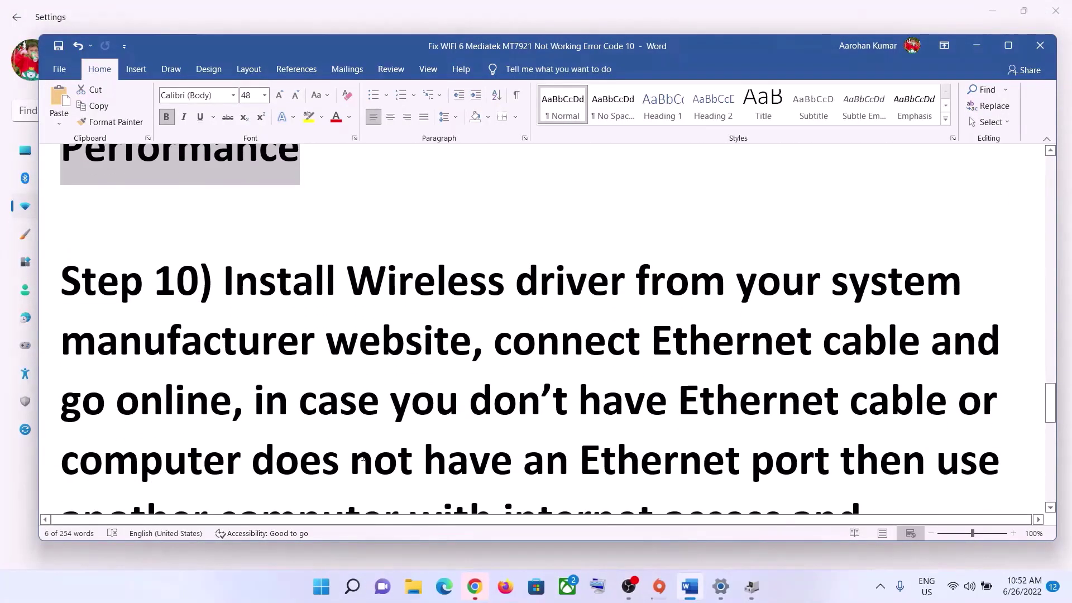
scroll(363, 456, down, 1)
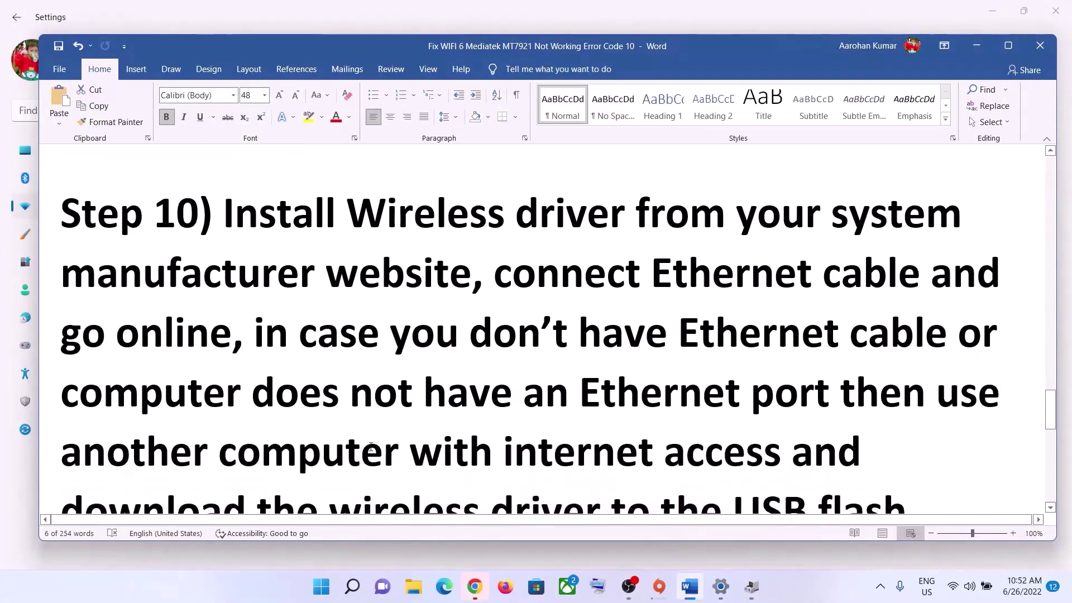
click(1007, 48)
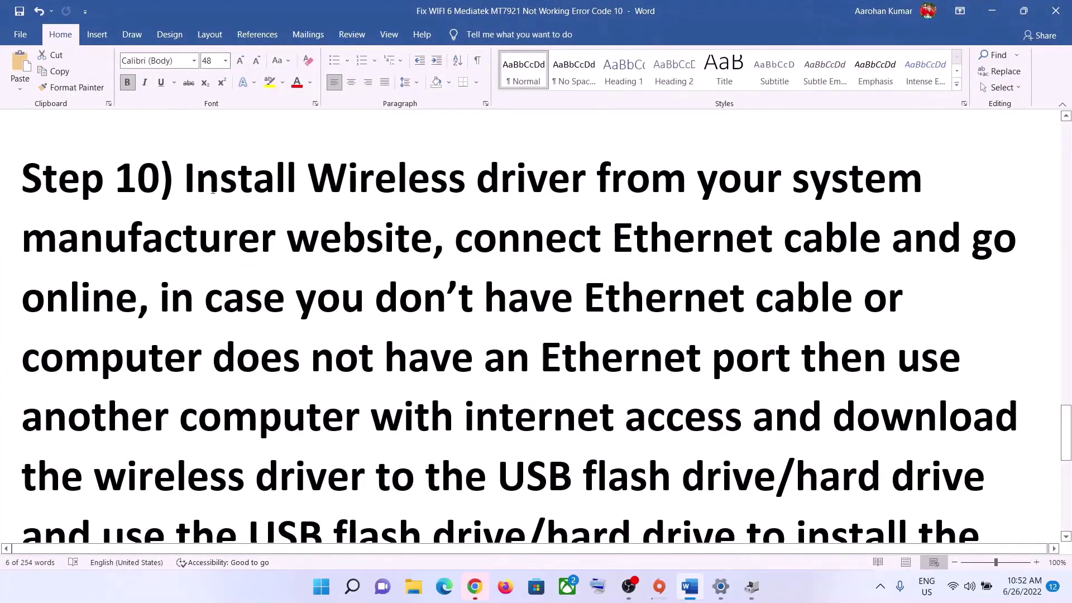
drag(185, 180, 432, 240)
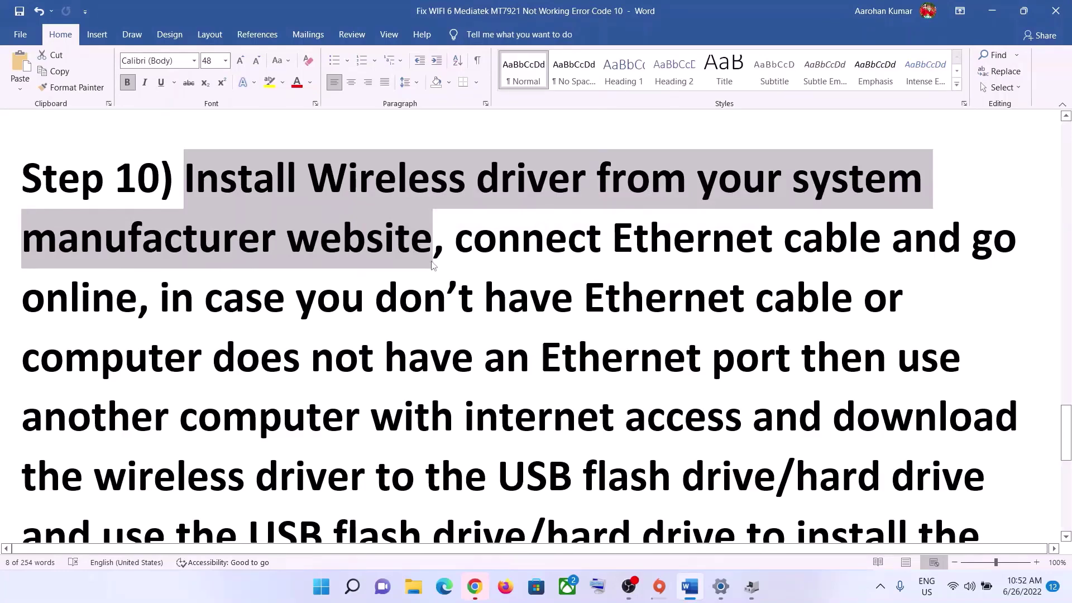
drag(74, 252, 435, 241)
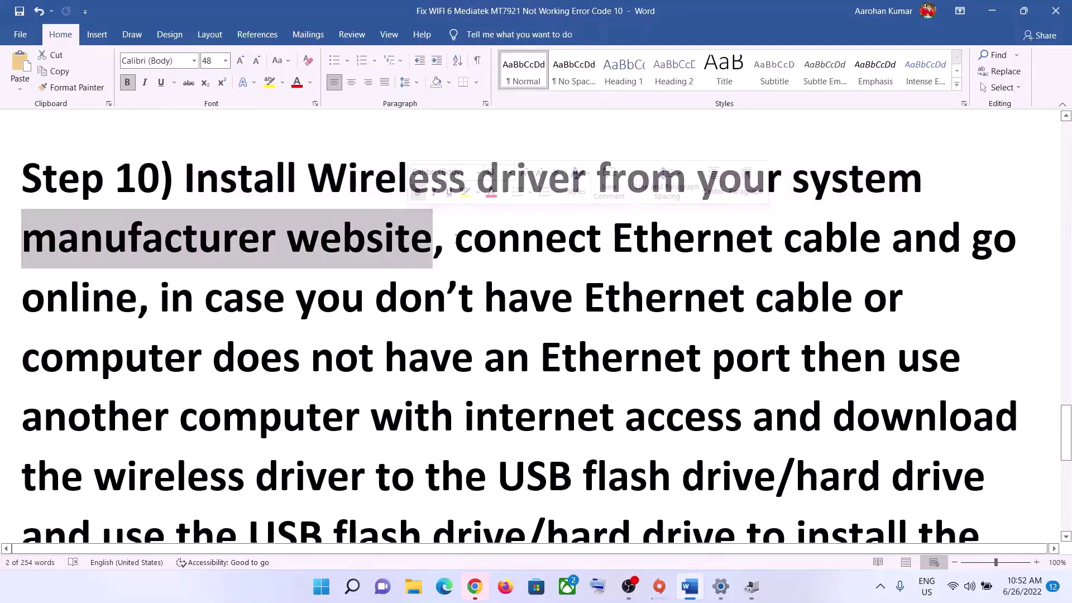
click(456, 240)
drag(253, 179, 489, 180)
drag(557, 177, 558, 179)
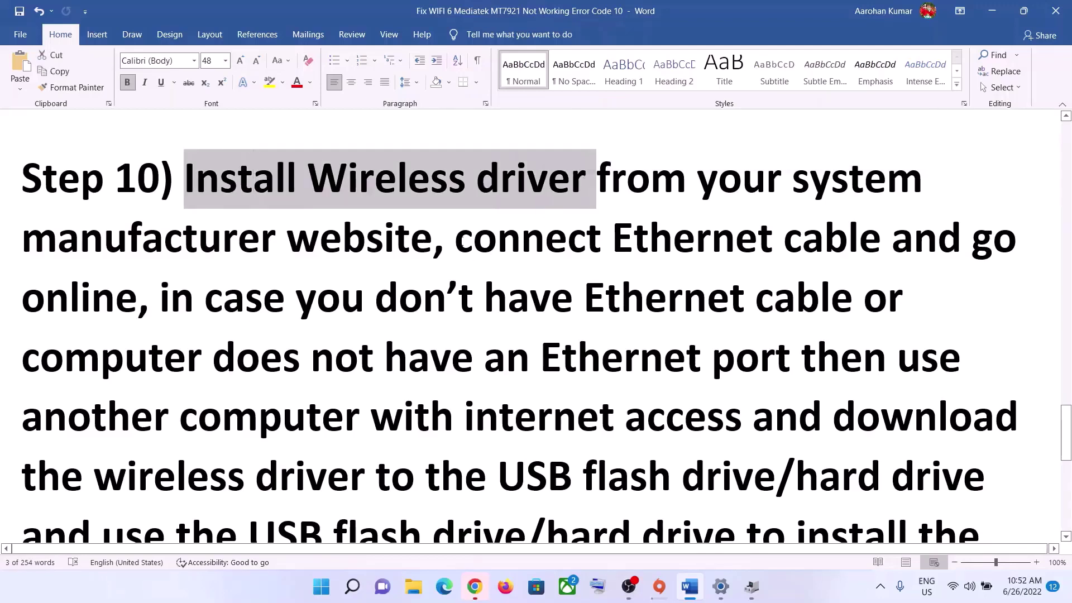
- Highlight "connect Ethernet cable and go online" in Step 10
drag(456, 240, 892, 241)
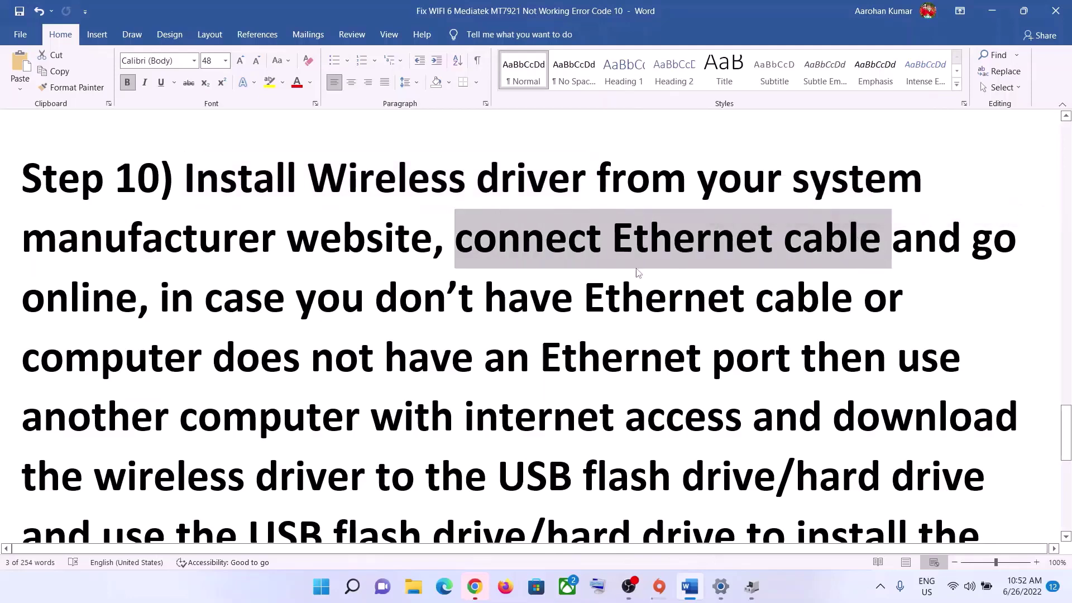
click(512, 265)
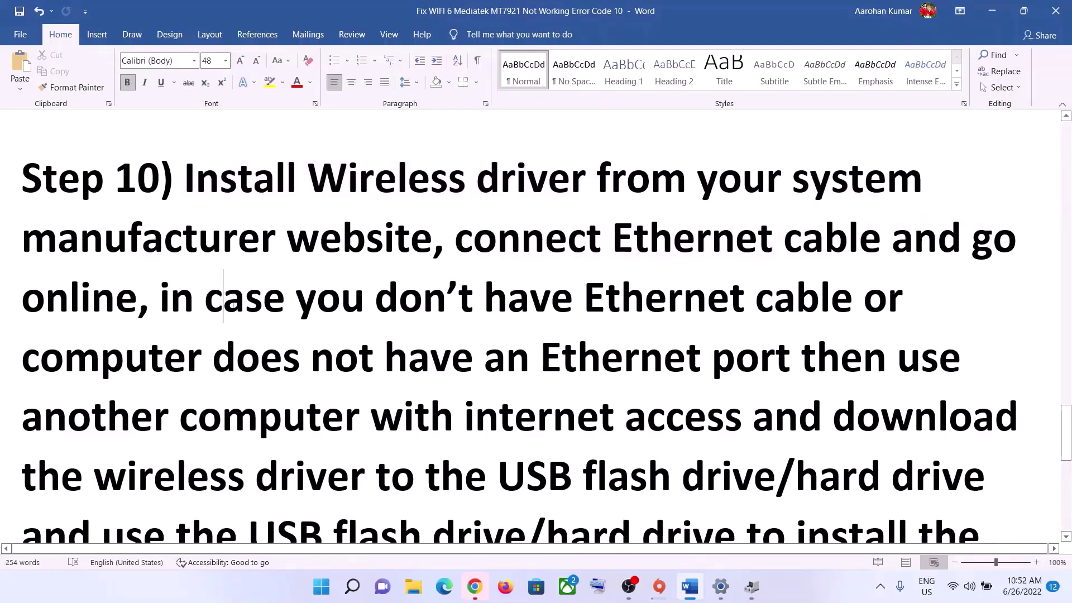
drag(223, 306, 246, 306)
click(473, 357)
drag(454, 238, 76, 308)
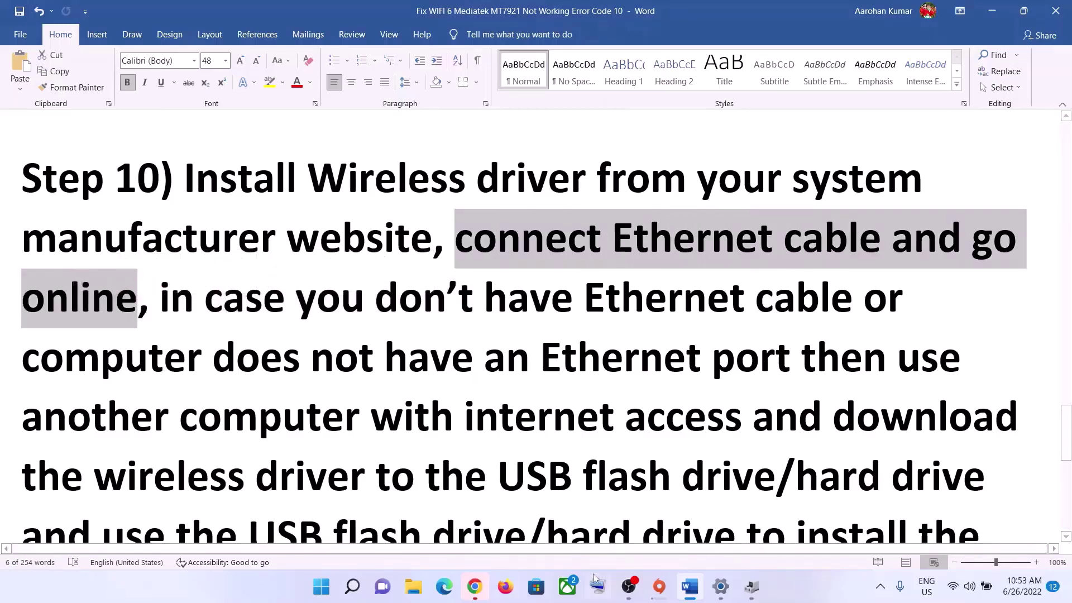
- Switch to Chrome and highlight the MediaTek MT7921 Wireless Lan Driver heading on the Lenovo support page
click(475, 588)
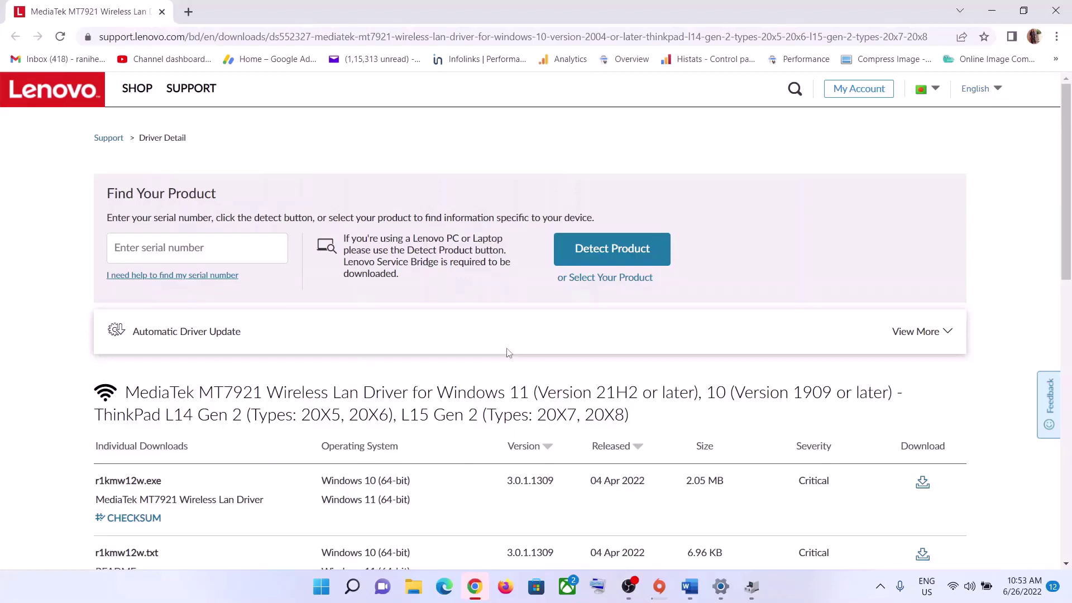
scroll(508, 352, down, 1)
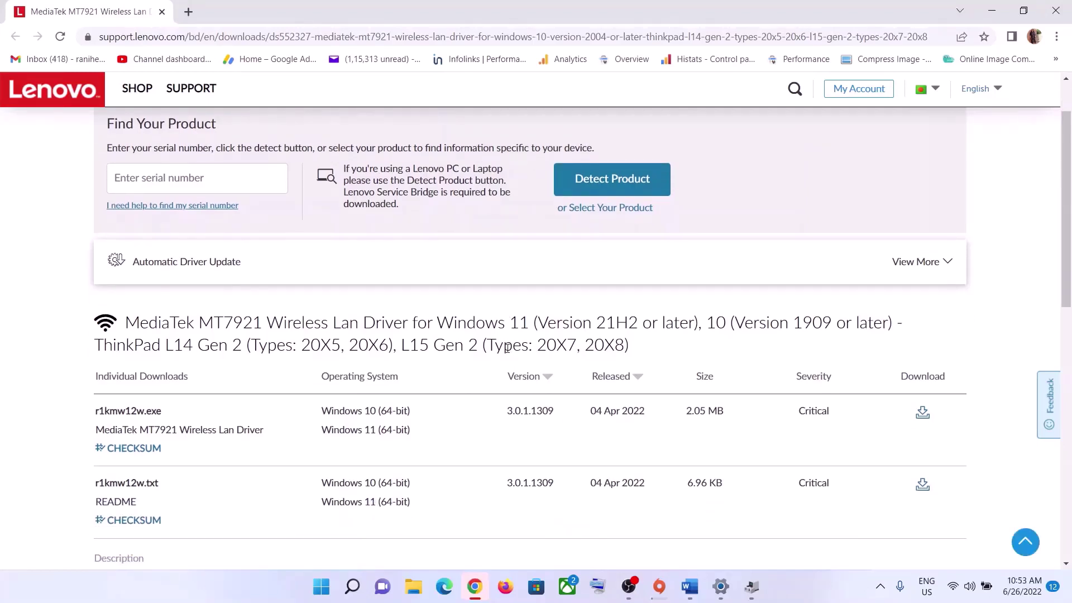
scroll(502, 349, down, 2)
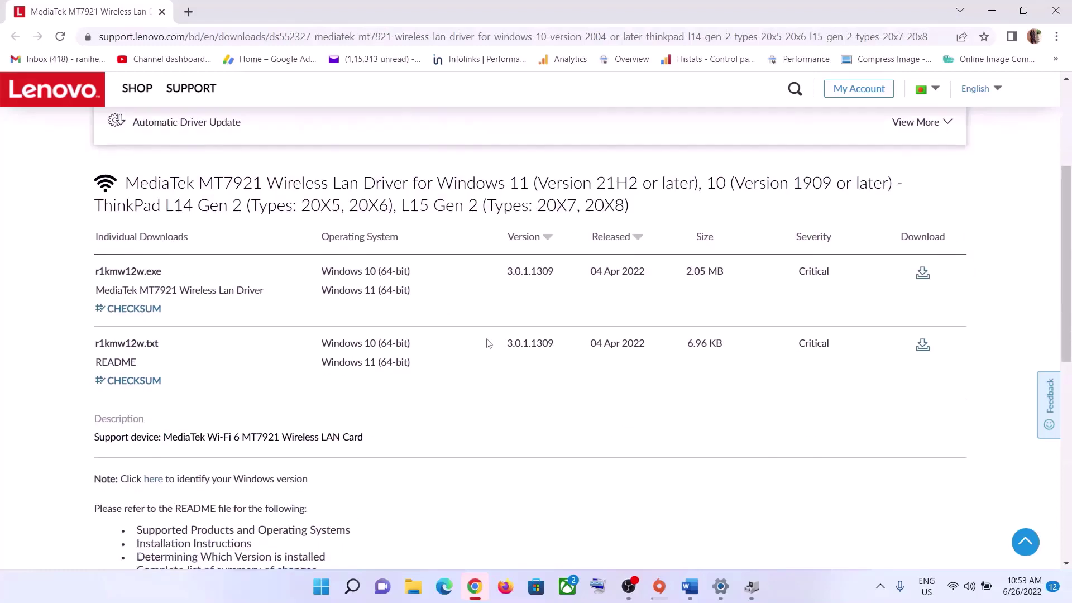
drag(138, 188, 611, 227)
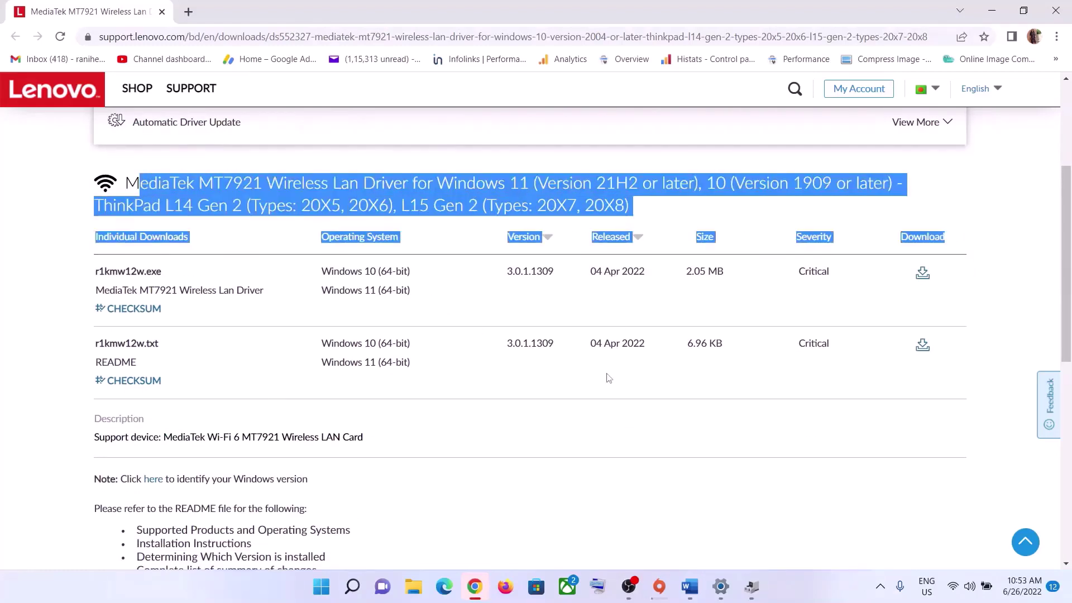
- Try to download r1kmw12w.exe from the Lenovo driver page, refresh the page to reactivate the link and request the download again
scroll(580, 363, down, 1)
click(53, 302)
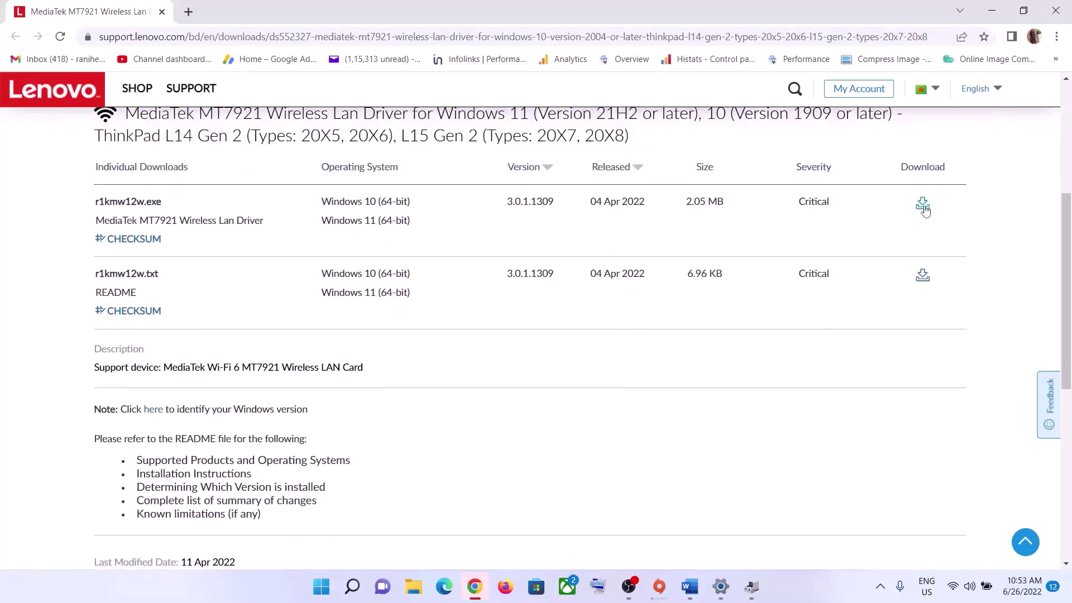
click(918, 204)
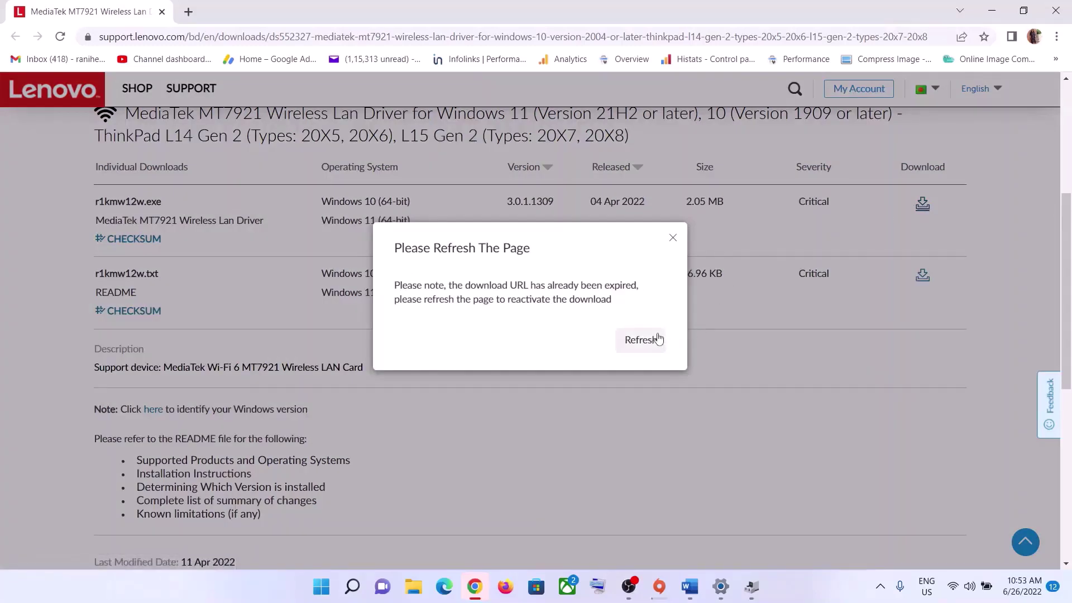
click(641, 339)
click(922, 204)
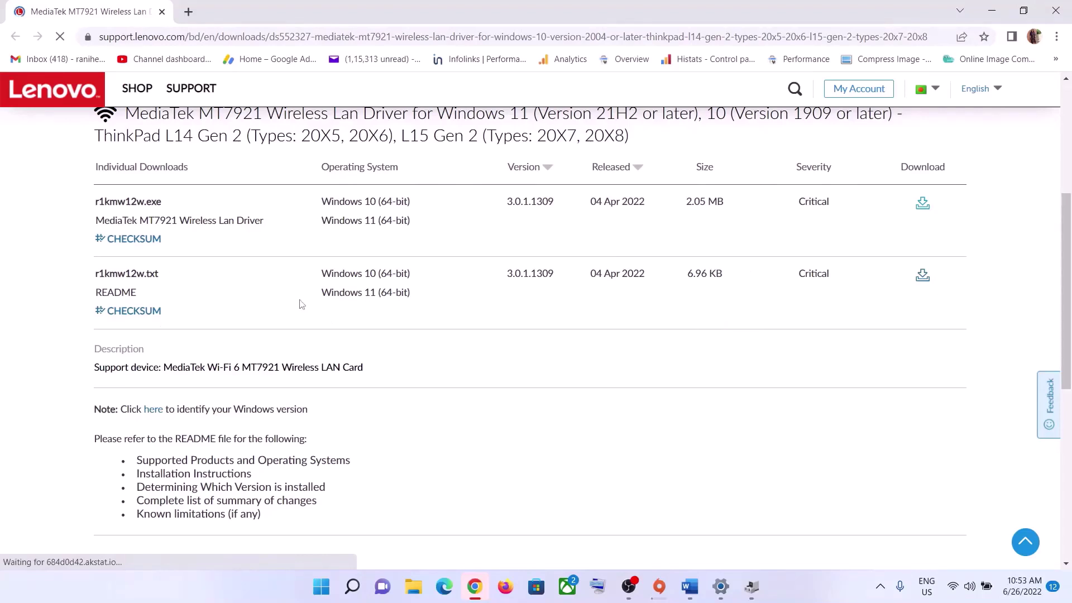
- Switch to the Word guide and highlight "the USB flash drive/hard drive" in the Step 10 instructions
click(699, 590)
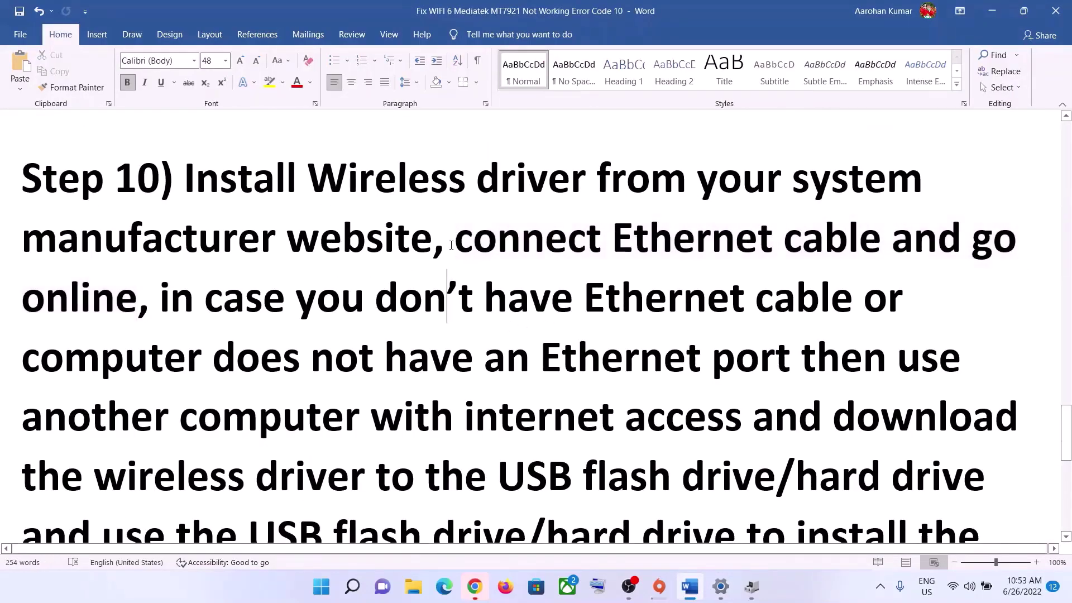
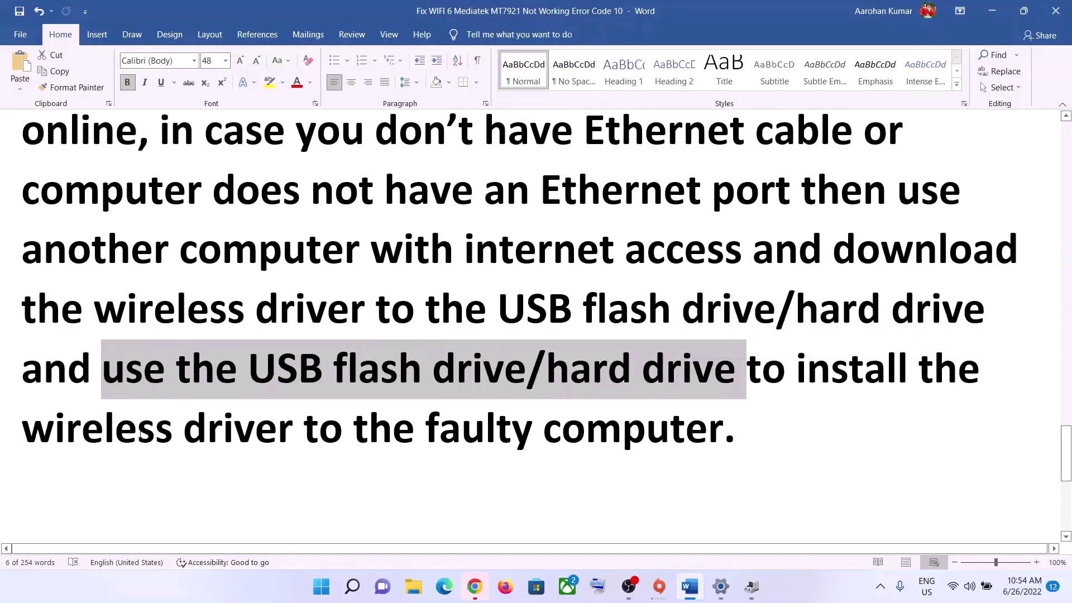
click(320, 427)
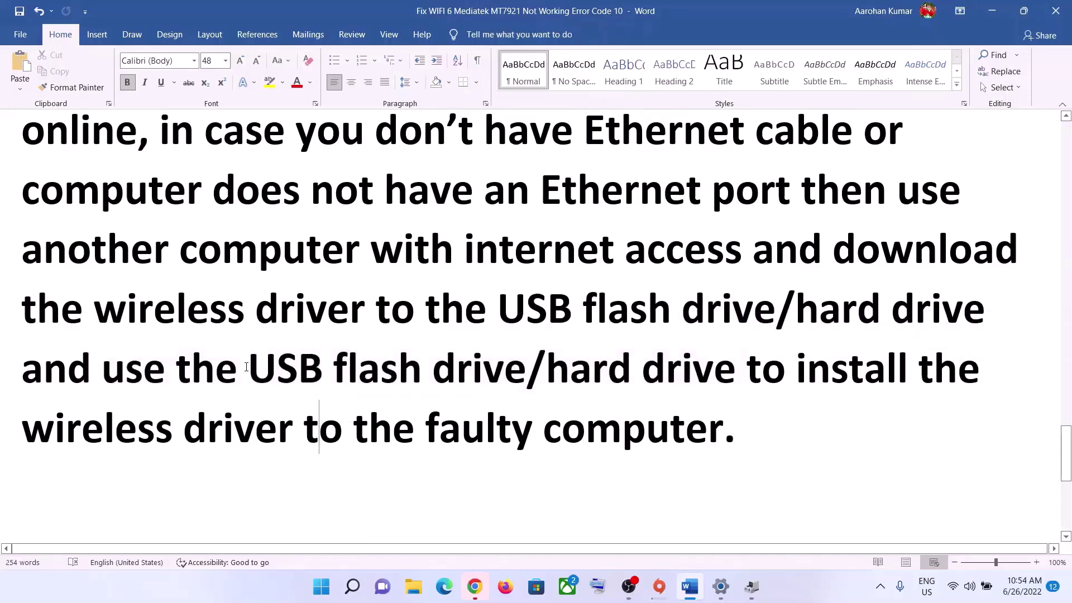
drag(240, 367, 745, 368)
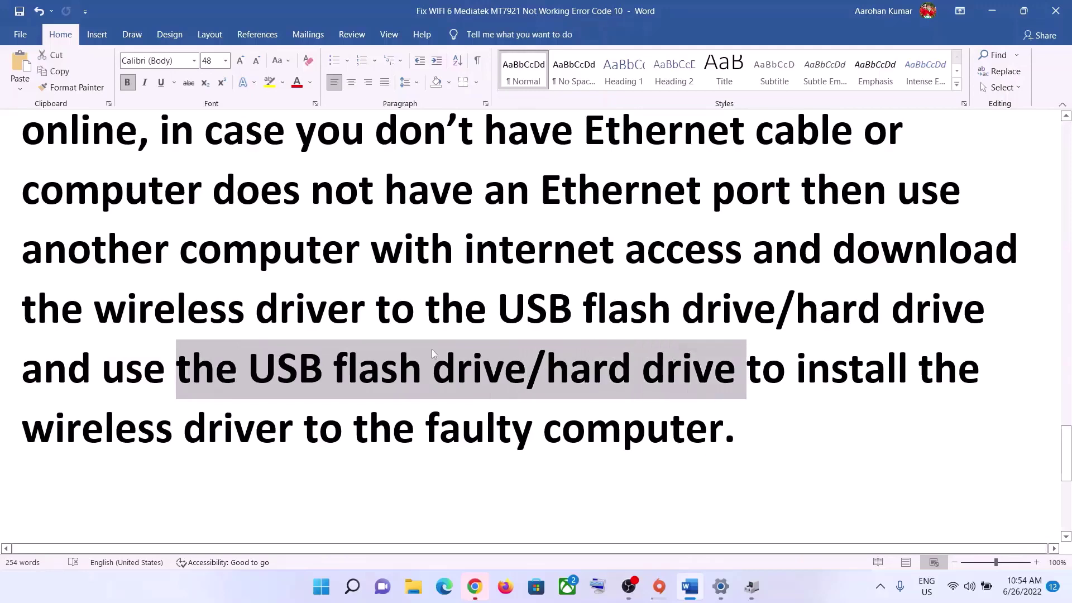
click(192, 369)
- Switch to Chrome, download the MediaTek MT7921 driver file r1kmw12w.exe and keep the blocked file
click(474, 586)
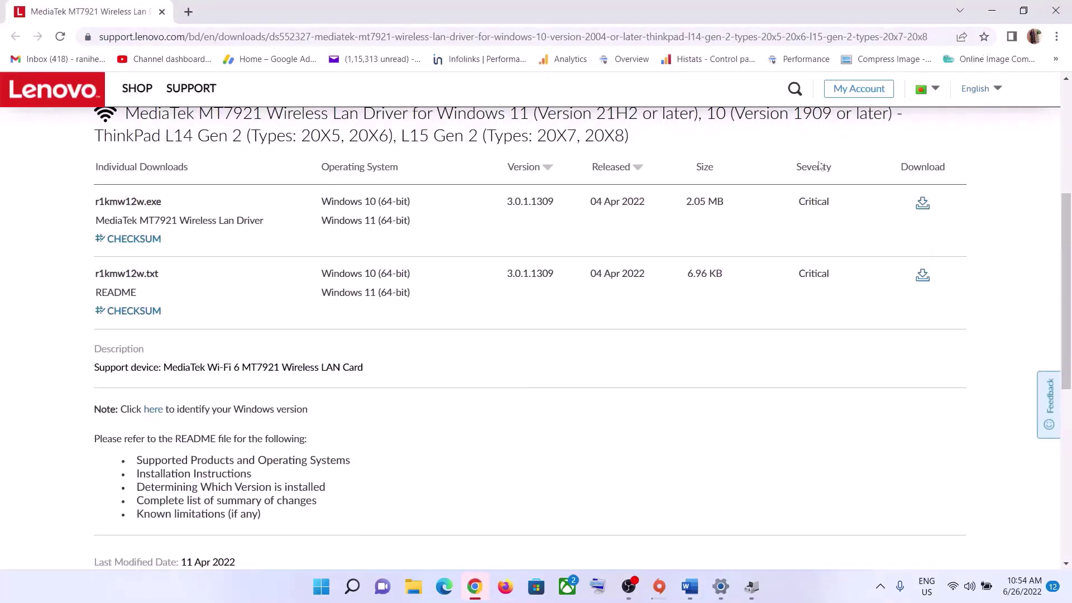
click(921, 211)
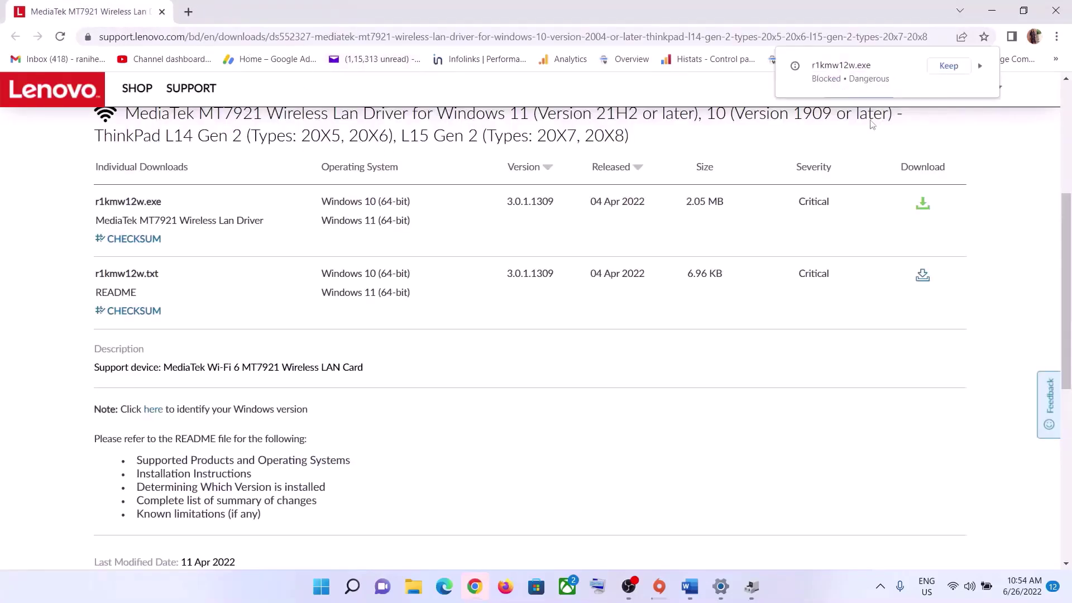
click(950, 67)
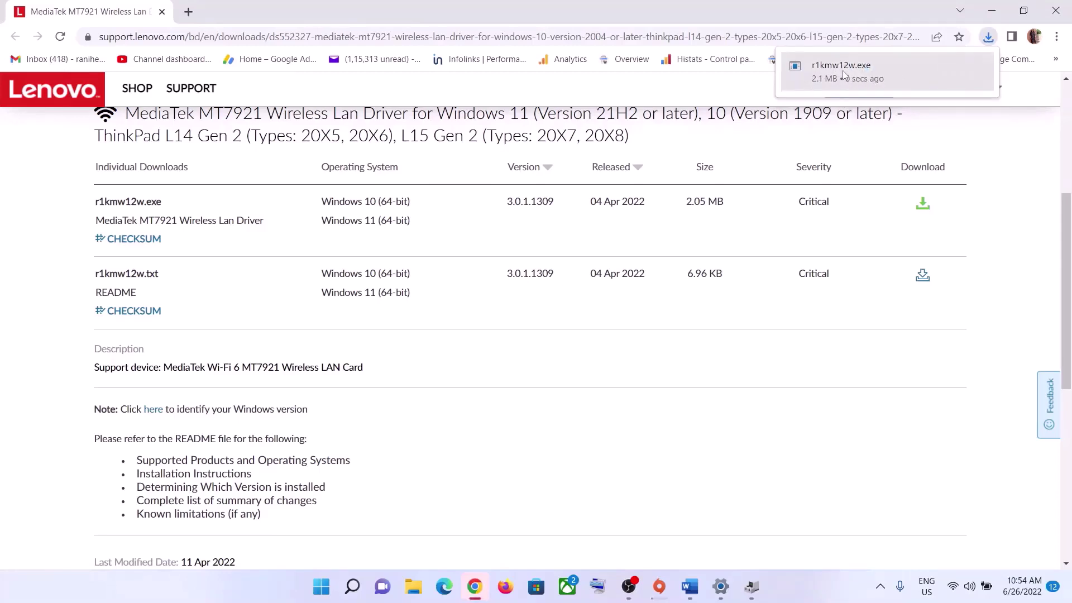
- Switch to the Word guide and highlight the end of Step 10 about installing the wireless driver to the faulty computer
click(689, 586)
drag(299, 372, 235, 462)
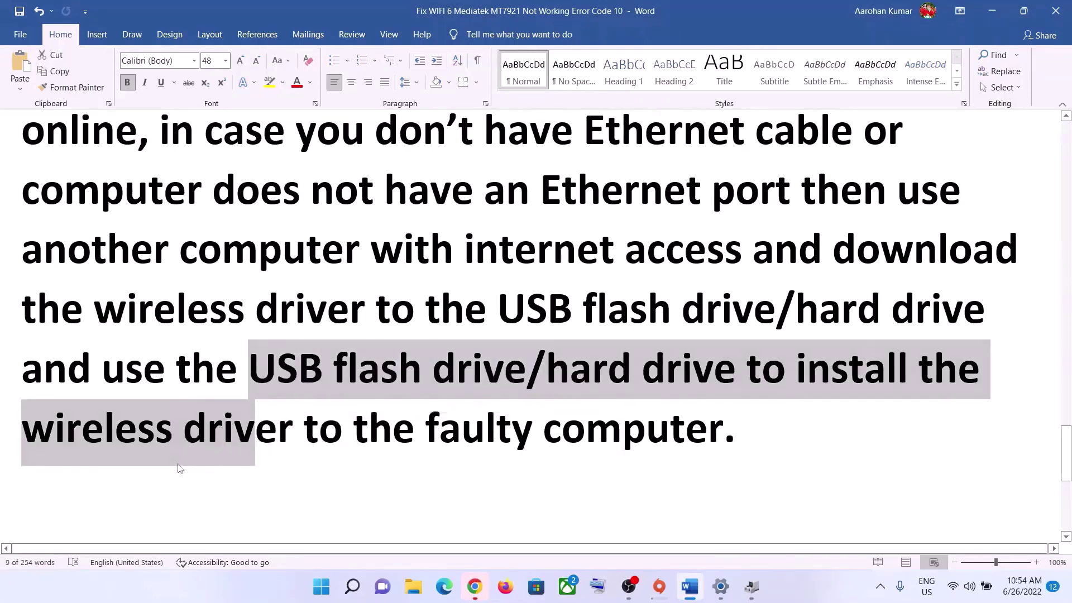
drag(174, 435, 692, 438)
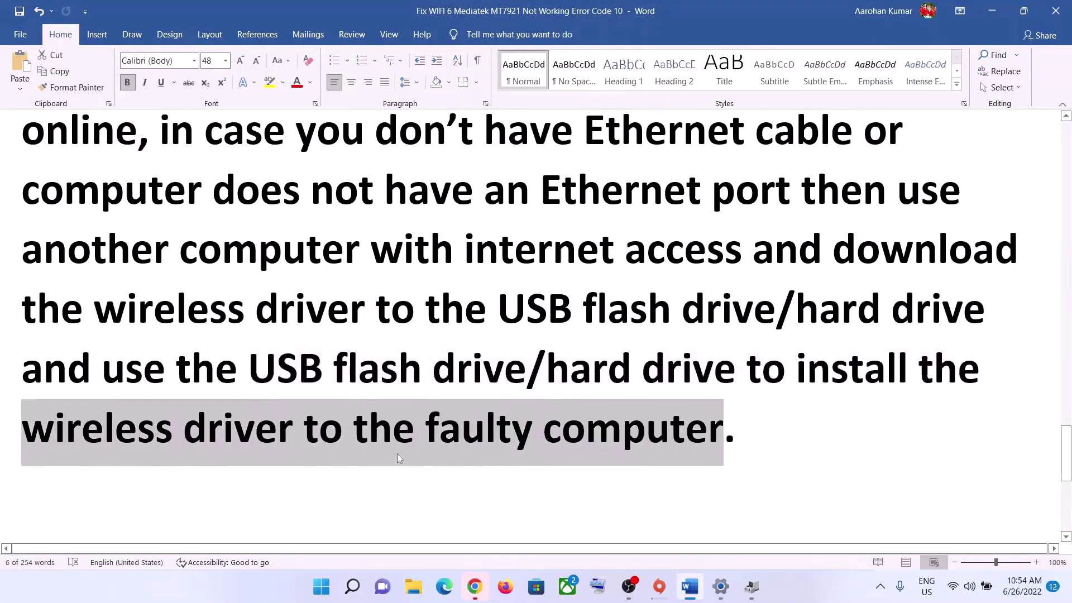
click(393, 432)
click(954, 587)
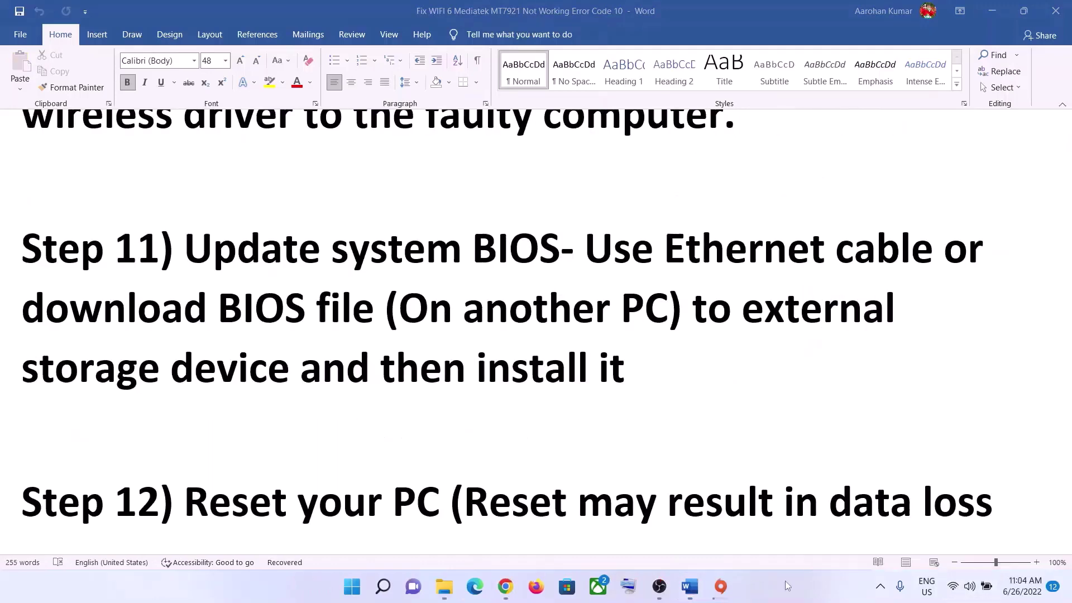
- Go to Step 11 in the guide and highlight "Update system BIOS" and "Use Ethernet cable"
scroll(363, 436, up, 1)
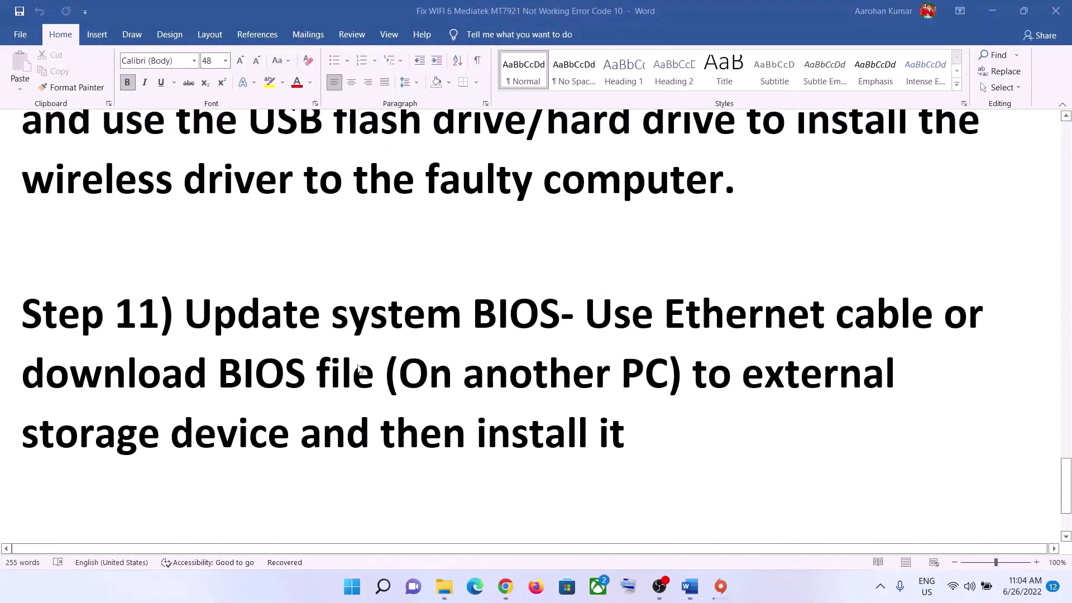
drag(184, 316, 558, 328)
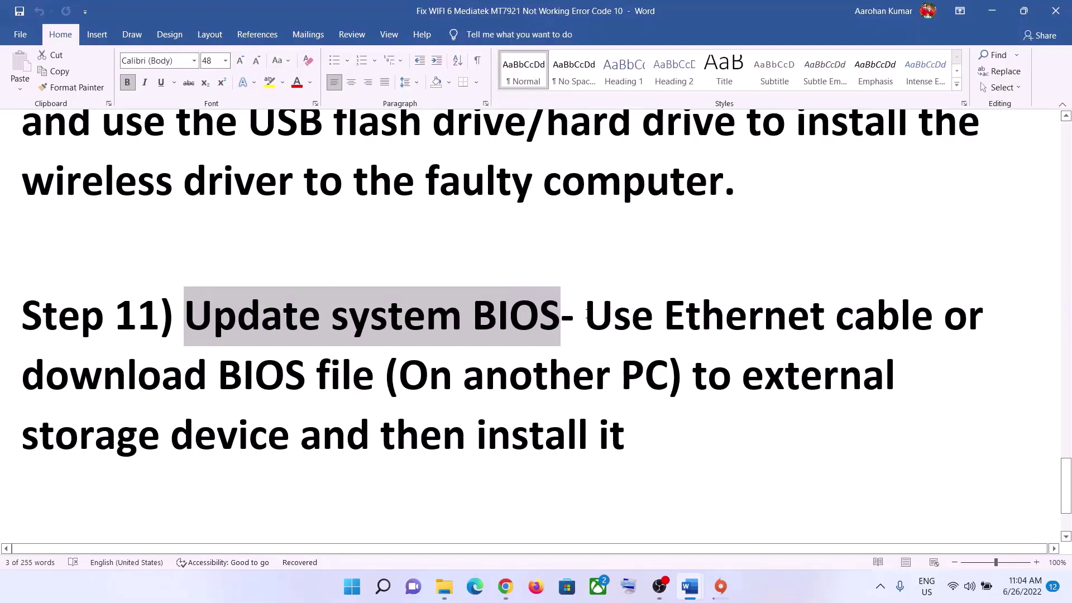
drag(586, 316, 842, 334)
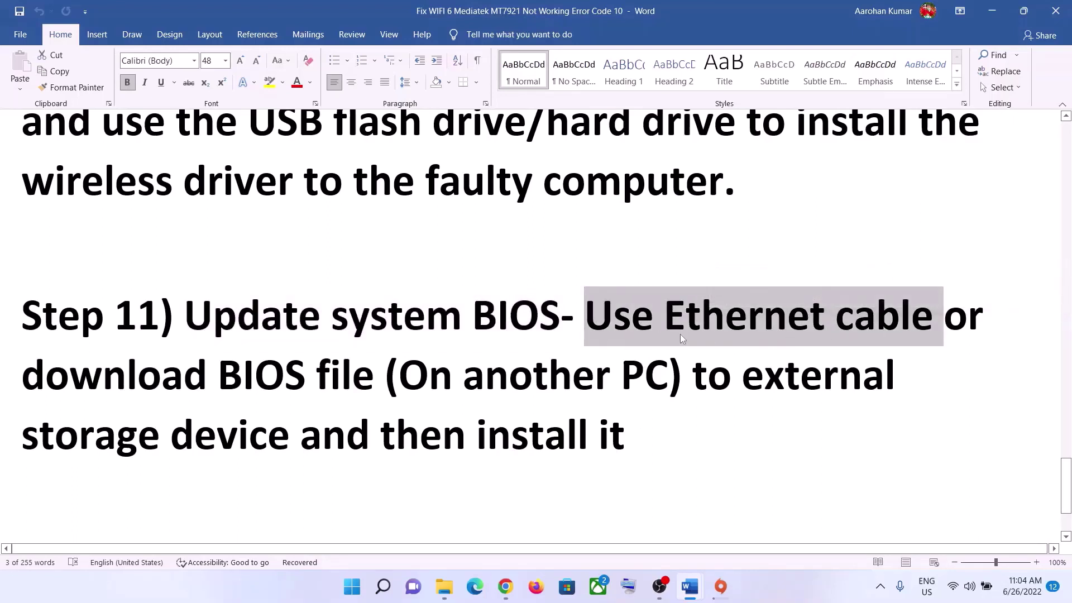
drag(584, 321, 834, 324)
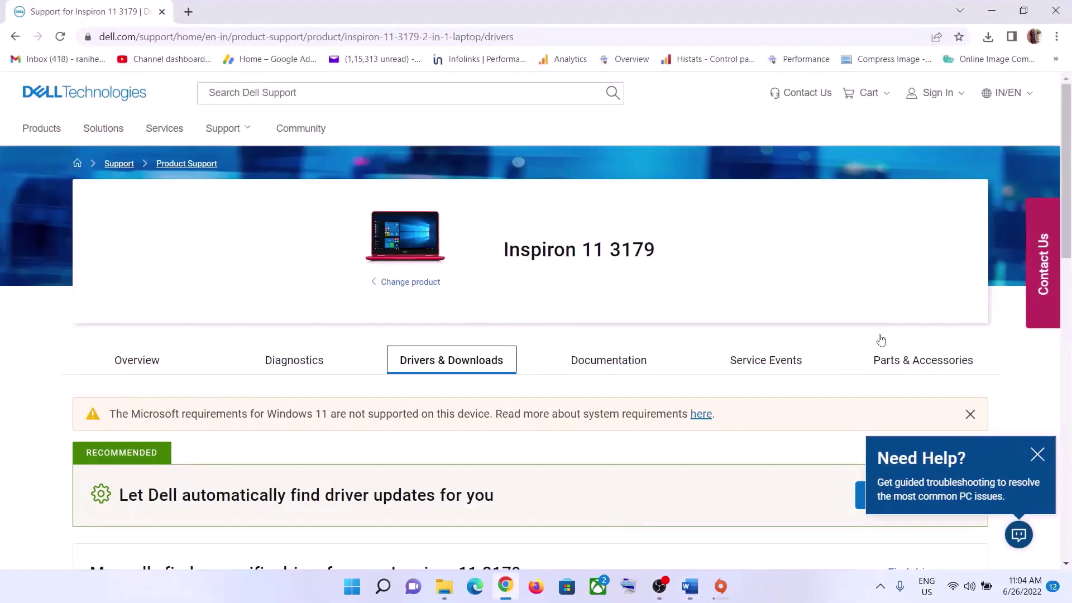
- Switch to Chrome, look over the Dell Inspiron 11 3179 support page and expand its manual driver search
click(505, 586)
scroll(577, 357, down, 4)
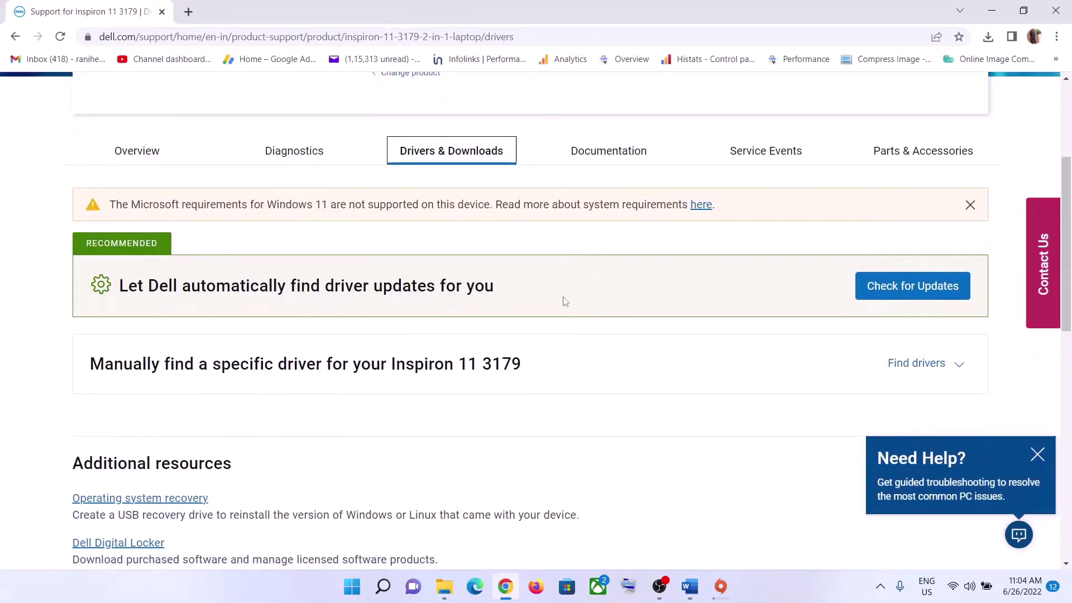
scroll(238, 258, up, 4)
click(223, 128)
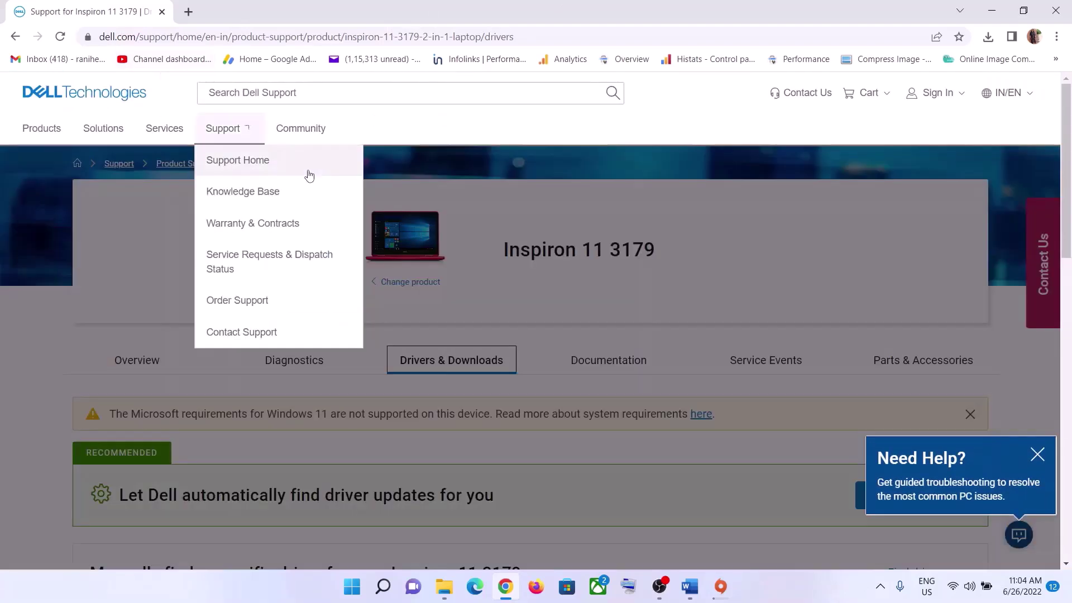
scroll(539, 257, down, 1)
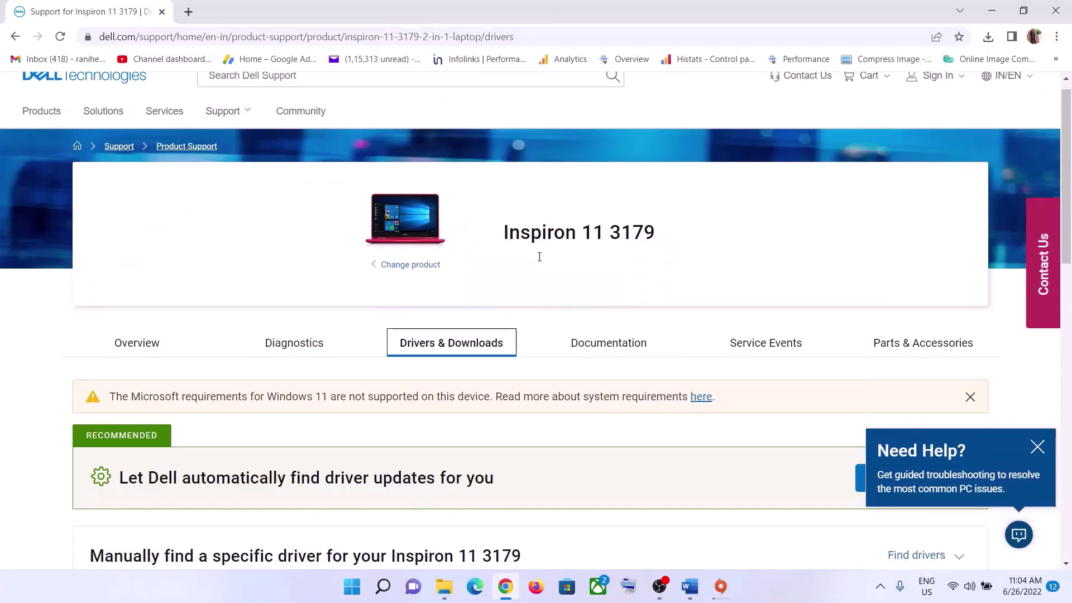
scroll(539, 257, down, 2)
scroll(491, 266, down, 6)
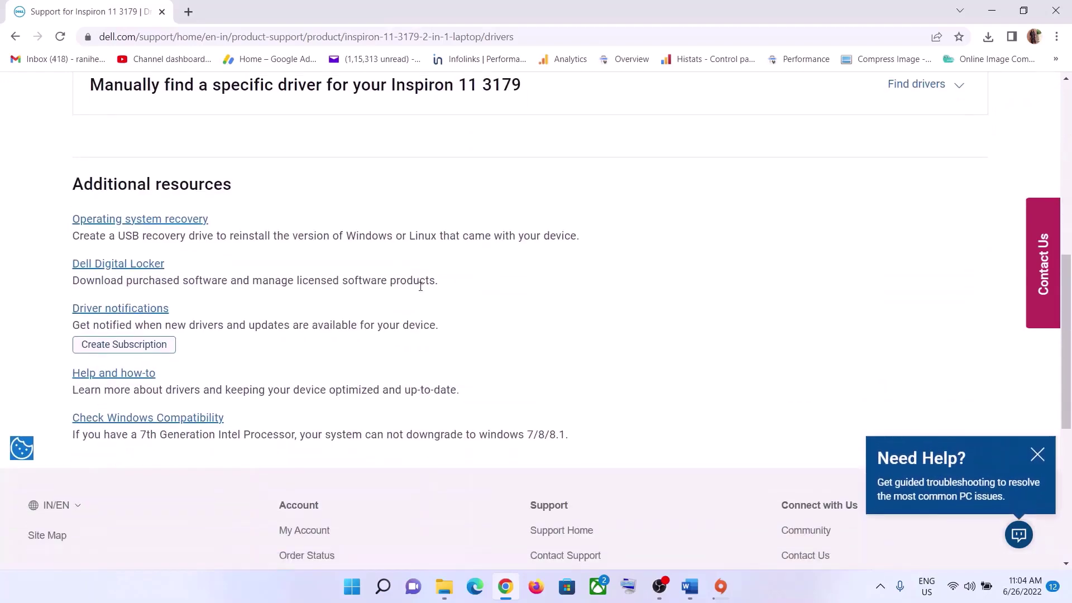
scroll(420, 286, up, 3)
click(957, 224)
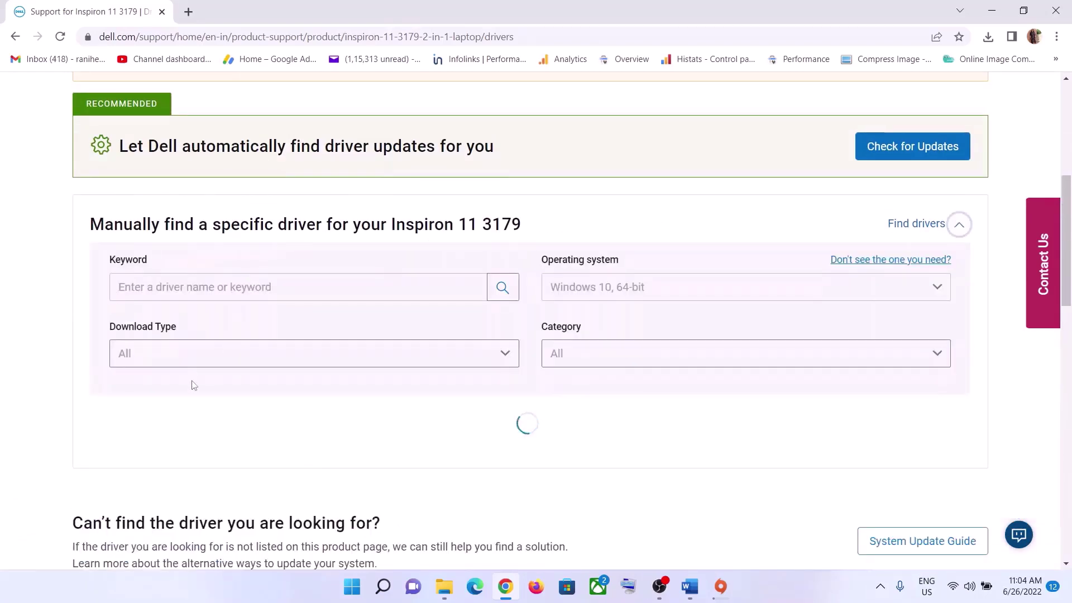
- Filter the Inspiron 11 3179 downloads to the System BIOS download type
scroll(251, 302, down, 1)
click(195, 289)
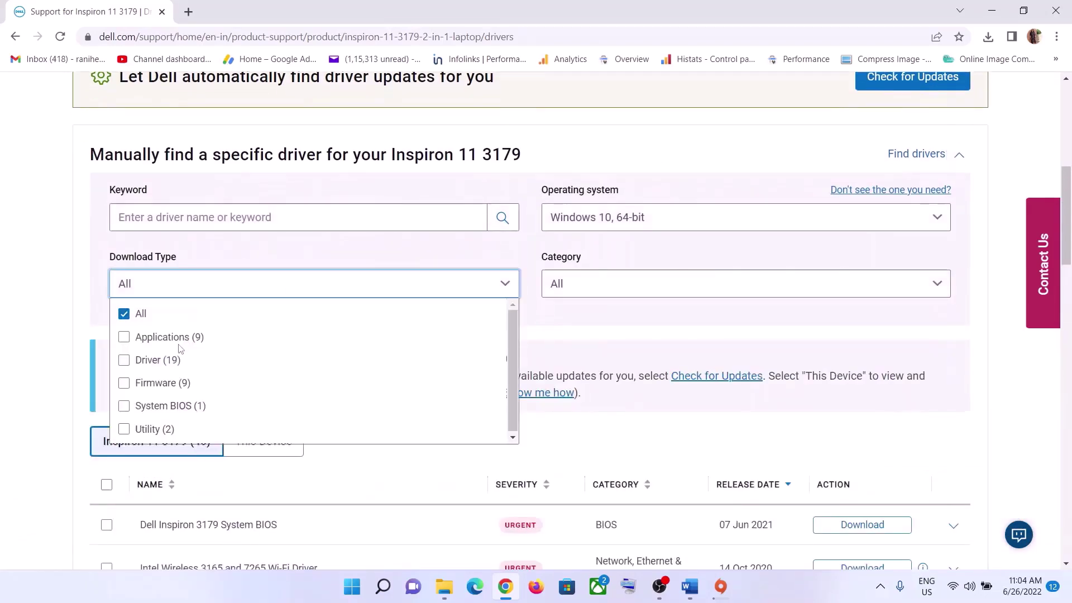
click(159, 405)
click(710, 348)
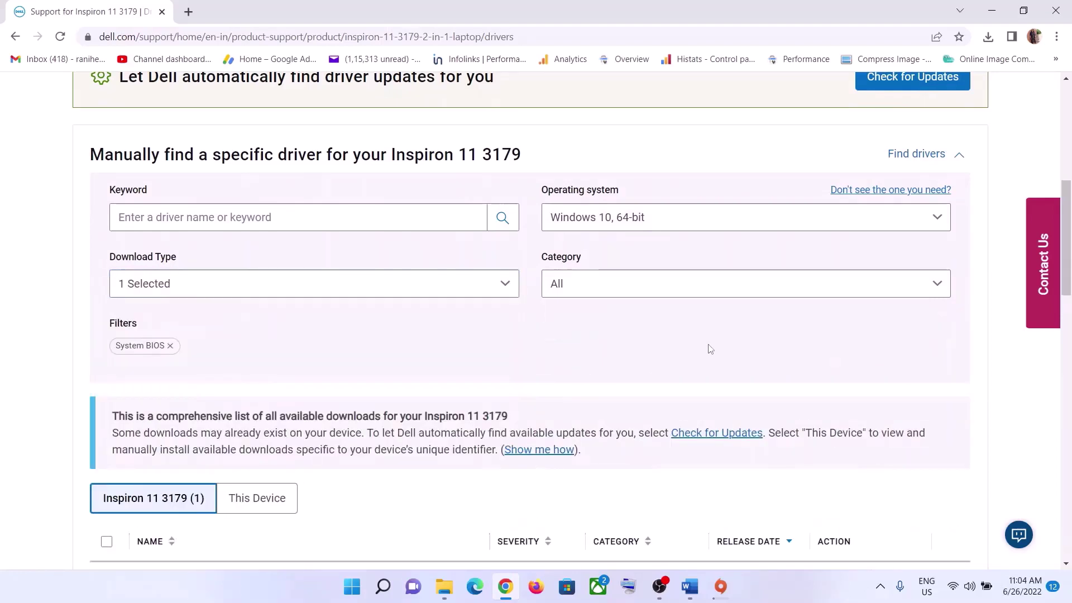
- Download the Dell Inspiron 3179 System BIOS file and keep the blocked Inspiron_3179_1.13.0.exe
scroll(670, 398, down, 3)
click(872, 372)
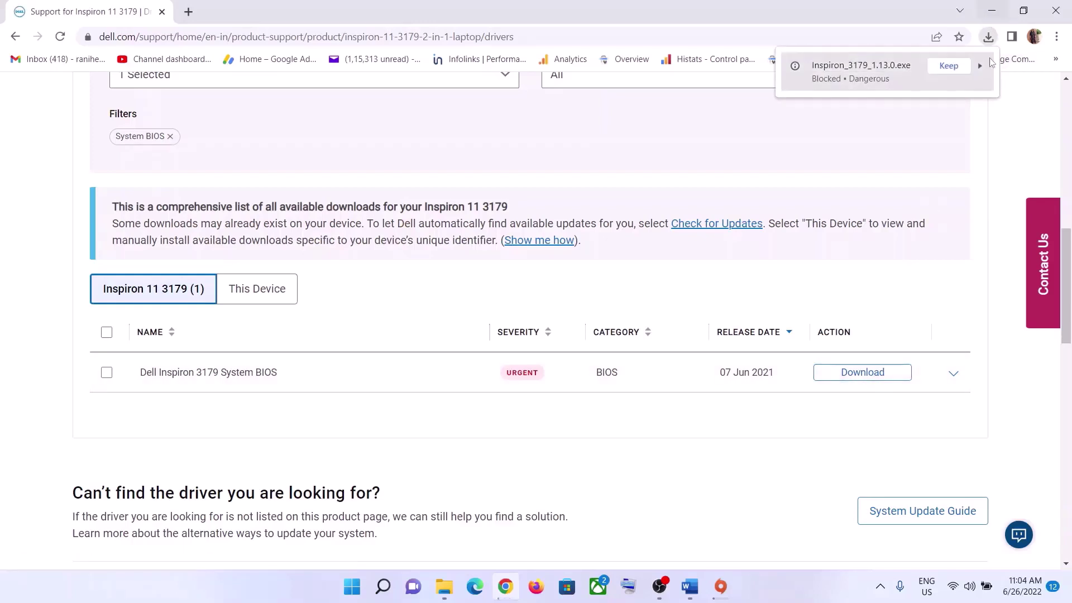
click(949, 65)
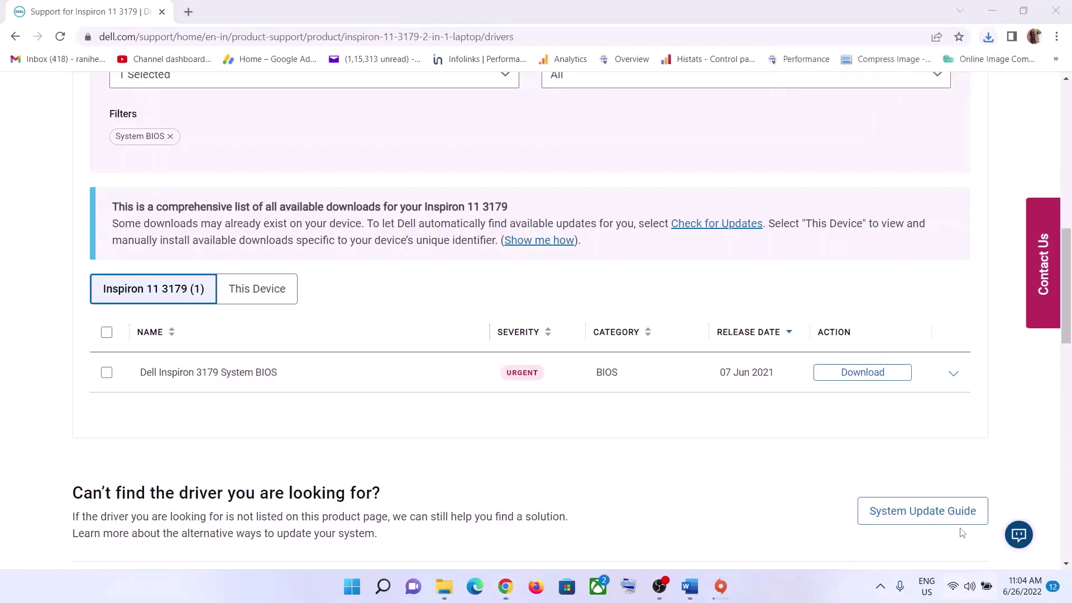
- View the Windows quick settings with the battery level, return to the Word guide and clear the text selection in Step 11
click(969, 587)
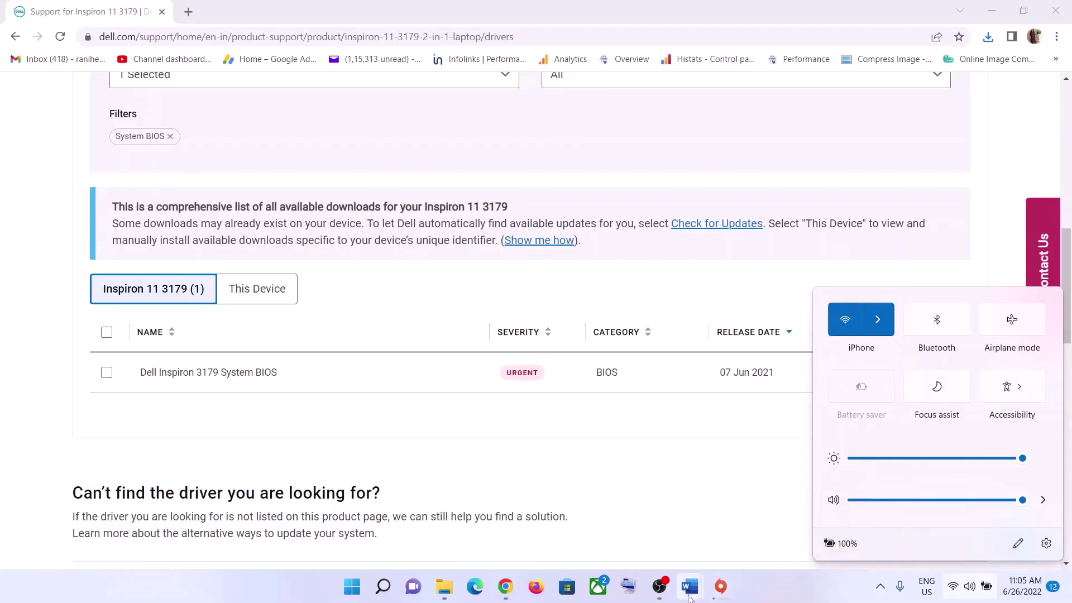
mouse_move(690, 586)
click(614, 513)
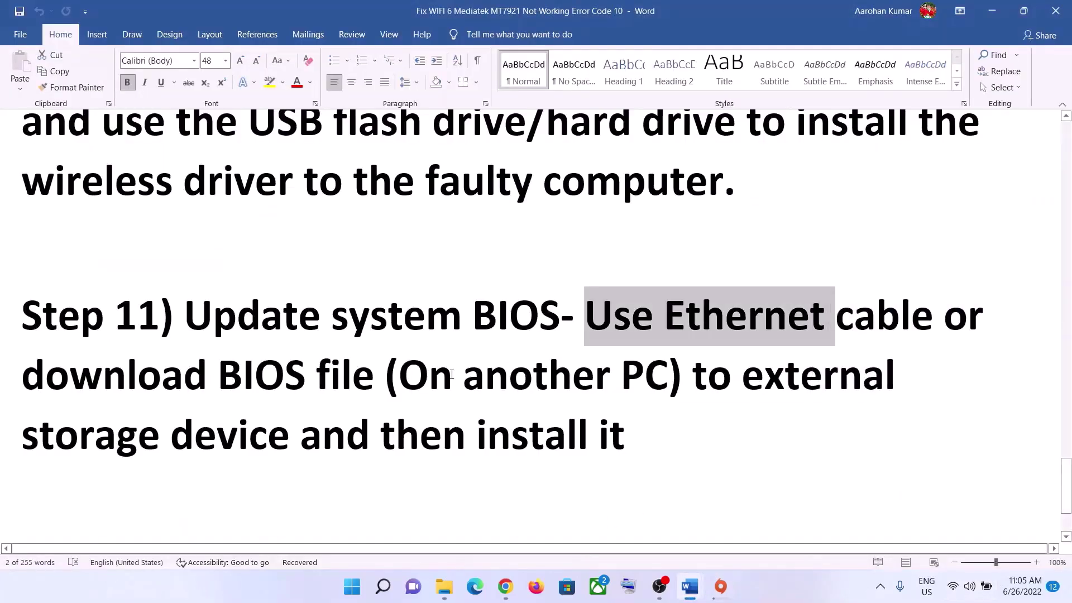
click(631, 335)
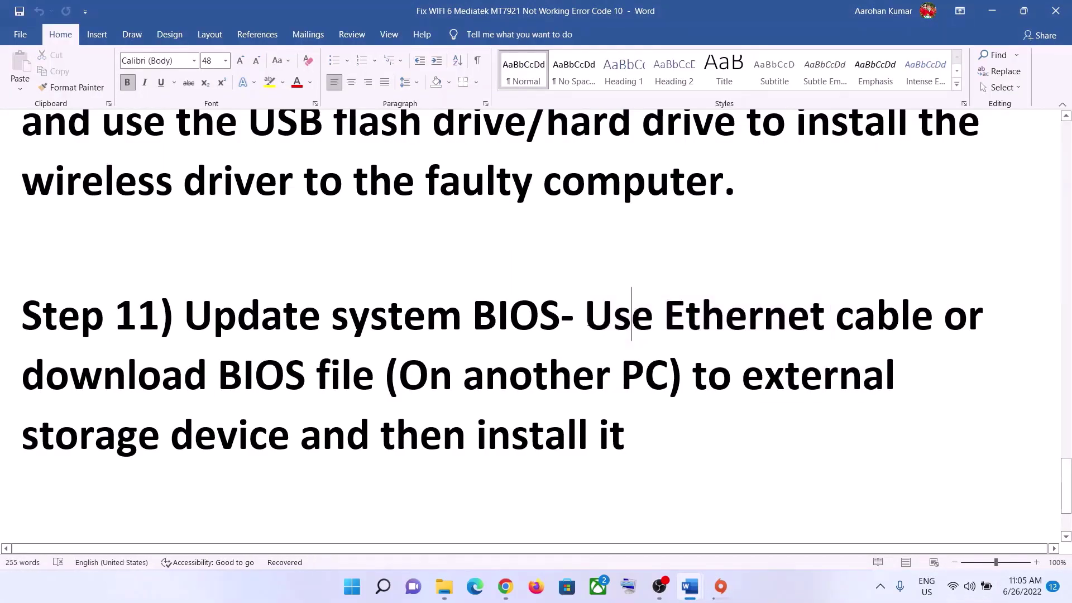
- Highlight the Step 11 phrases on using another PC, the external storage device, "then install" and "Update system BIOS" in turn
drag(400, 377, 621, 377)
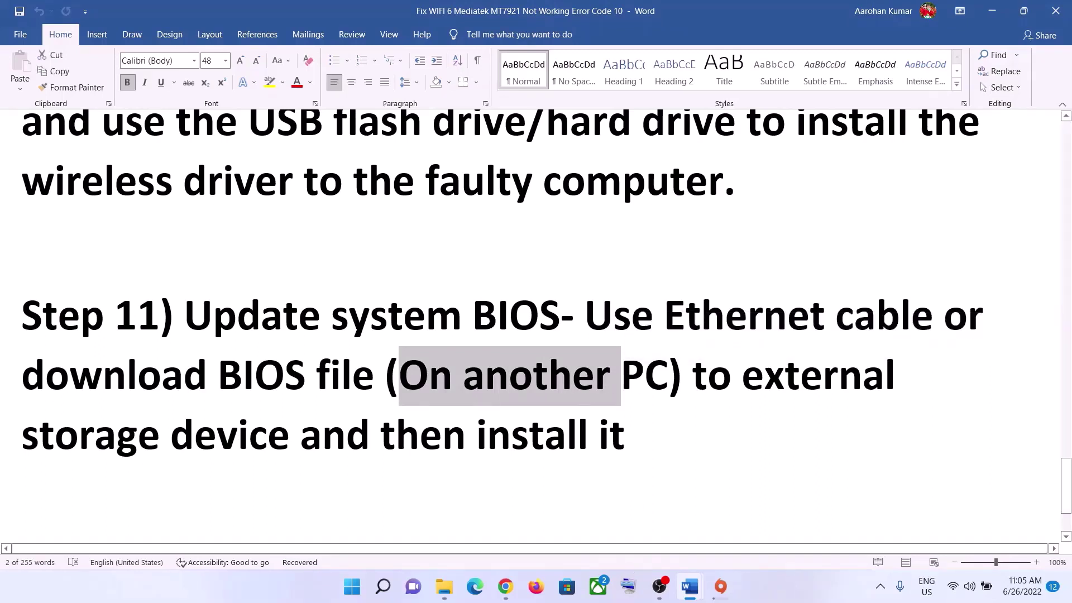
drag(743, 377, 300, 441)
click(592, 459)
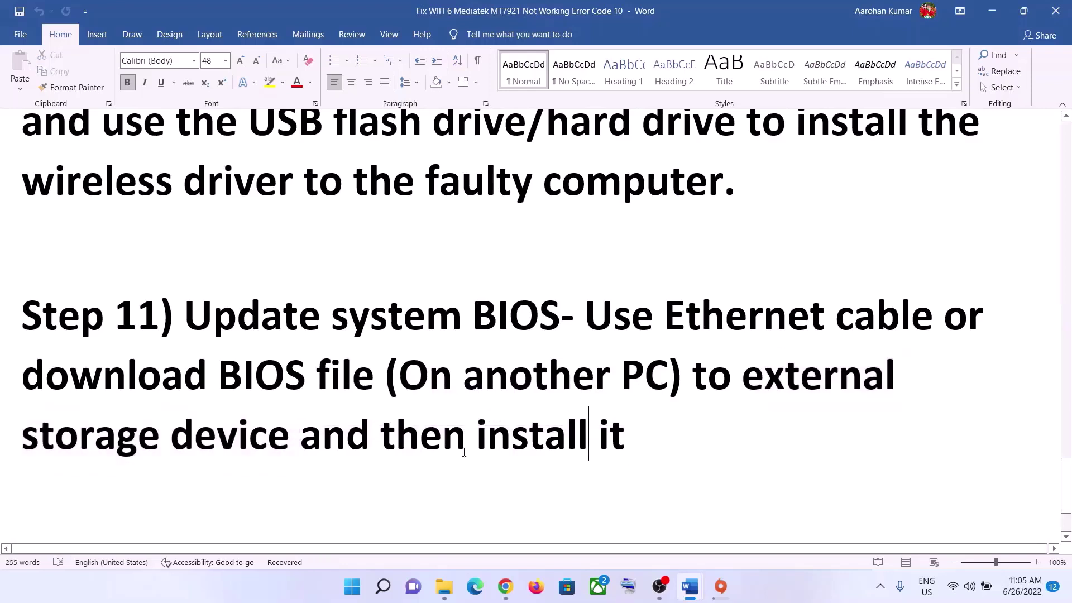
drag(380, 439, 599, 441)
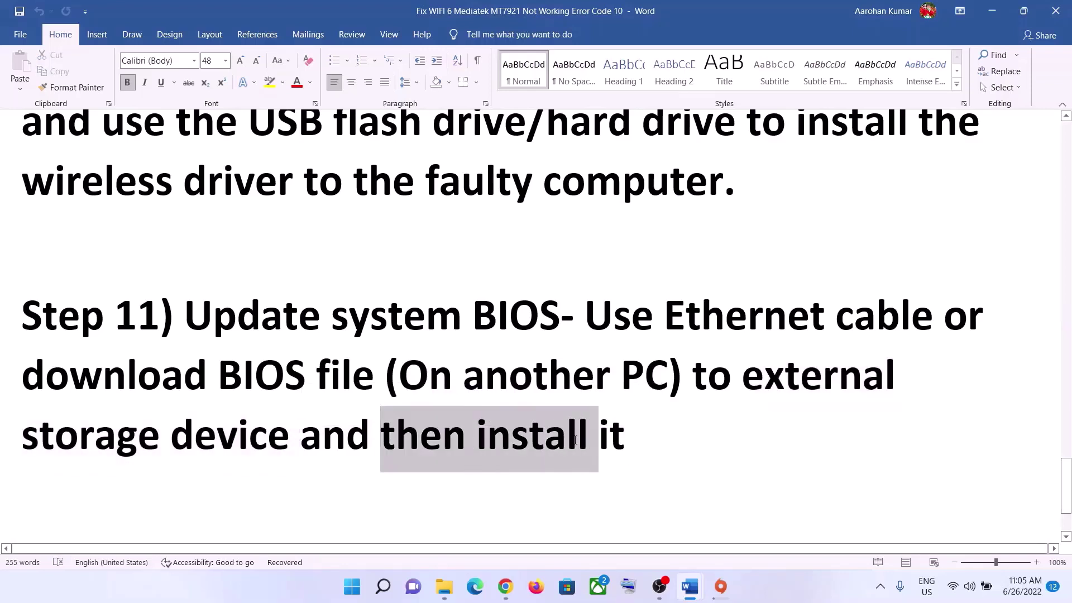
drag(185, 317, 584, 317)
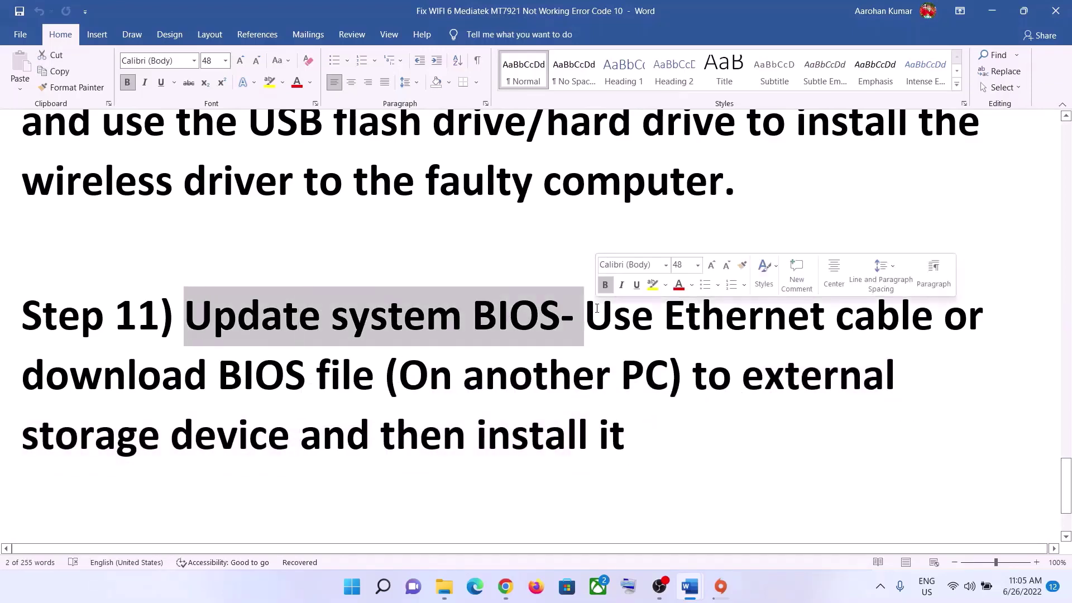
- Go to Step 12 in the guide and highlight "Reset your PC"
scroll(289, 412, down, 3)
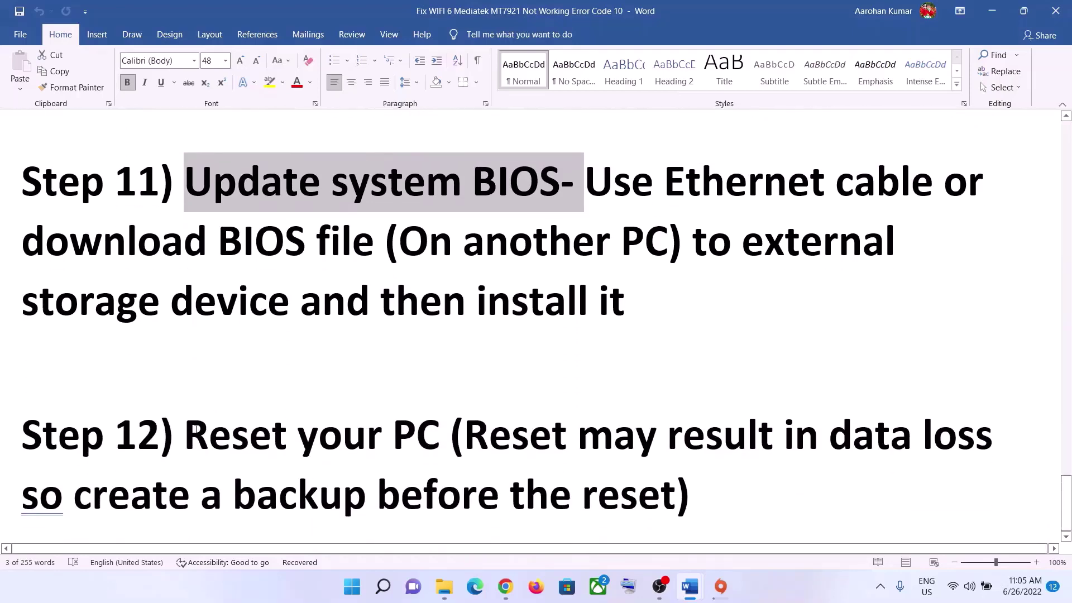
drag(186, 435, 450, 436)
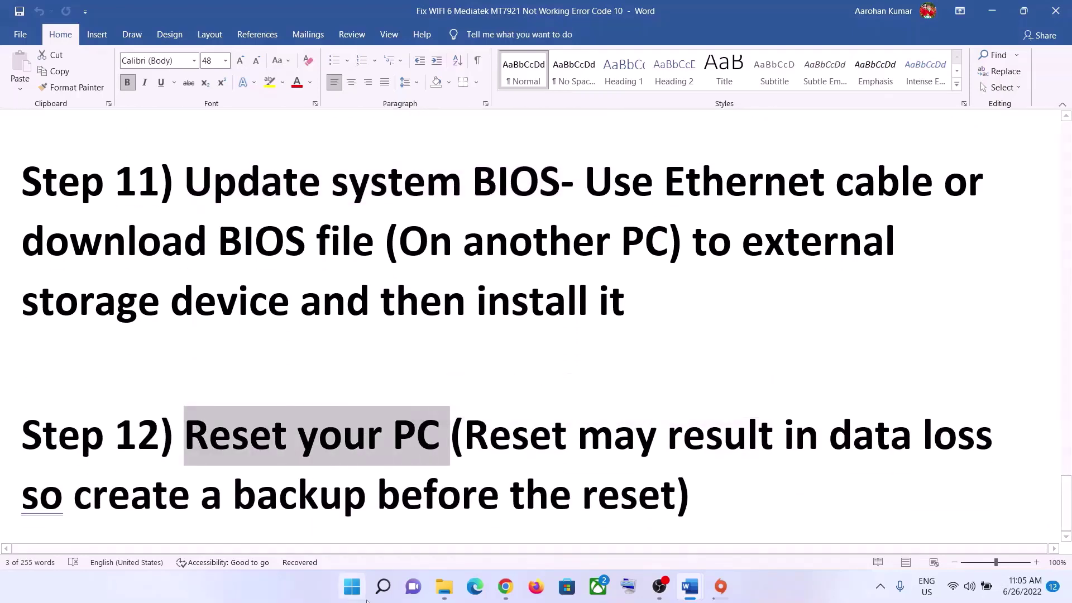
- Open the Windows Recovery settings through the advanced options of Windows Update
click(362, 592)
click(511, 243)
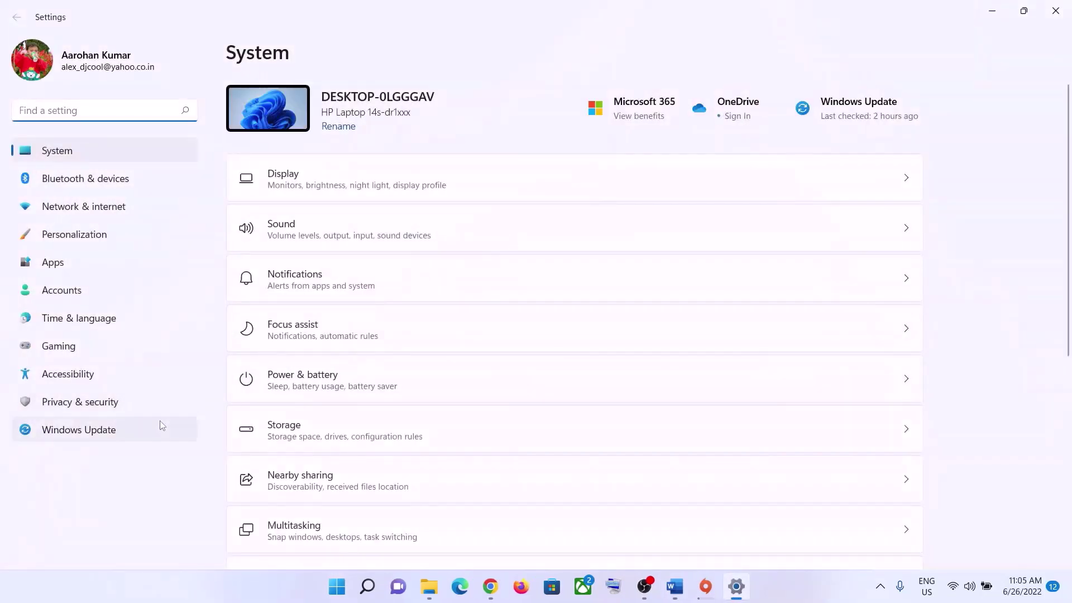
click(76, 436)
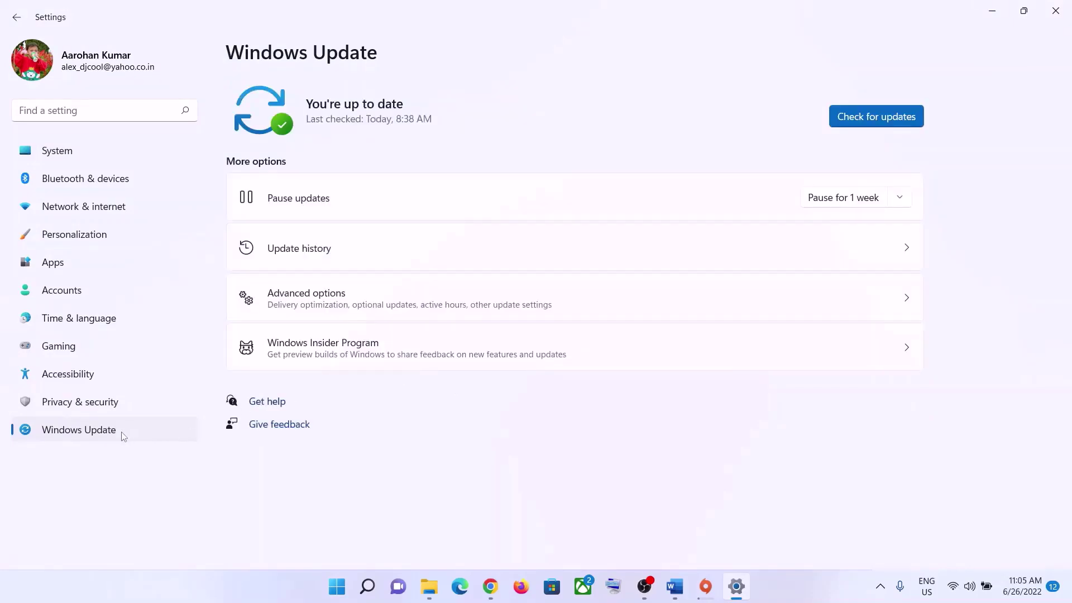
click(333, 295)
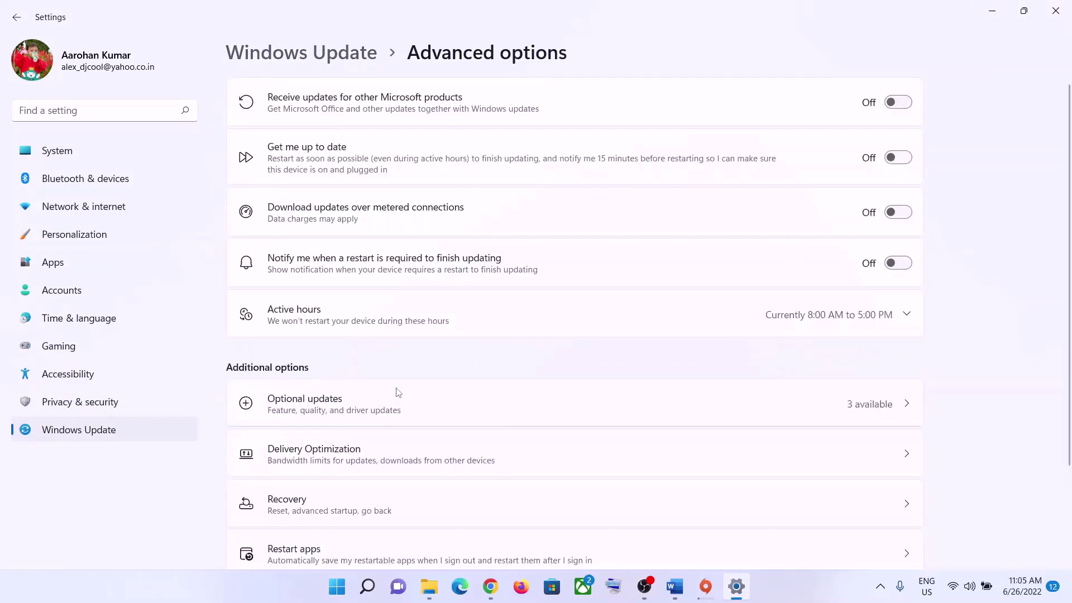
click(311, 505)
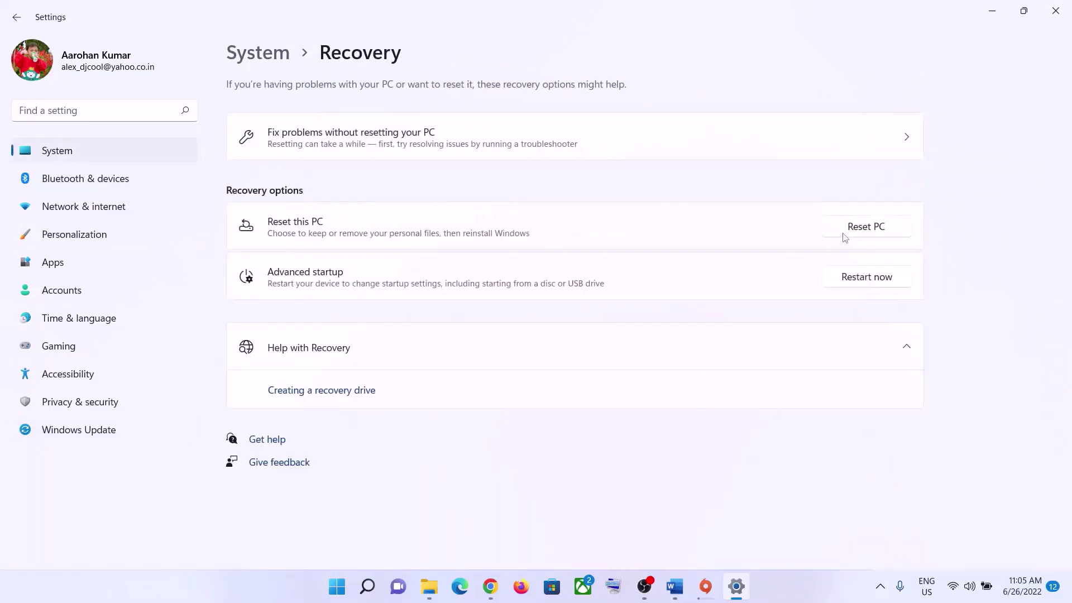
- Return to the Word guide and highlight the Step 12 data-loss and backup wording, ending with "create a backup" selected
mouse_move(674, 587)
click(600, 519)
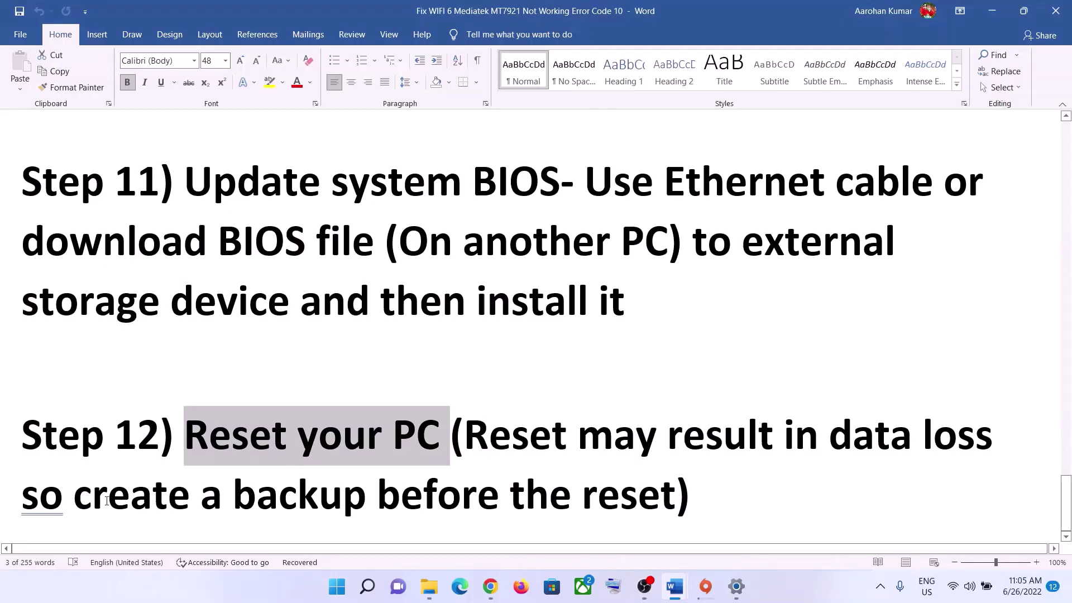
drag(106, 501, 675, 501)
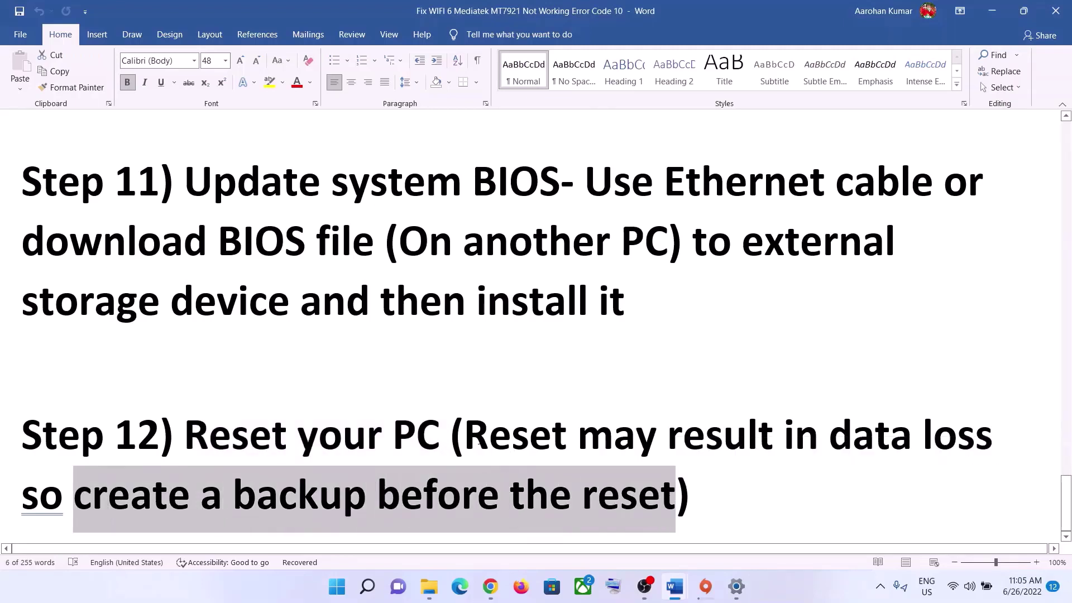
drag(486, 432, 651, 494)
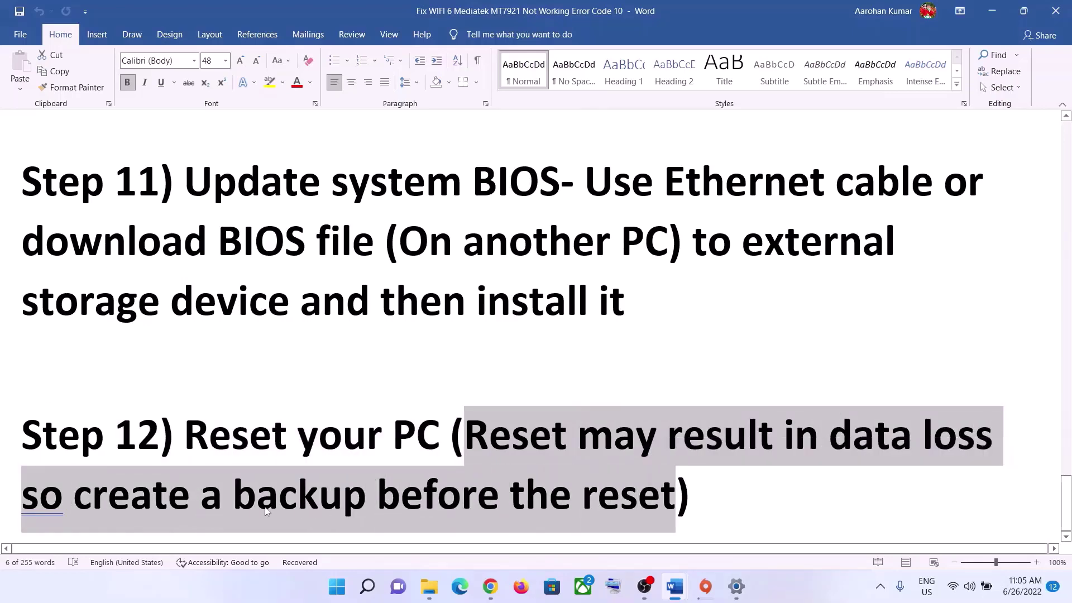
click(76, 494)
drag(76, 495, 374, 496)
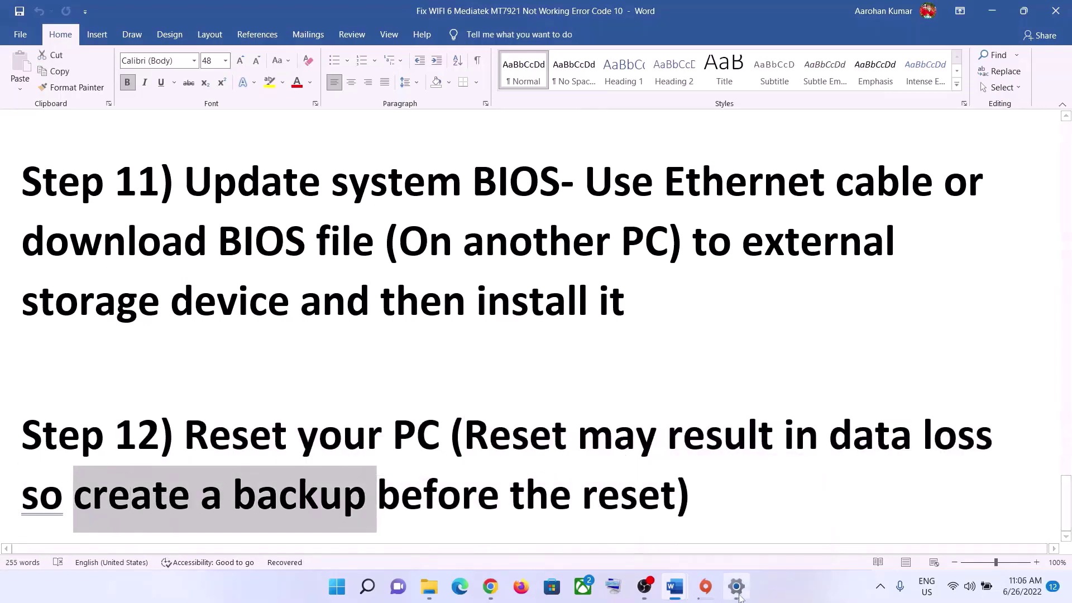
- Switch to Settings, prepare a PC reset that keeps personal files and reinstalls Windows from this device, and cancel at the final confirmation
click(736, 586)
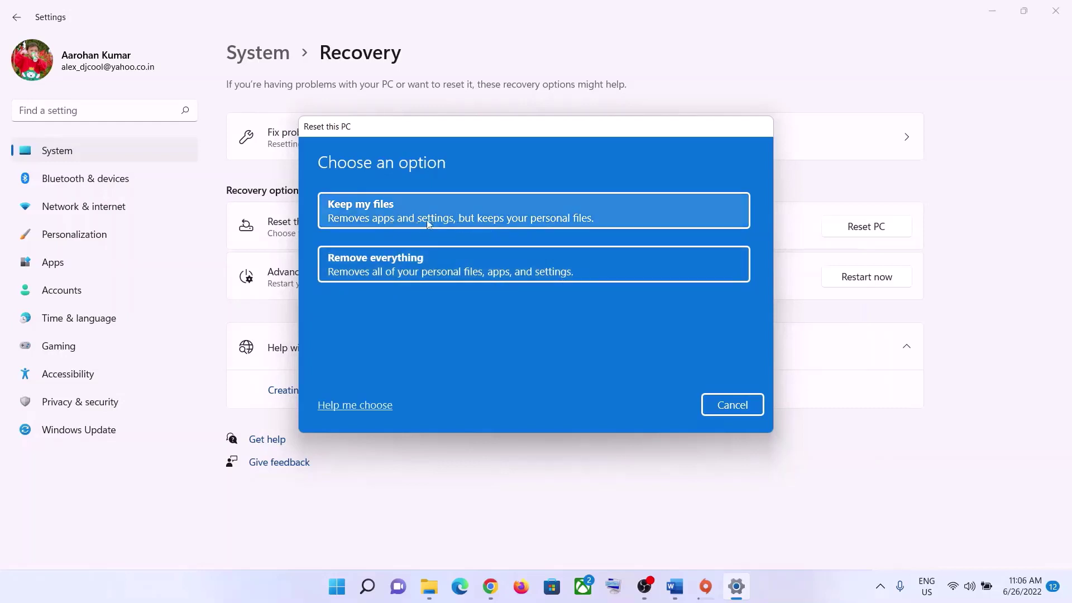
click(409, 215)
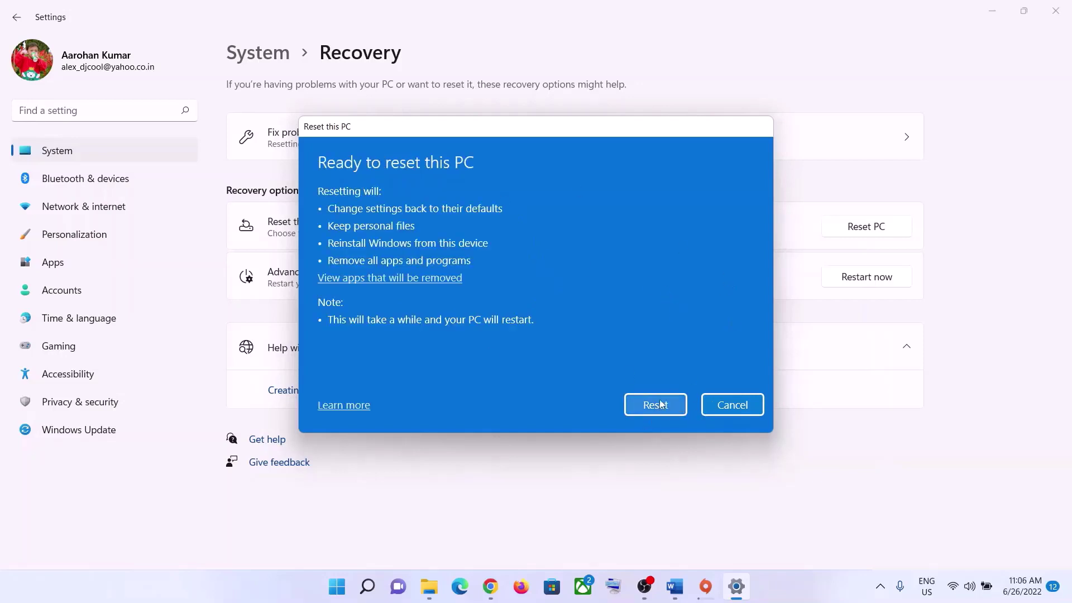
click(731, 405)
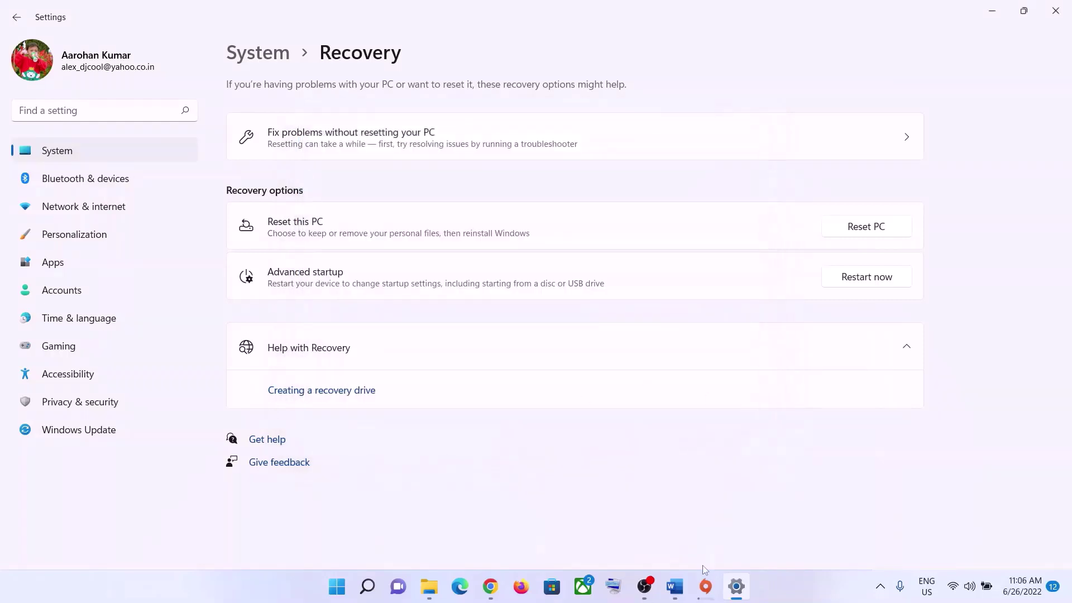
- Return to the Word guide and clear the text selection in Step 12
click(674, 586)
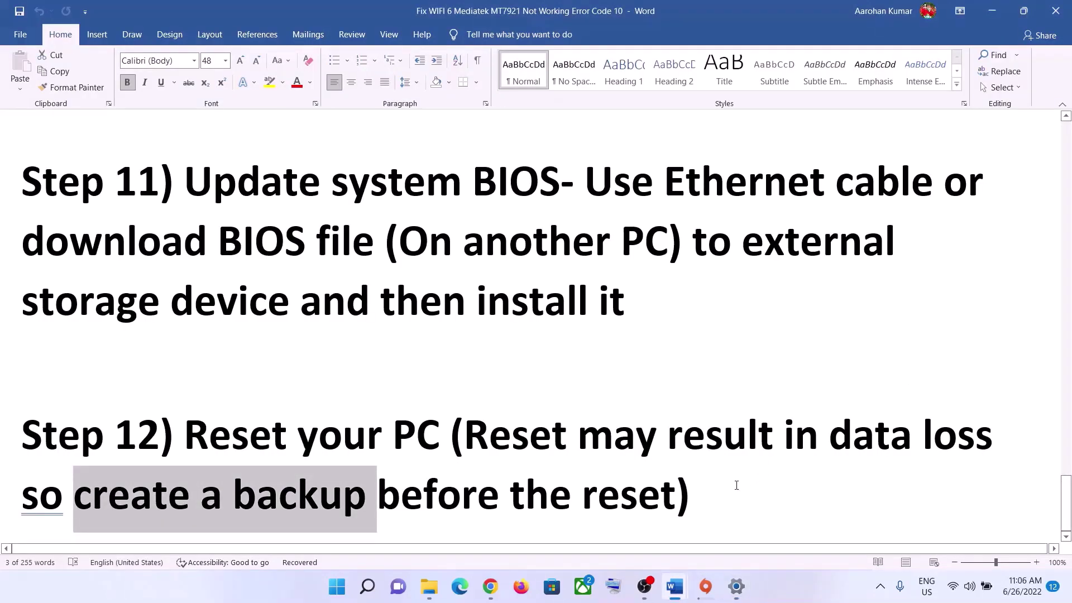
click(707, 490)
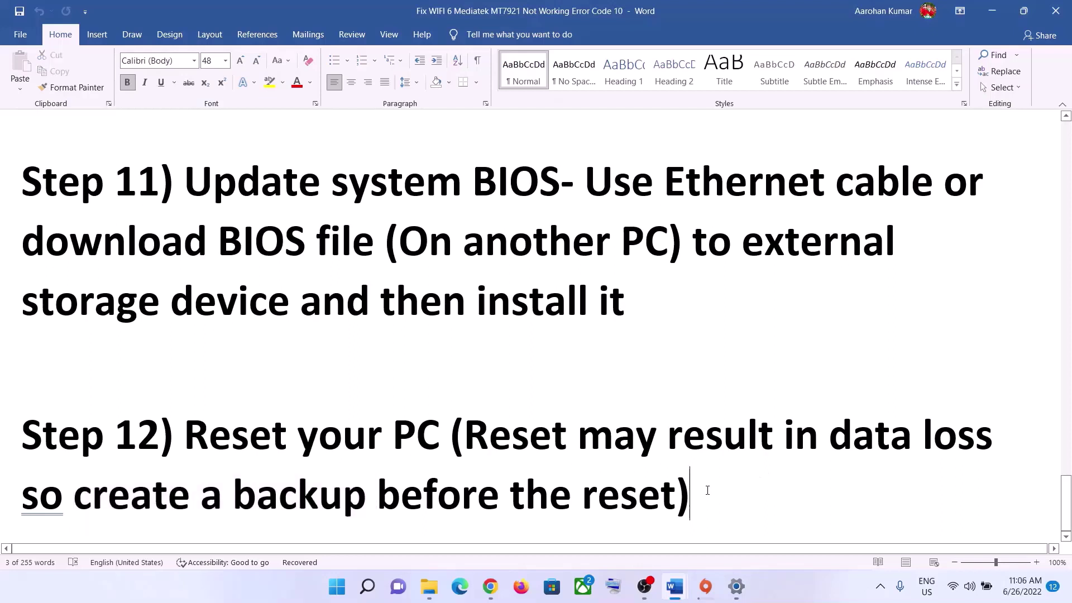
click(786, 584)
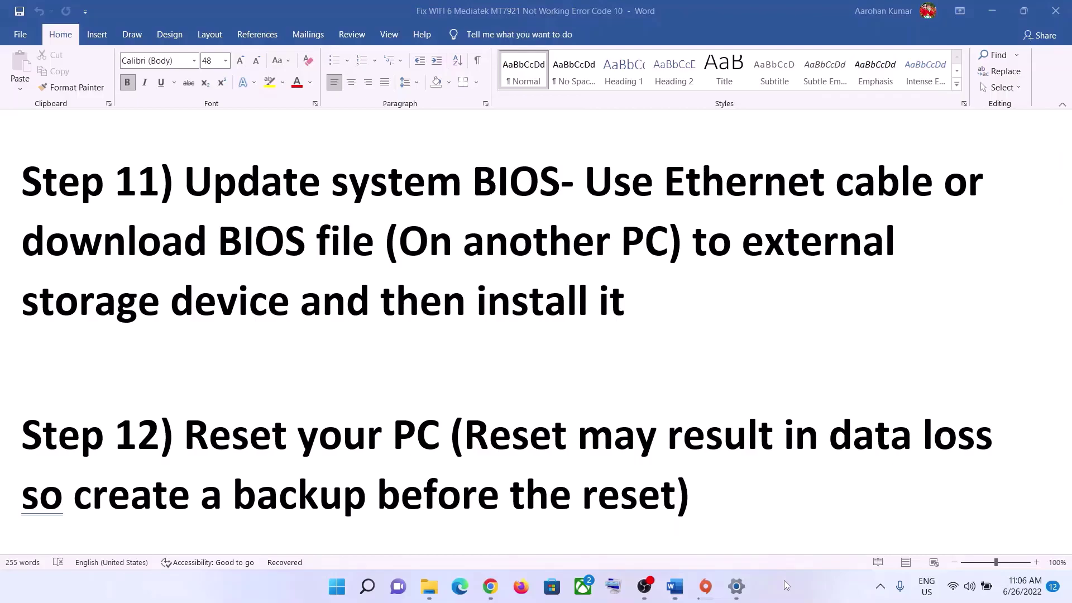